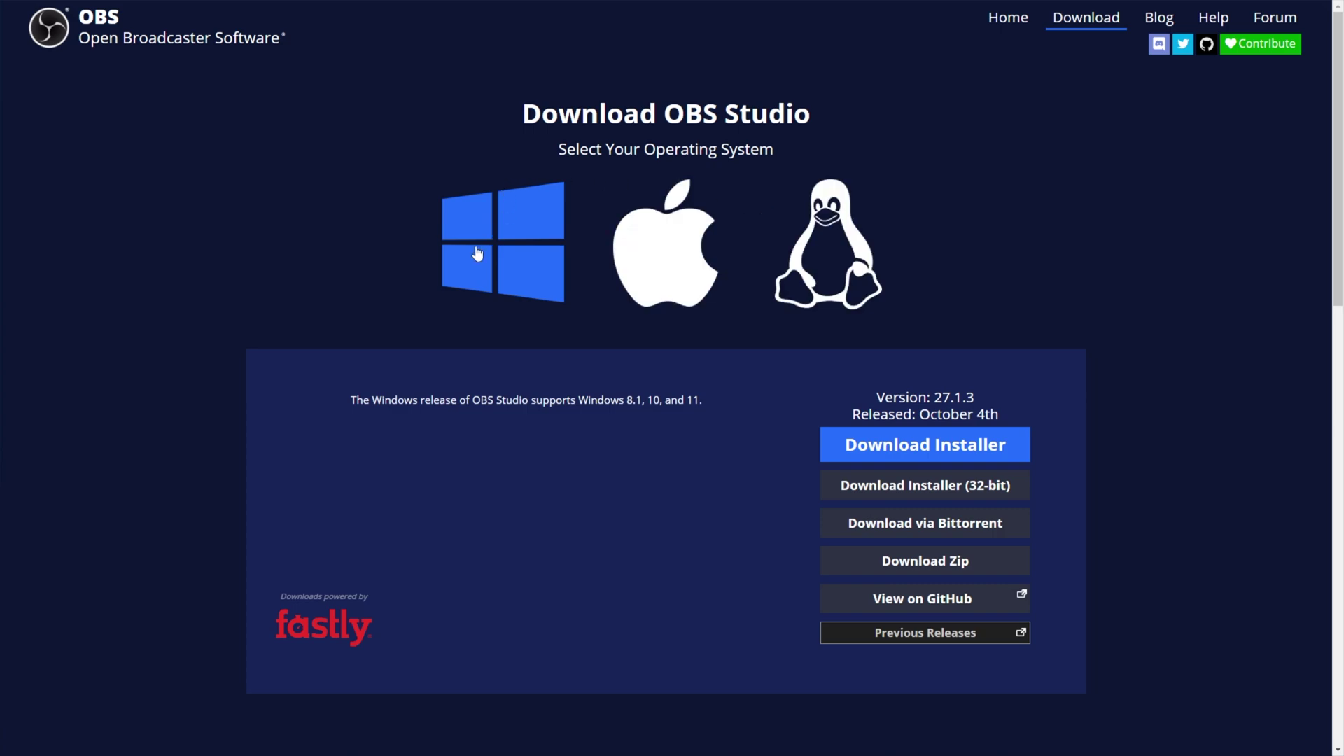
# Download and run the OBS Studio 27.1.3 Windows installer, cancelling because OBS is already running.
pyautogui.click(942, 448)
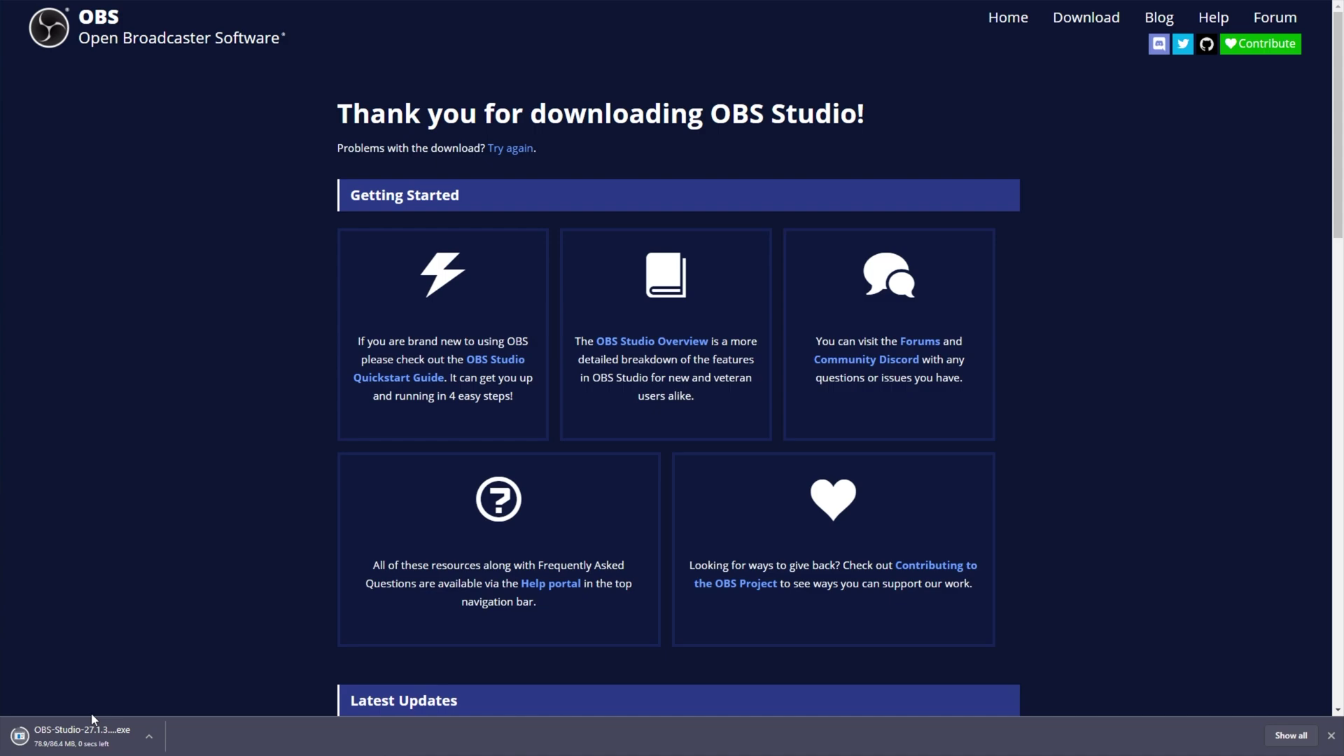
pyautogui.click(89, 730)
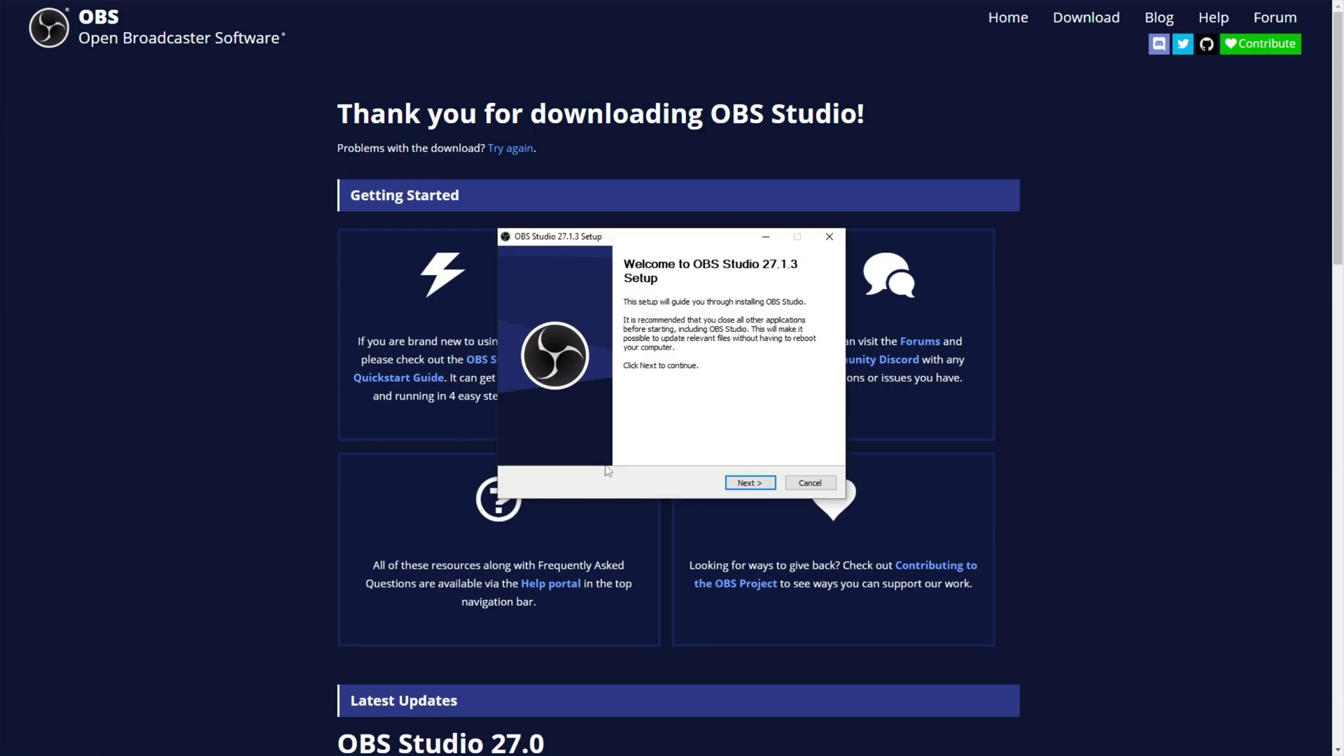
pyautogui.click(748, 483)
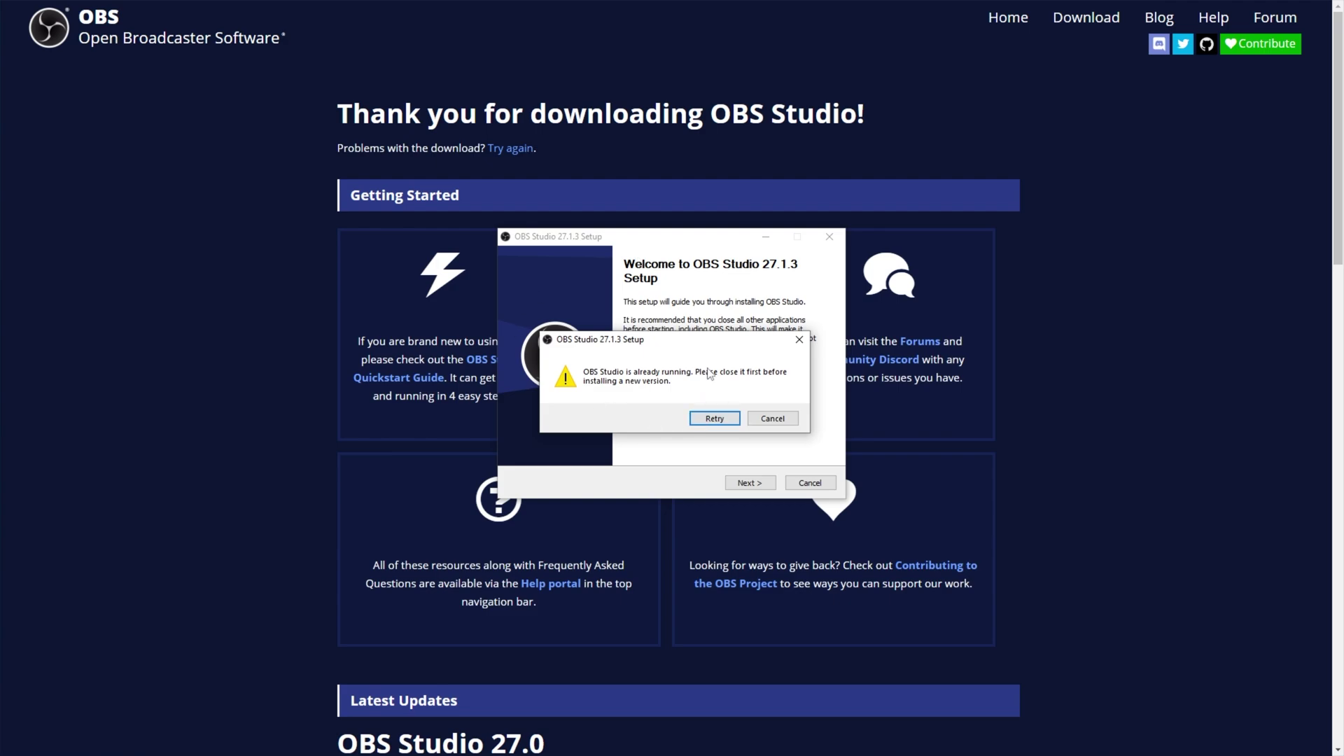
pyautogui.click(777, 422)
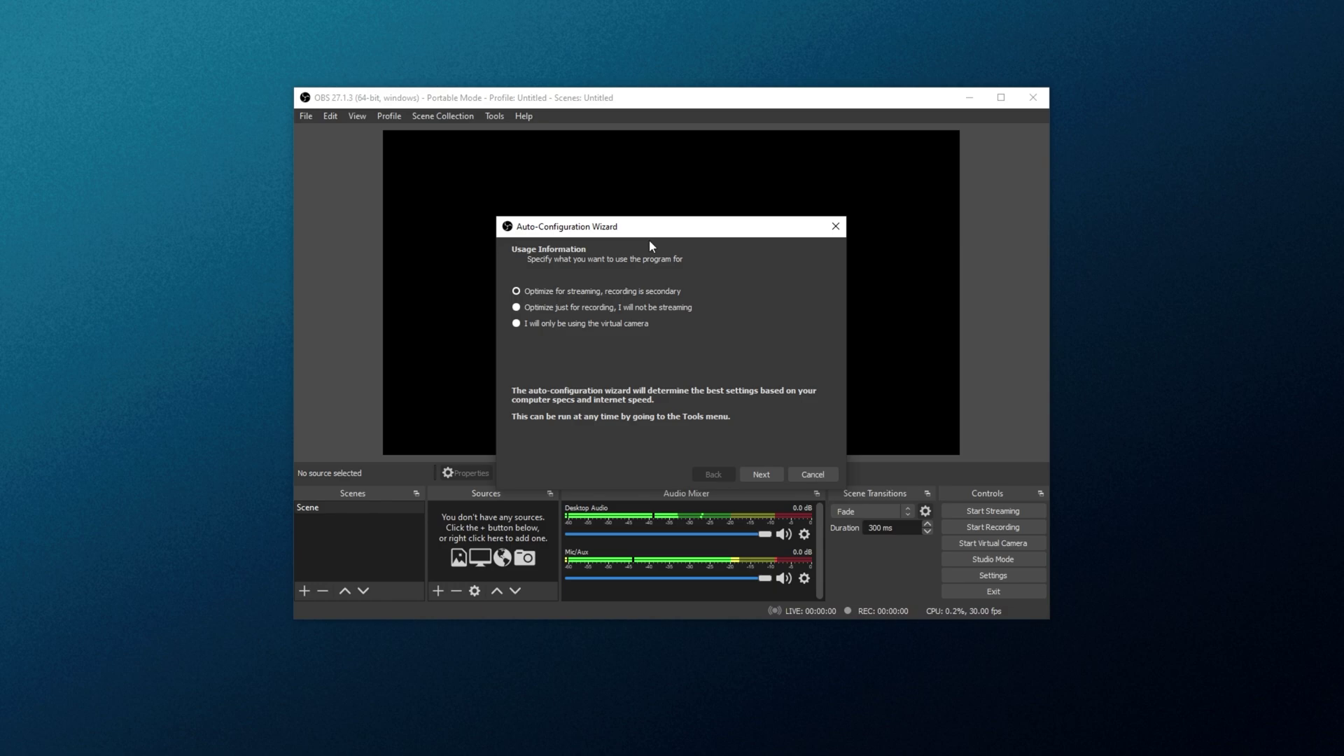
# Run the Auto-Configuration Wizard for recording only at 60 FPS and apply its NVENC 1920x1080 results.
pyautogui.click(632, 308)
pyautogui.click(763, 474)
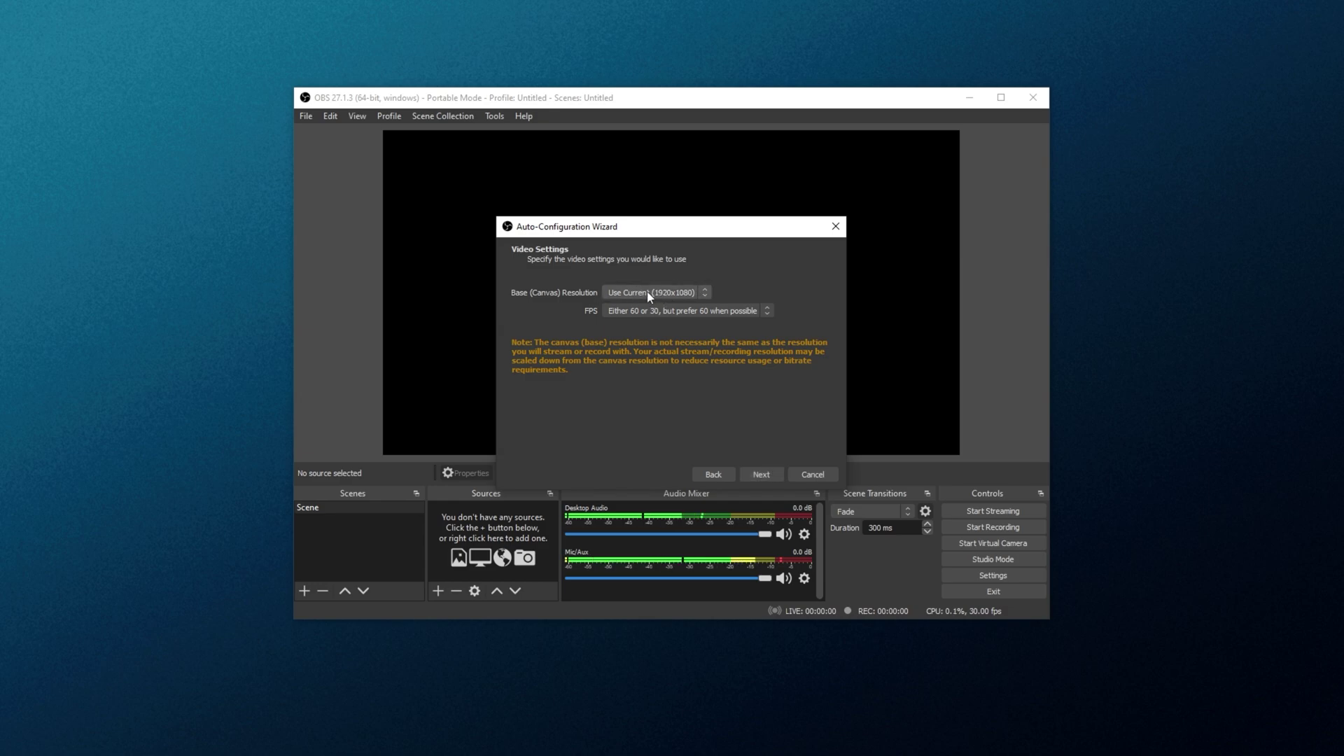
pyautogui.click(629, 312)
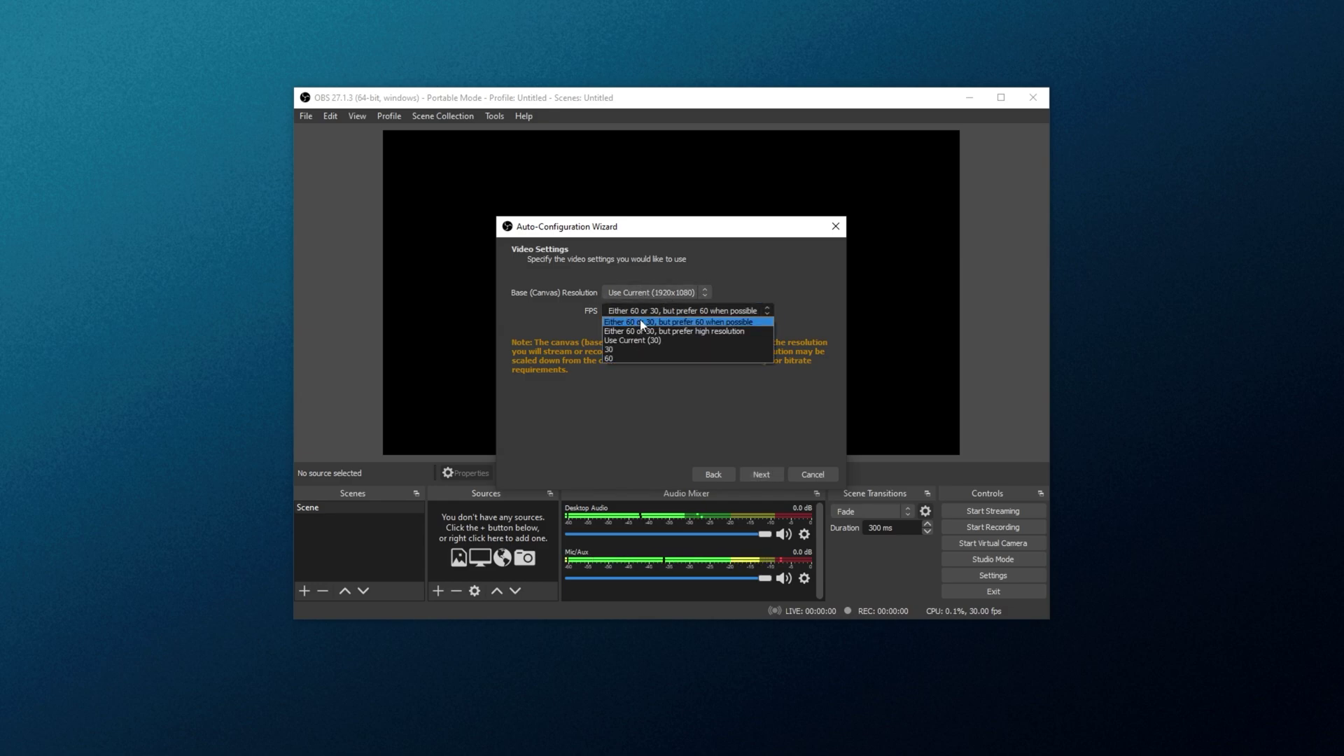
pyautogui.click(640, 355)
pyautogui.click(749, 475)
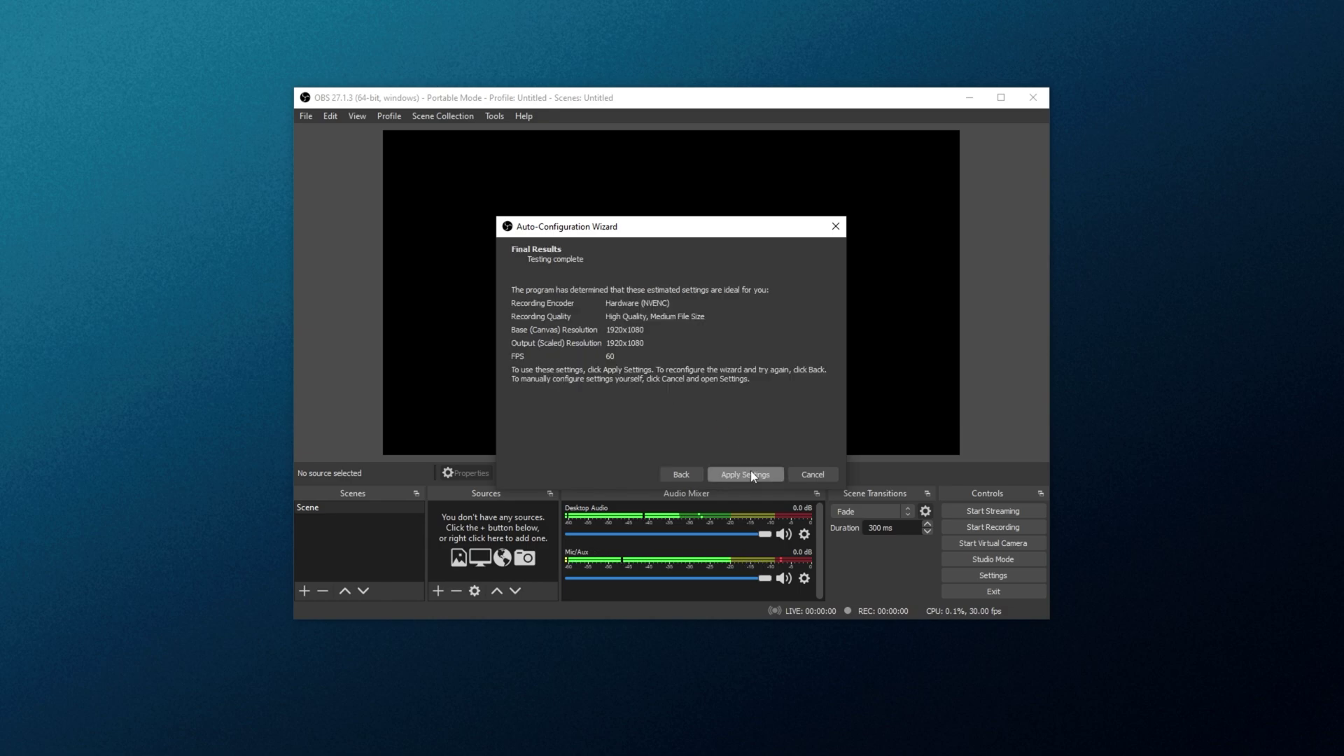
pyautogui.click(749, 476)
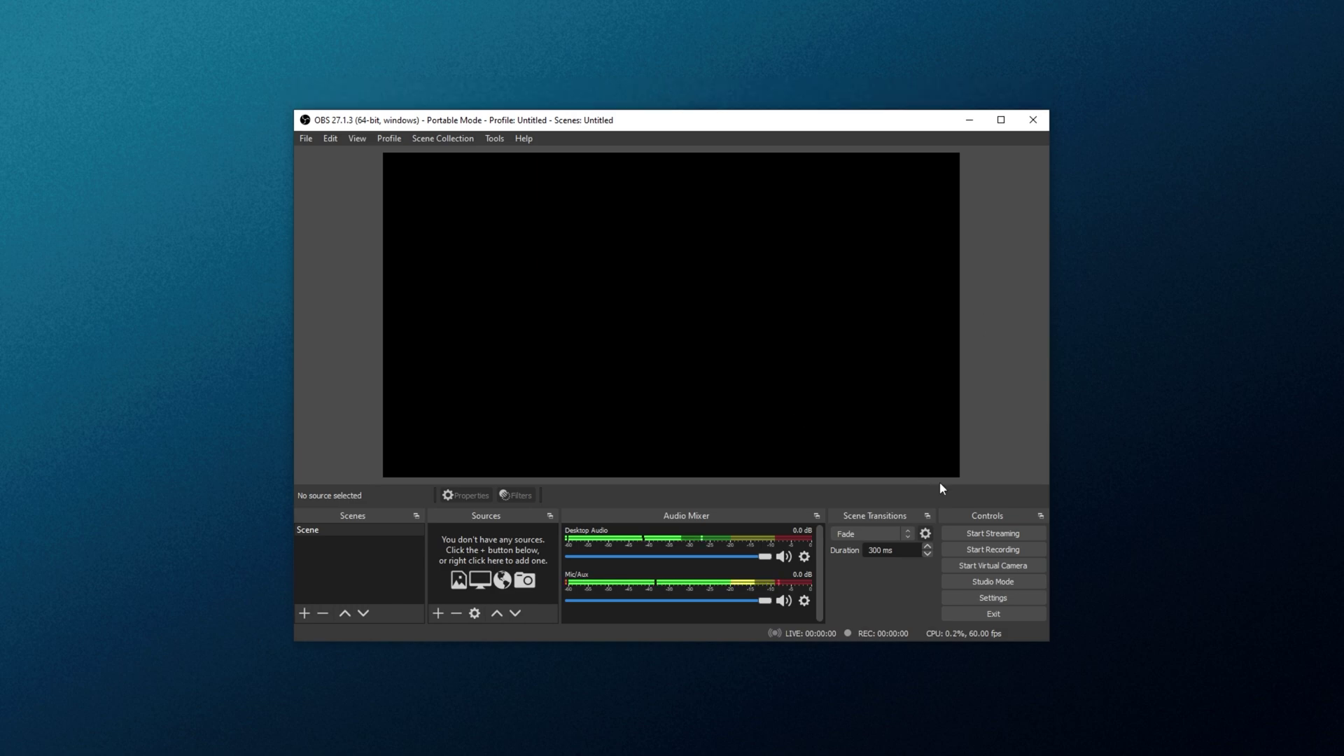
# Set Desktop Audio to Output 1/2 and Mic/Aux to Input 1/2 (2- Audient iD14), then apply.
pyautogui.click(992, 598)
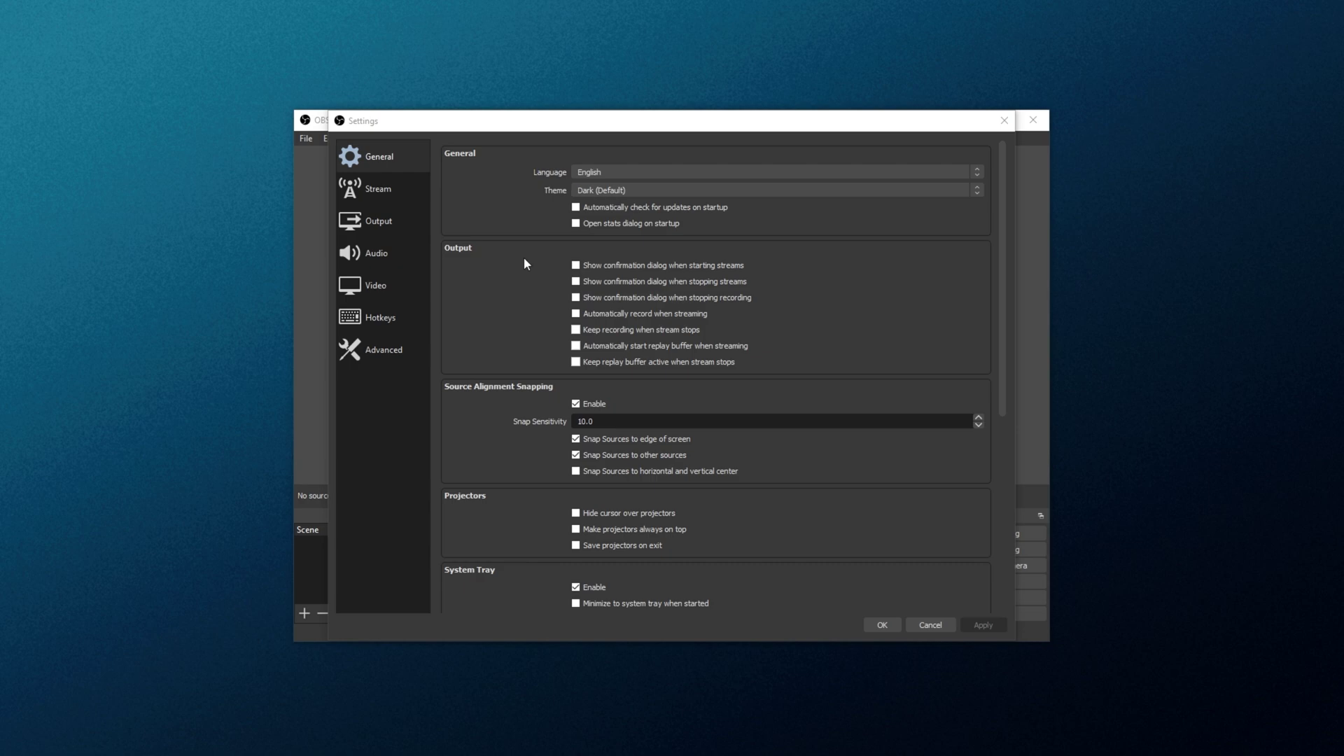
pyautogui.click(412, 252)
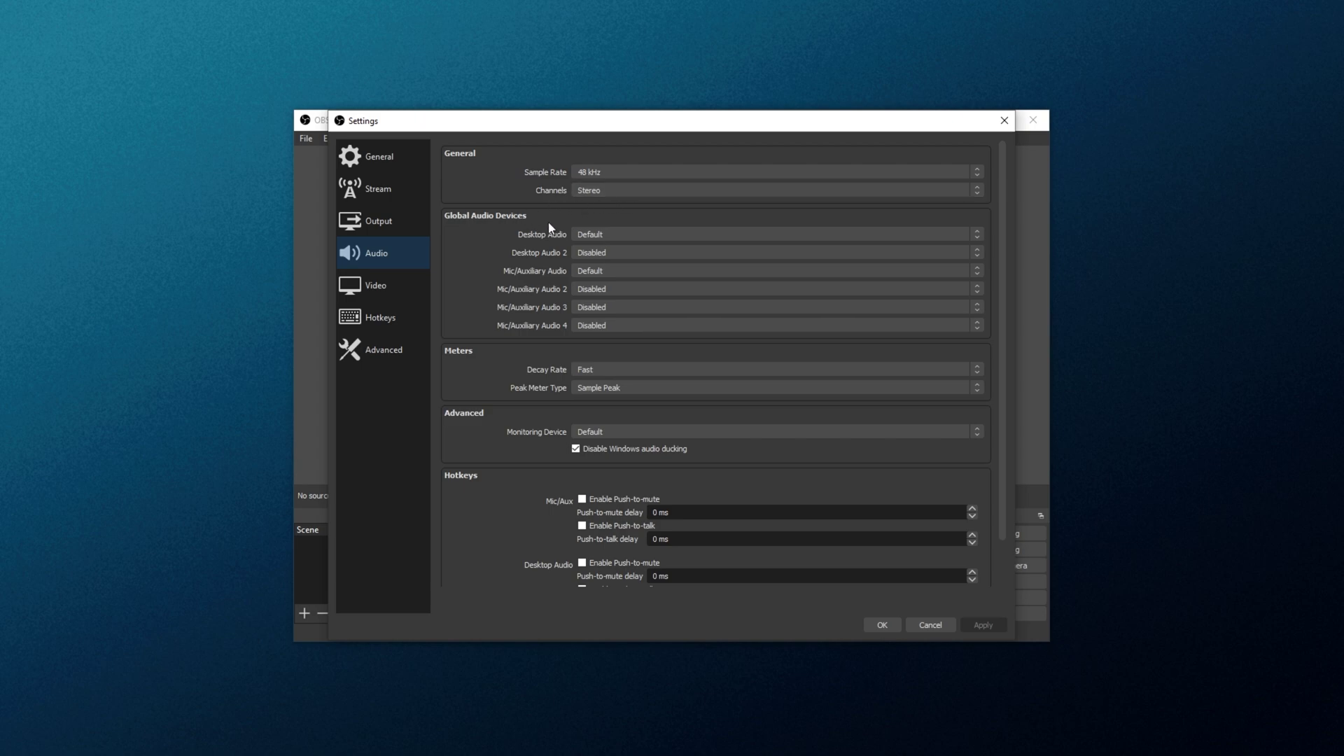
pyautogui.click(601, 234)
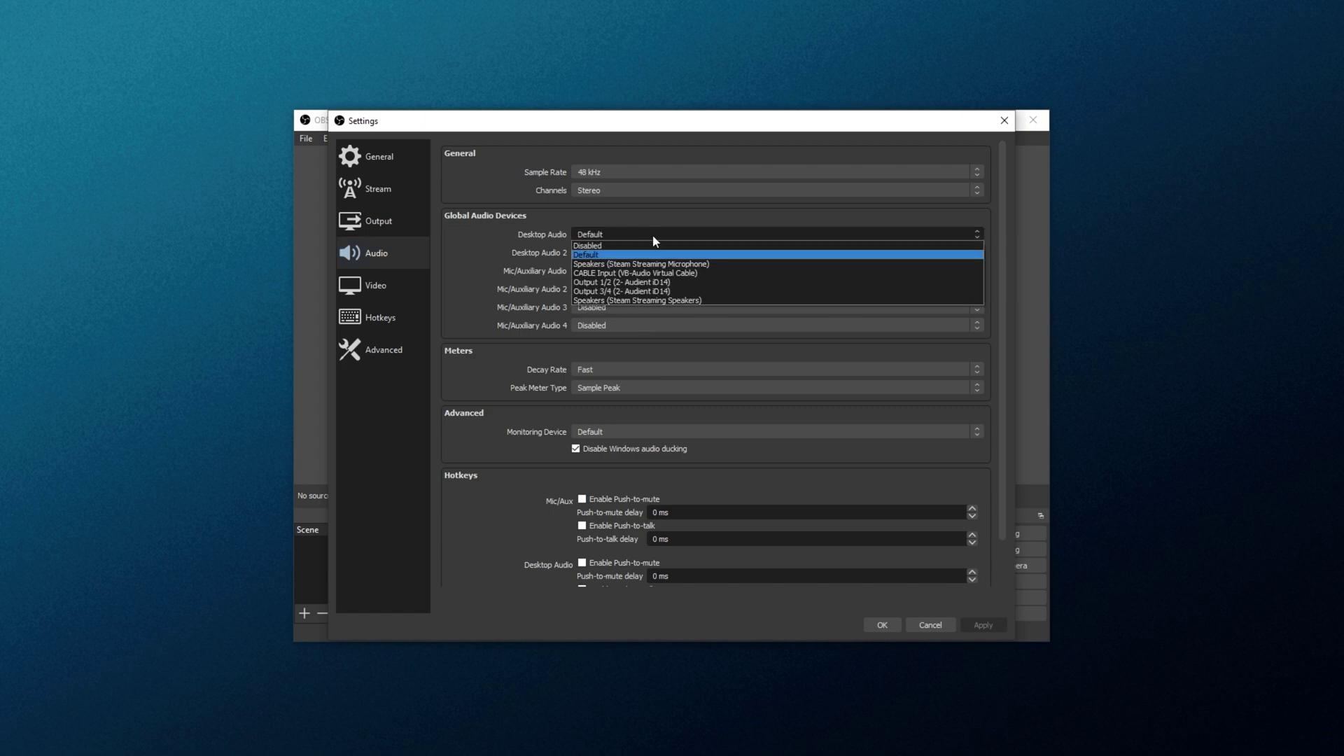
pyautogui.click(650, 282)
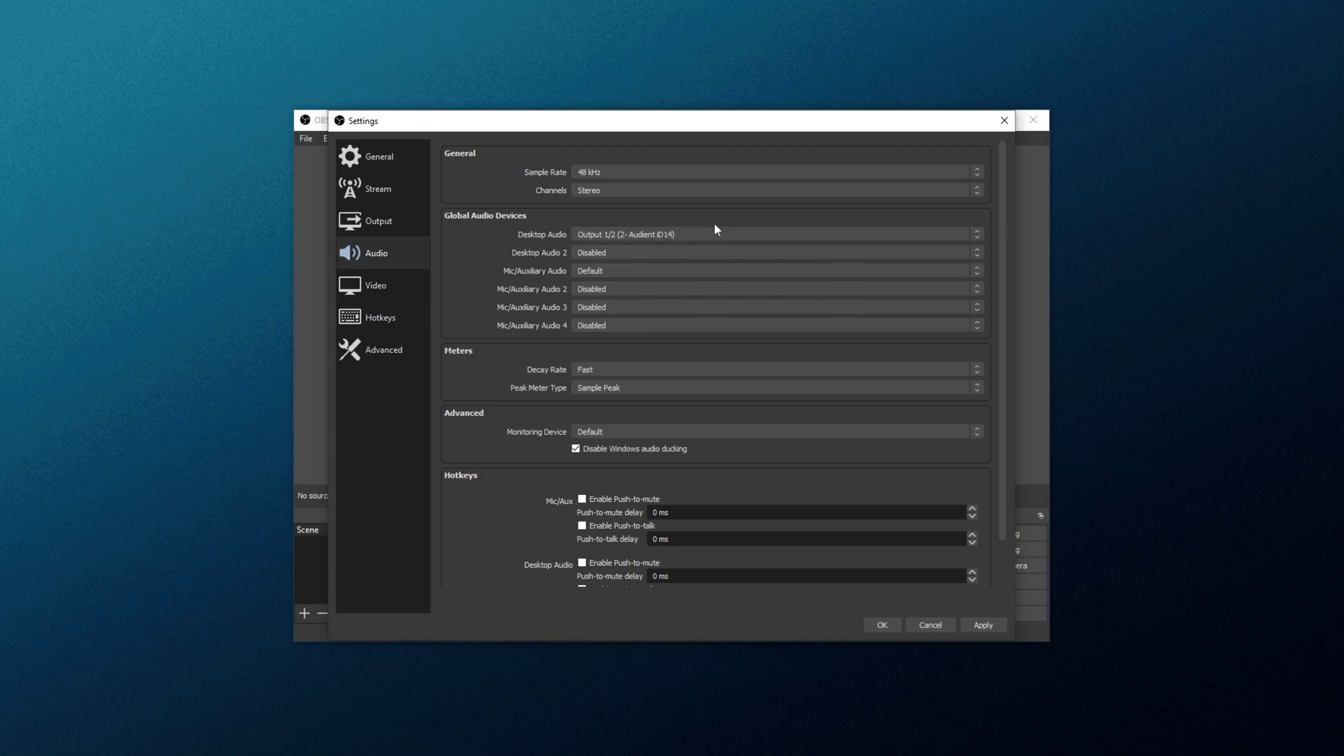
pyautogui.click(586, 271)
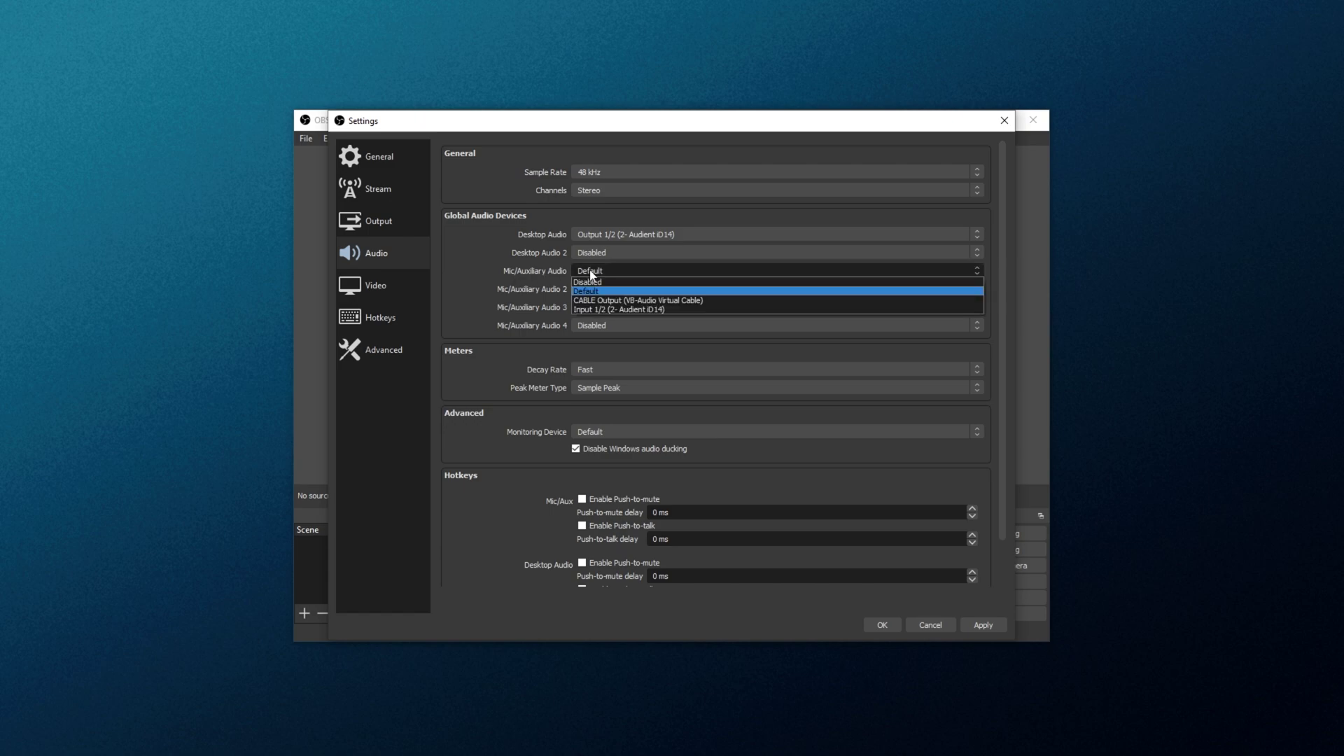
pyautogui.click(626, 310)
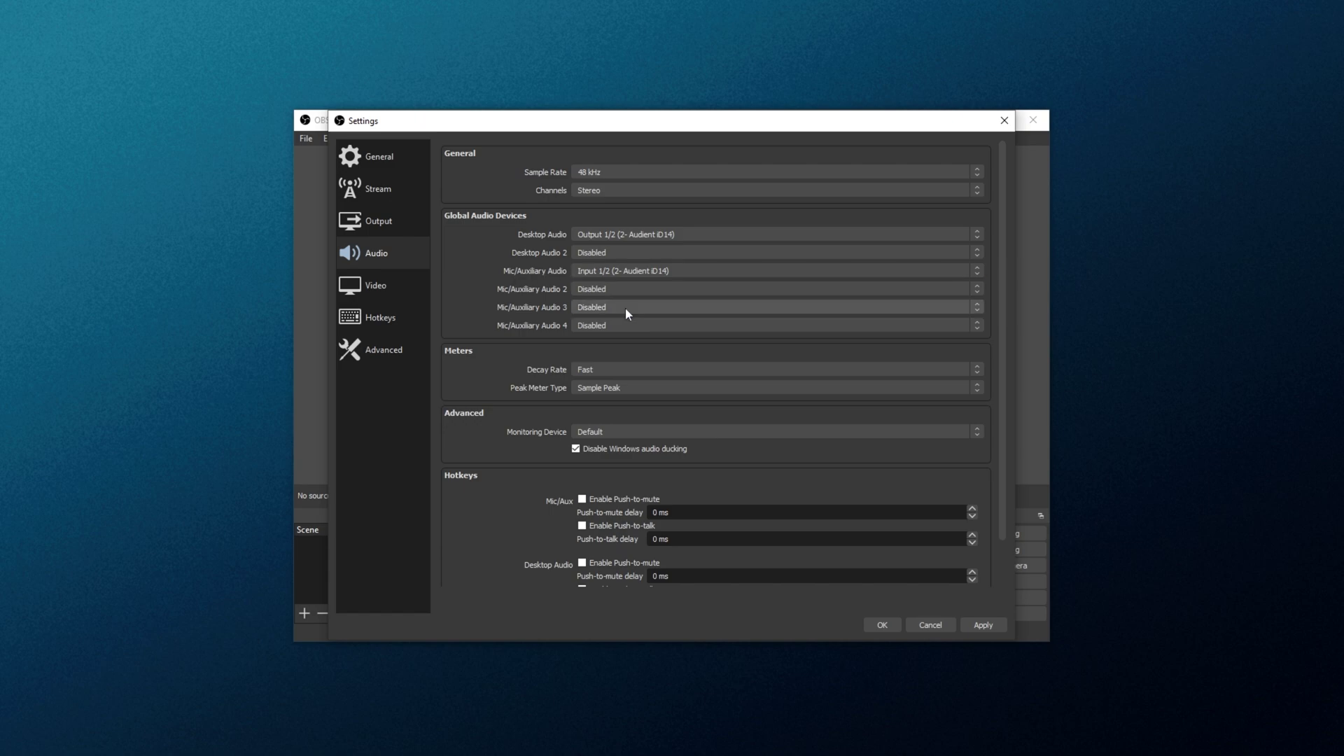
pyautogui.click(978, 625)
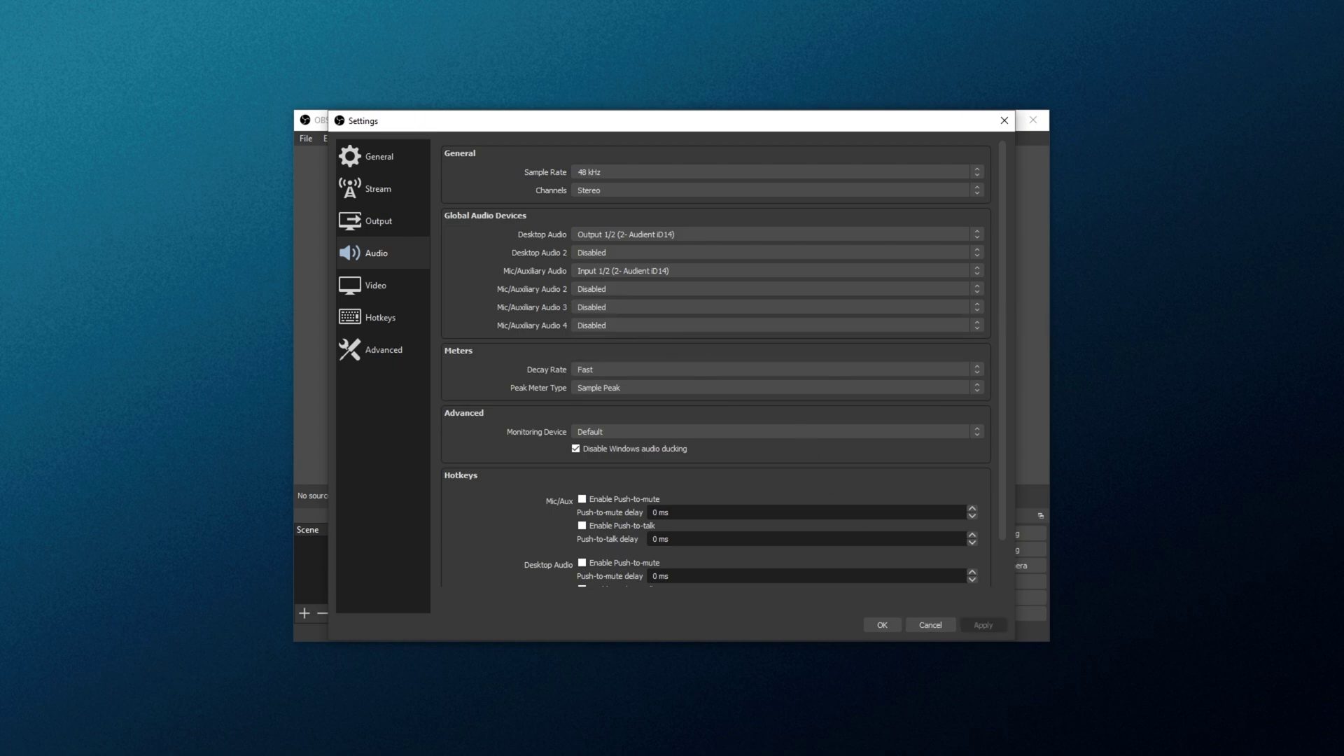
# Set both the Base (canvas) and Output resolution to 2560x1440 in the Video settings.
pyautogui.click(388, 281)
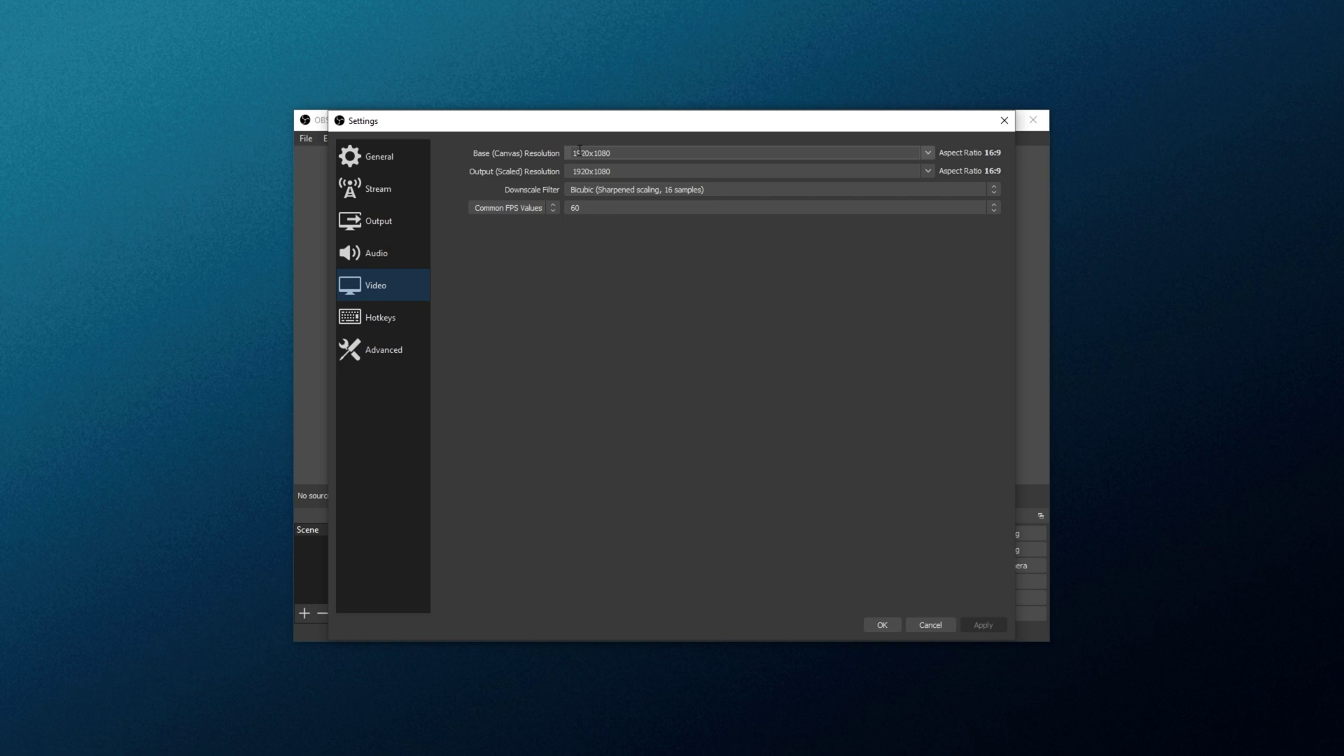
pyautogui.click(925, 153)
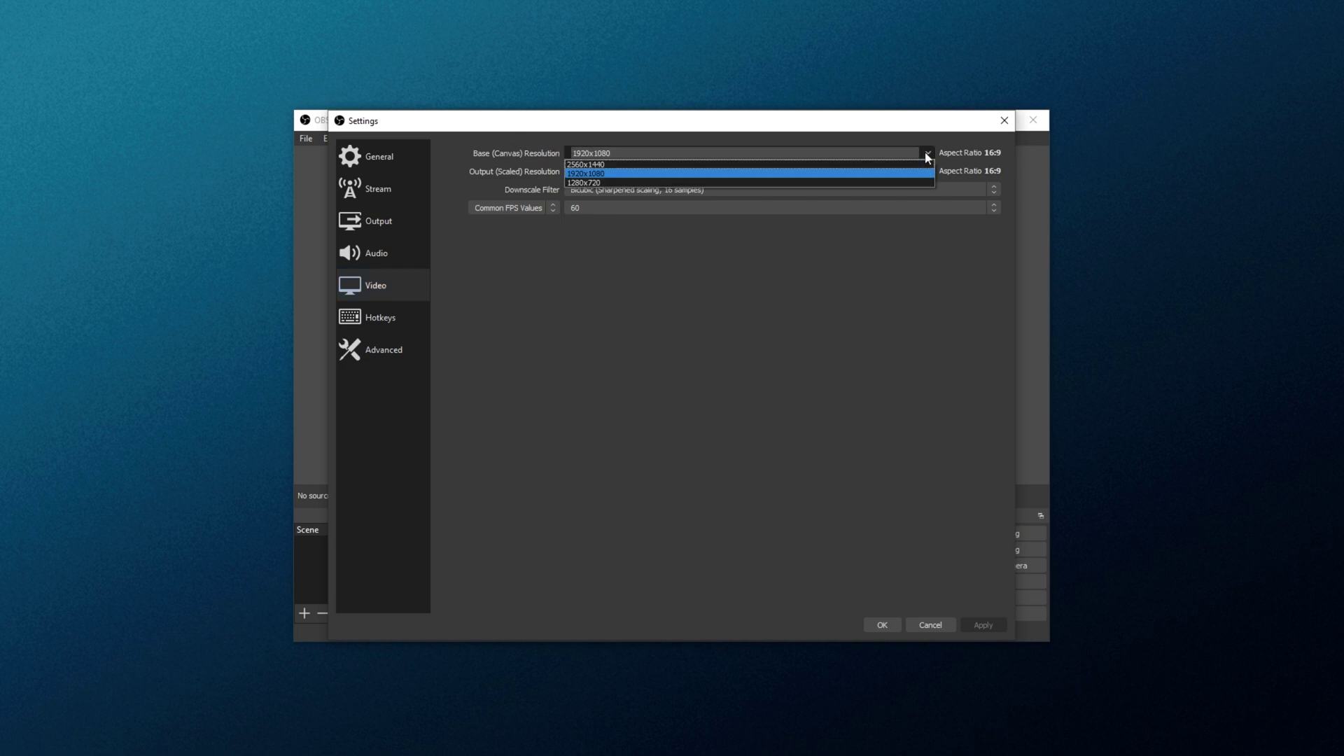
pyautogui.click(635, 167)
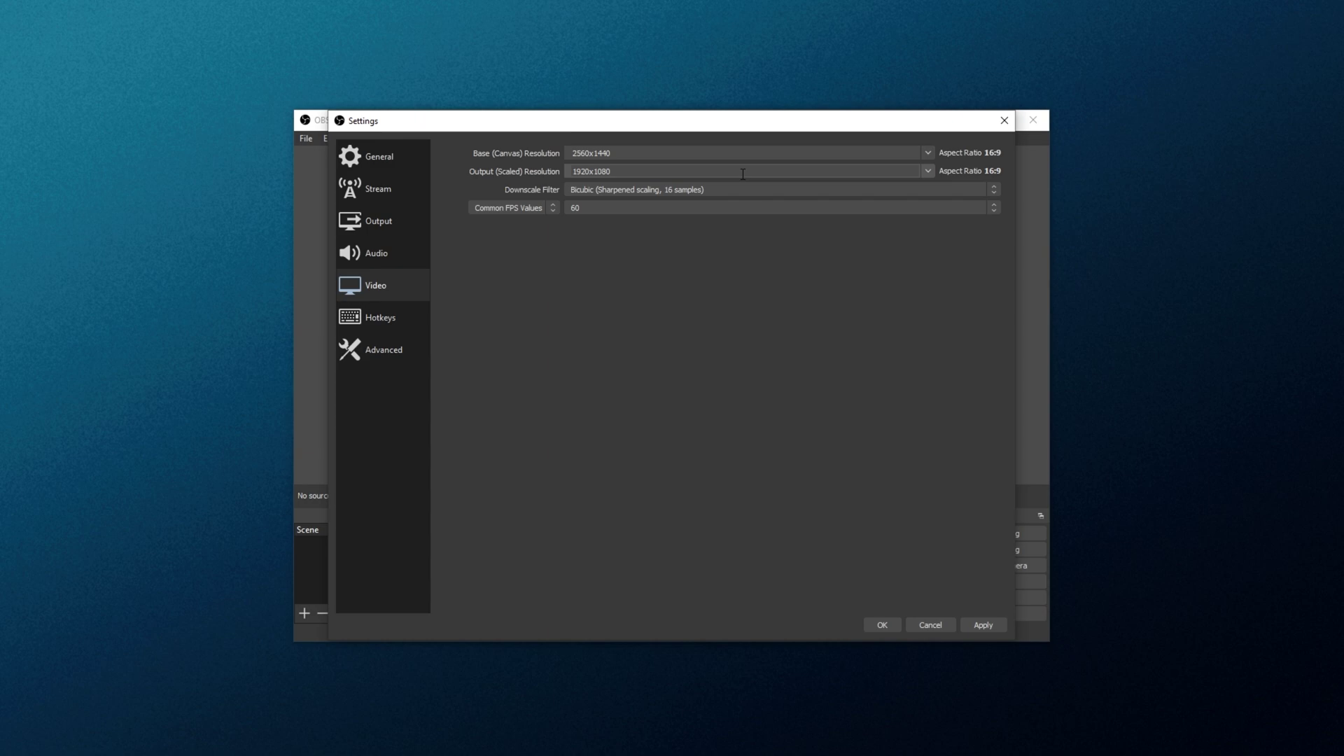
pyautogui.click(927, 171)
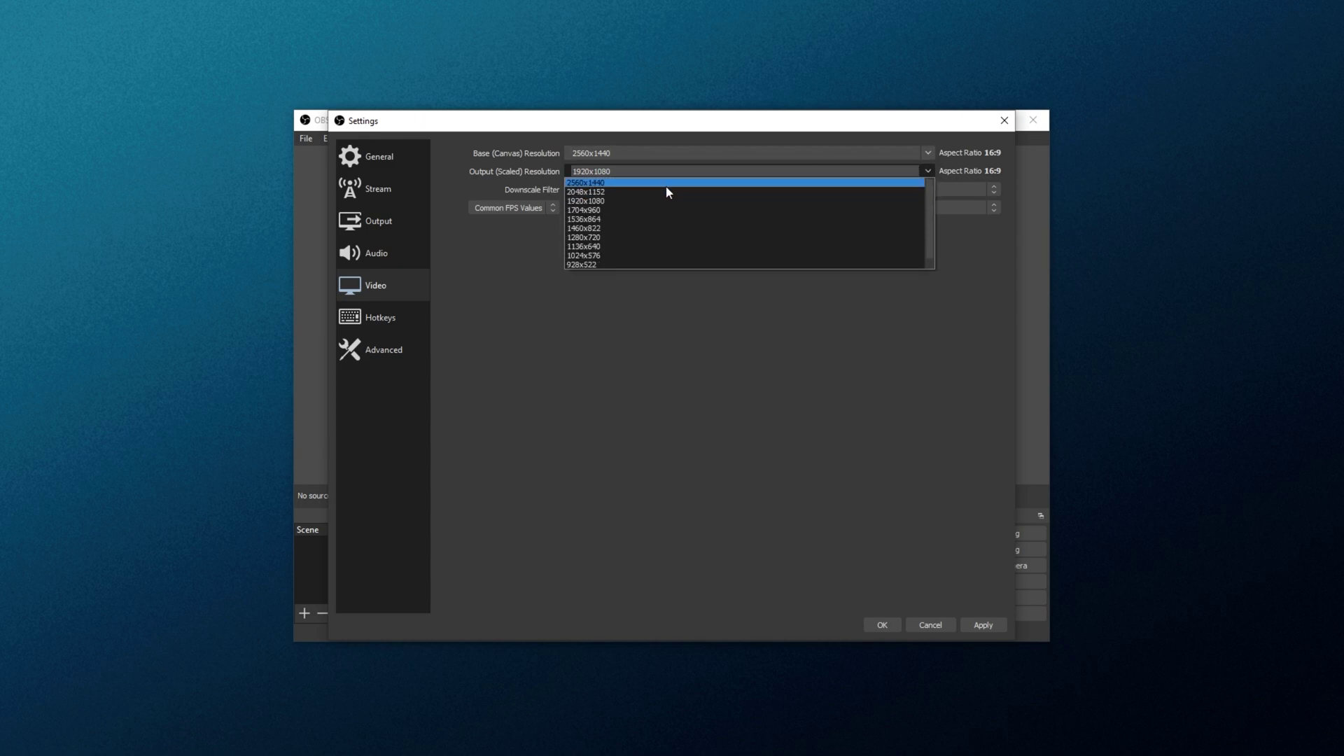
pyautogui.click(663, 184)
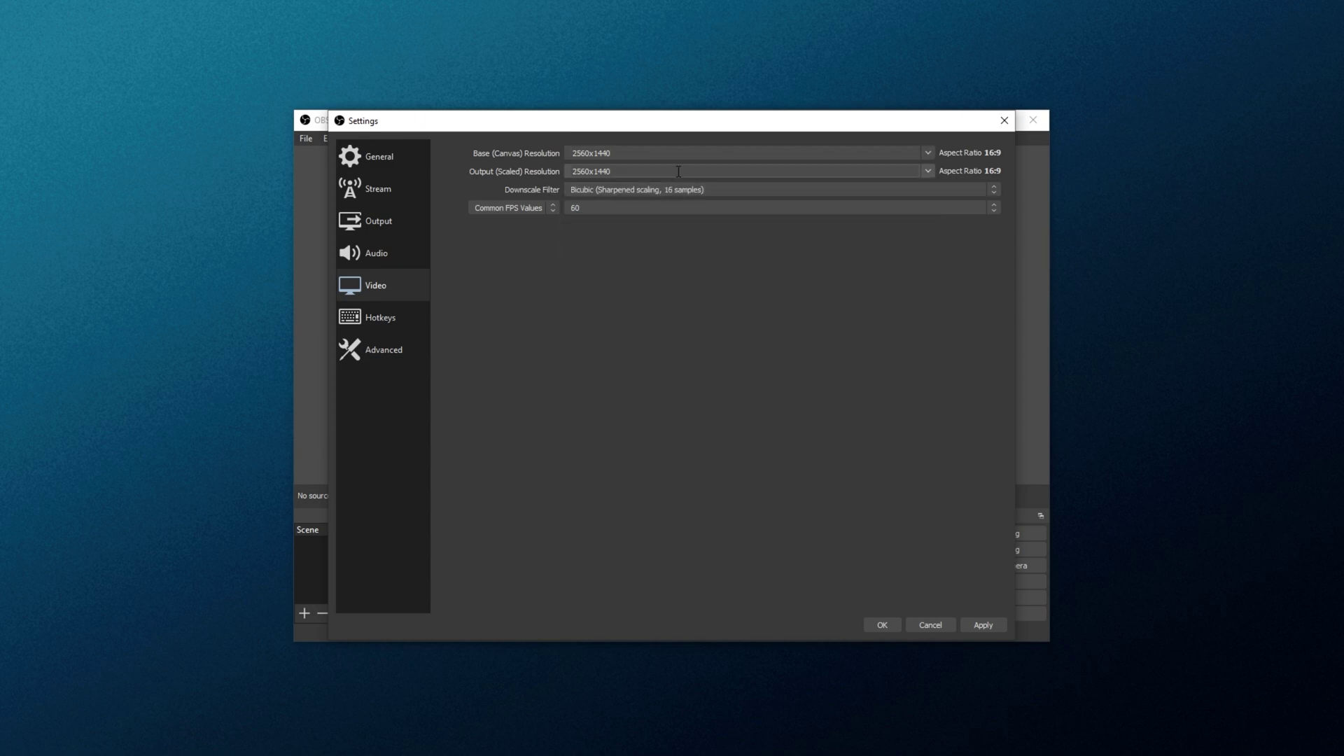
# Choose the Bilinear downscale filter and 60 common FPS, then apply the video settings.
pyautogui.click(630, 172)
pyautogui.click(626, 190)
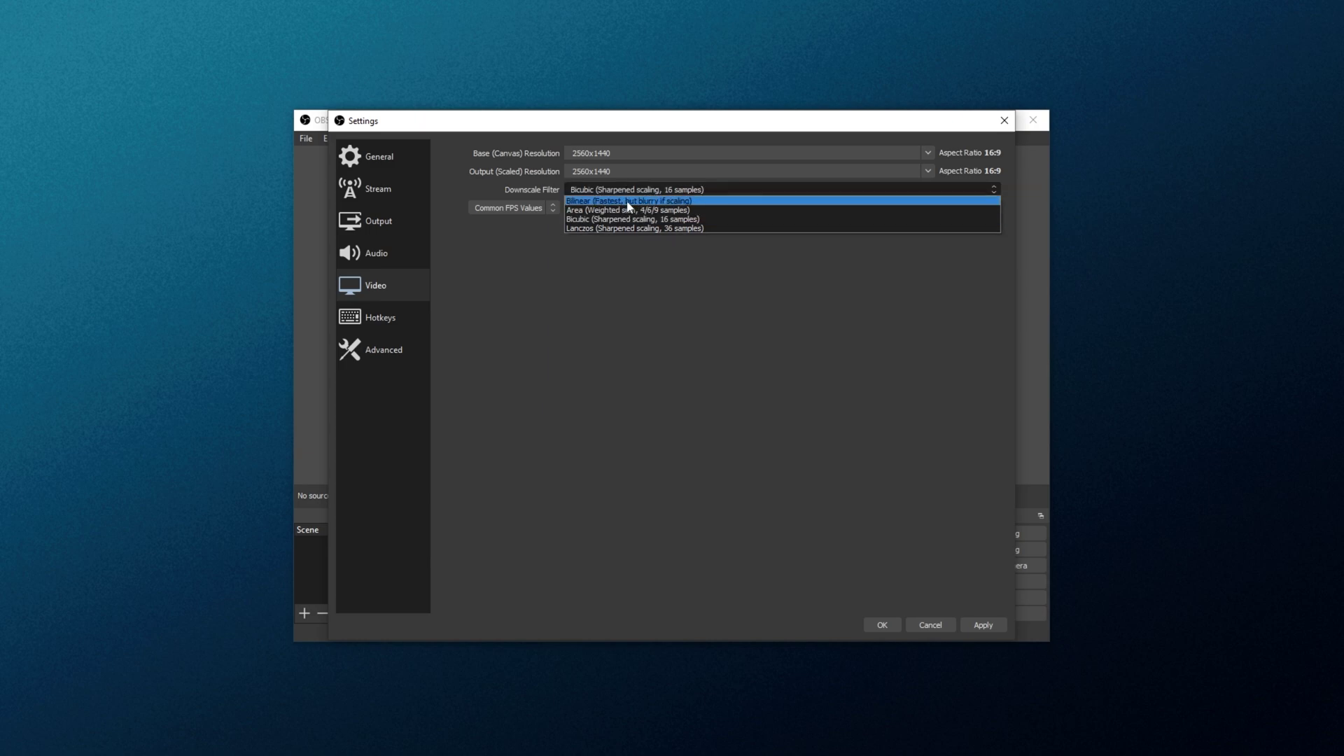
pyautogui.click(607, 202)
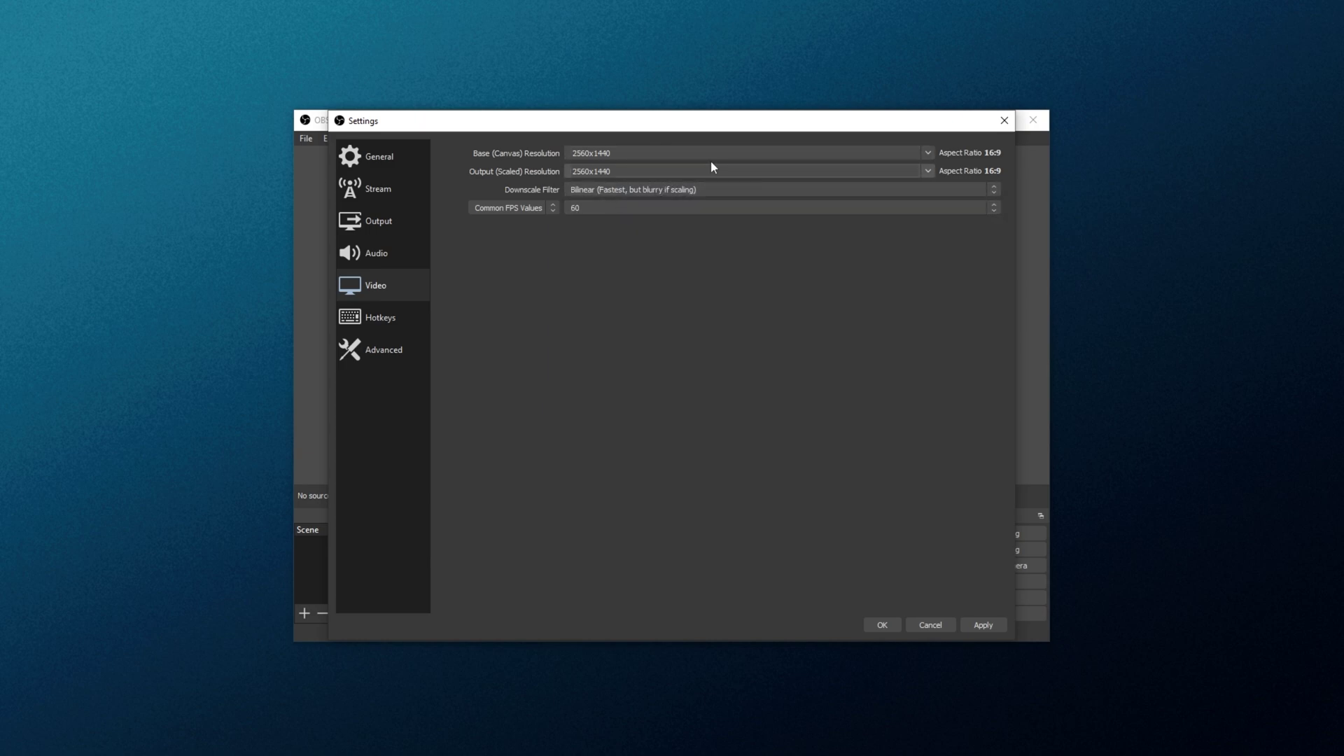
pyautogui.hotkey('shift', 'Tab')
pyautogui.hotkey('shift', 'Tab')
pyautogui.click(658, 170)
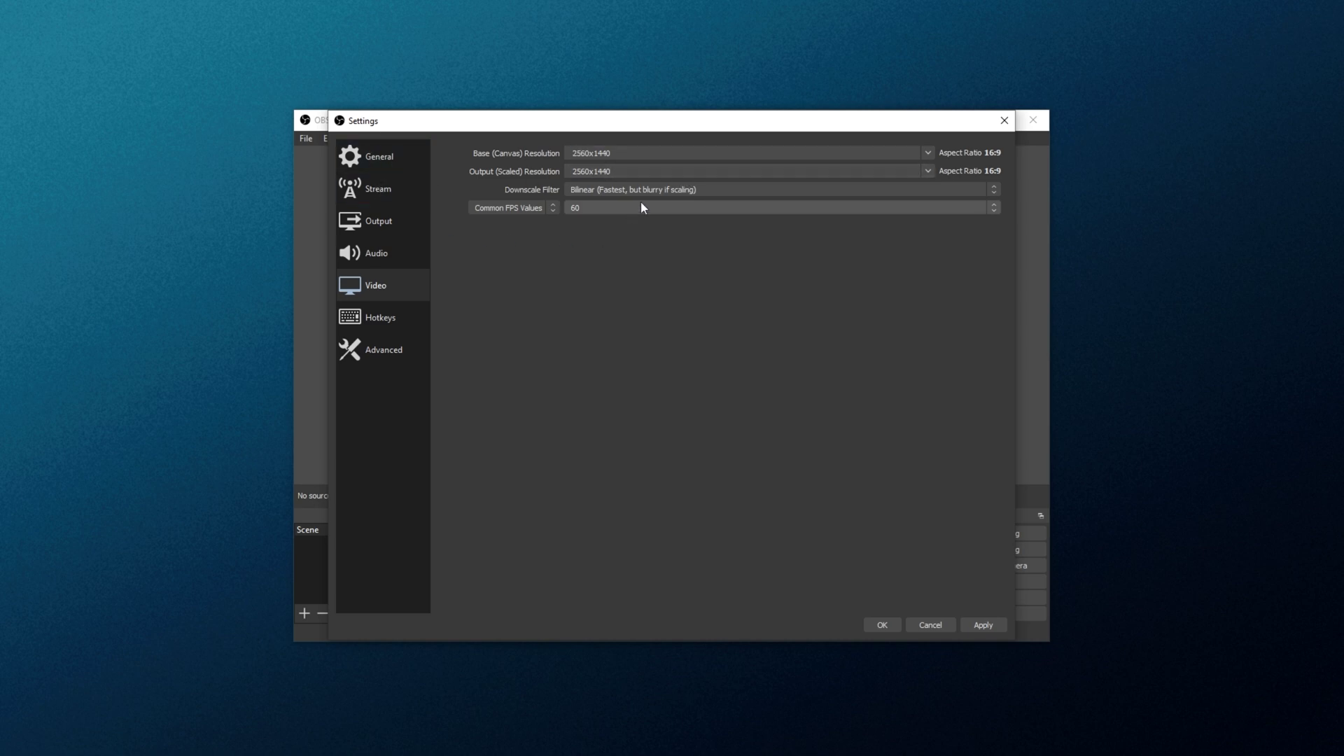
pyautogui.click(603, 206)
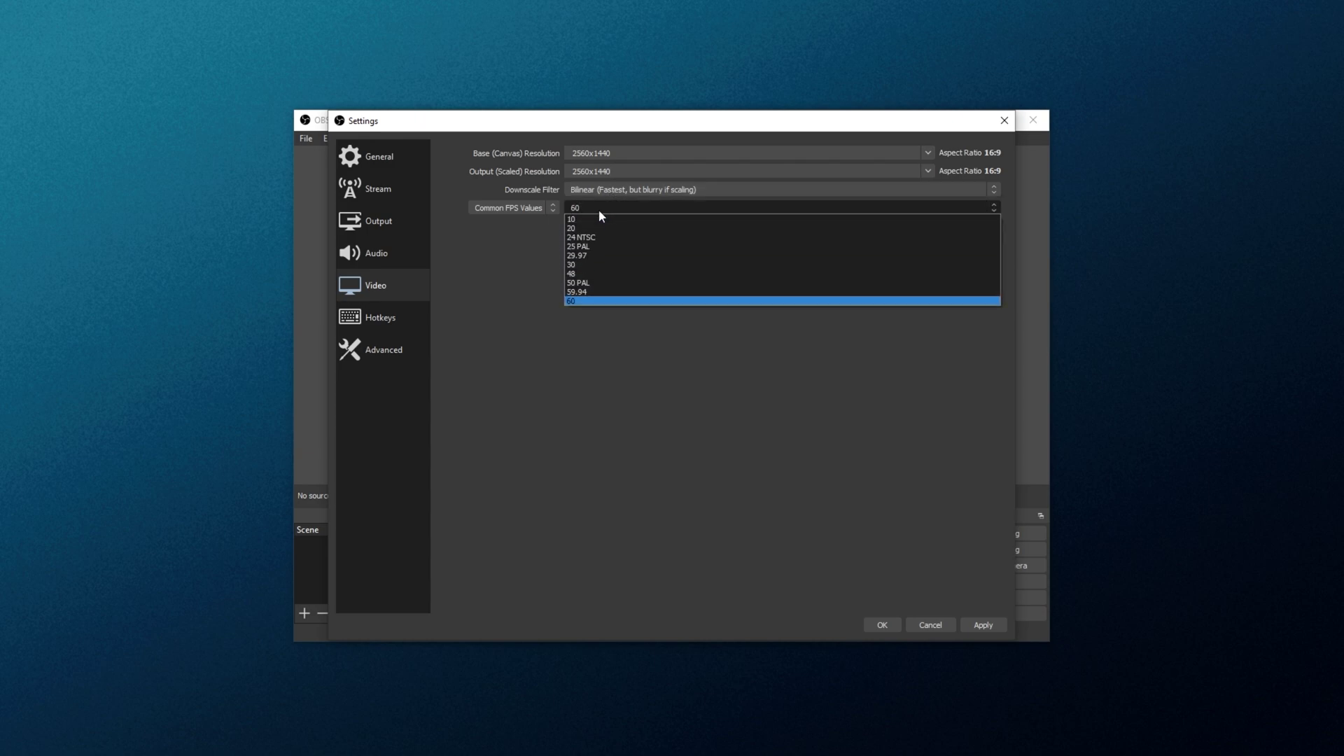
pyautogui.click(600, 301)
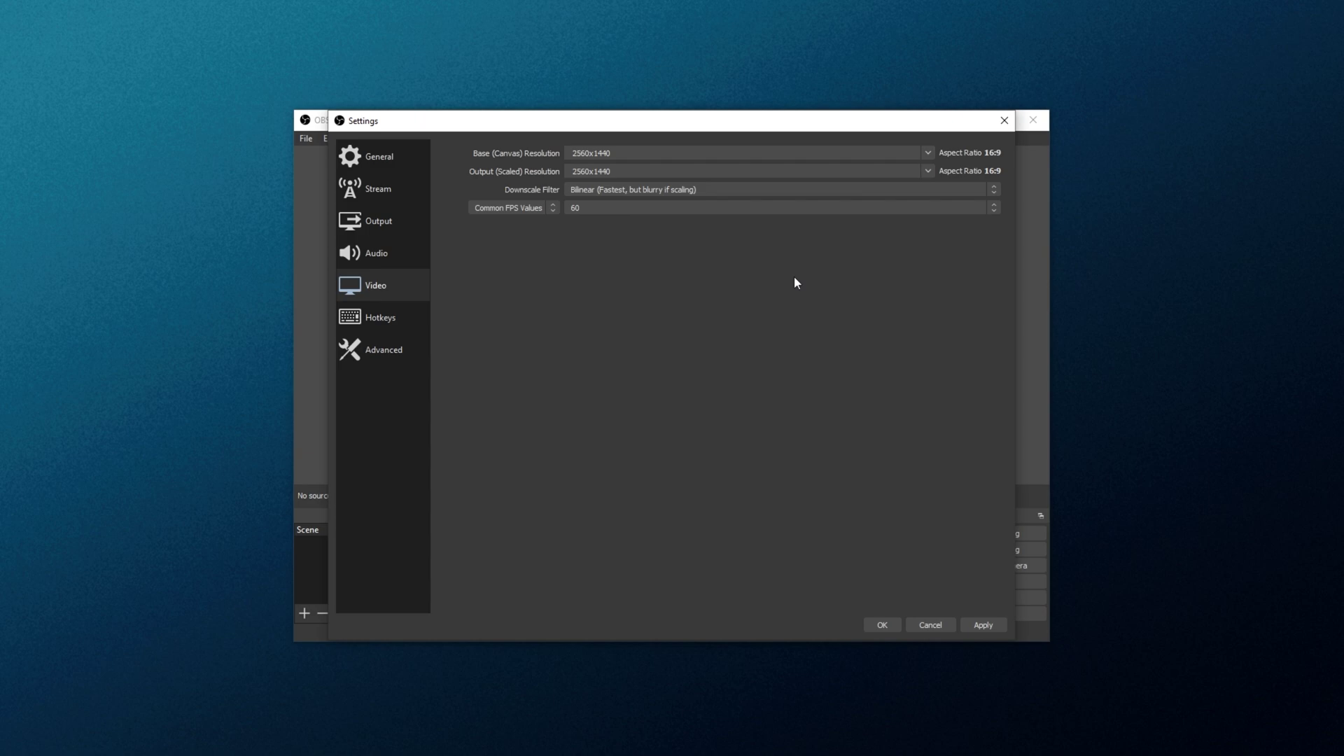
pyautogui.click(987, 624)
# Set Output Mode to Advanced, leave the Recording Format as mkv, and save the settings.
pyautogui.click(384, 220)
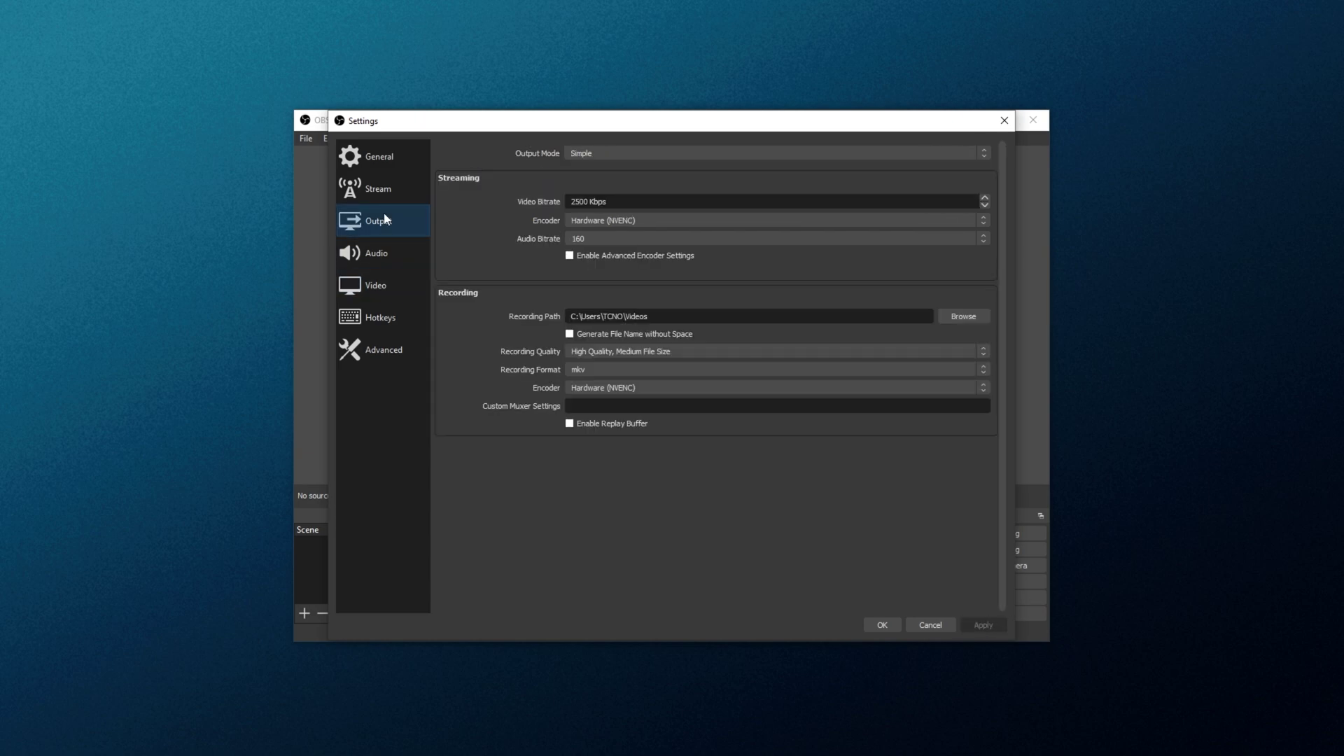
pyautogui.click(626, 150)
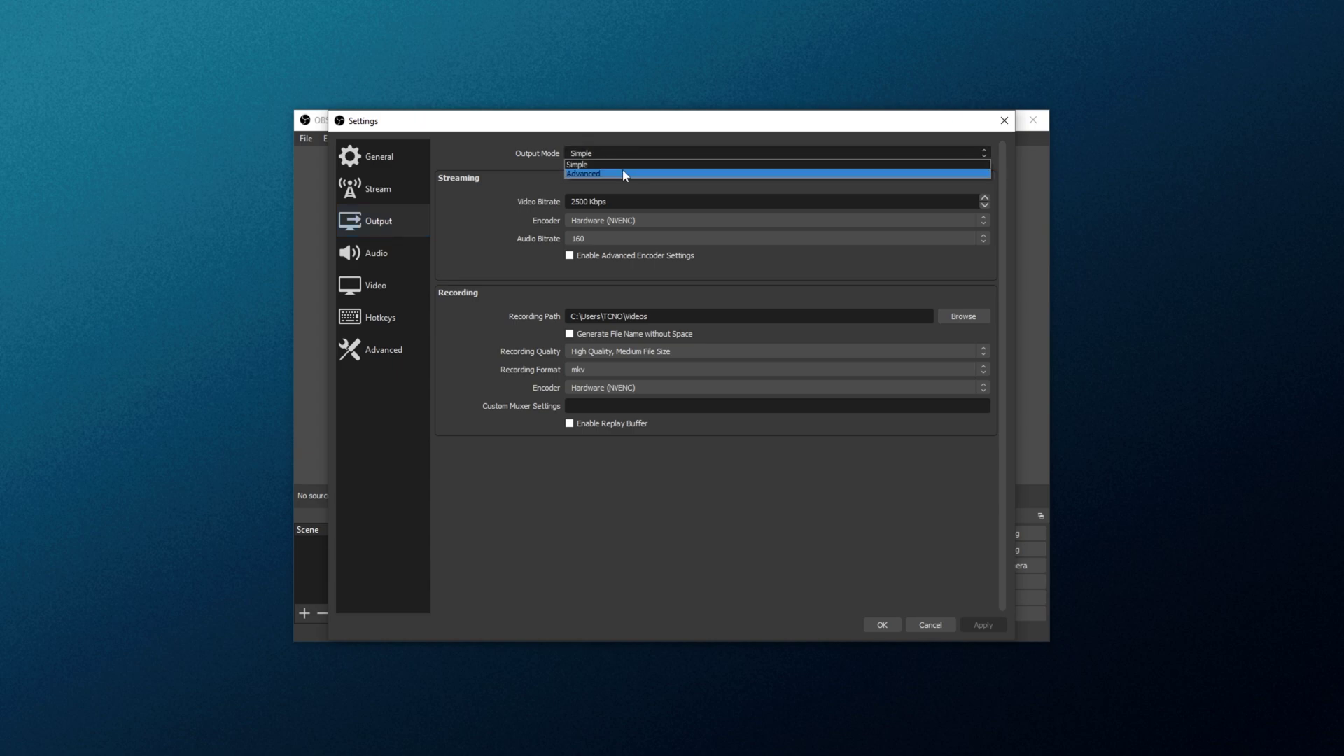
pyautogui.click(622, 169)
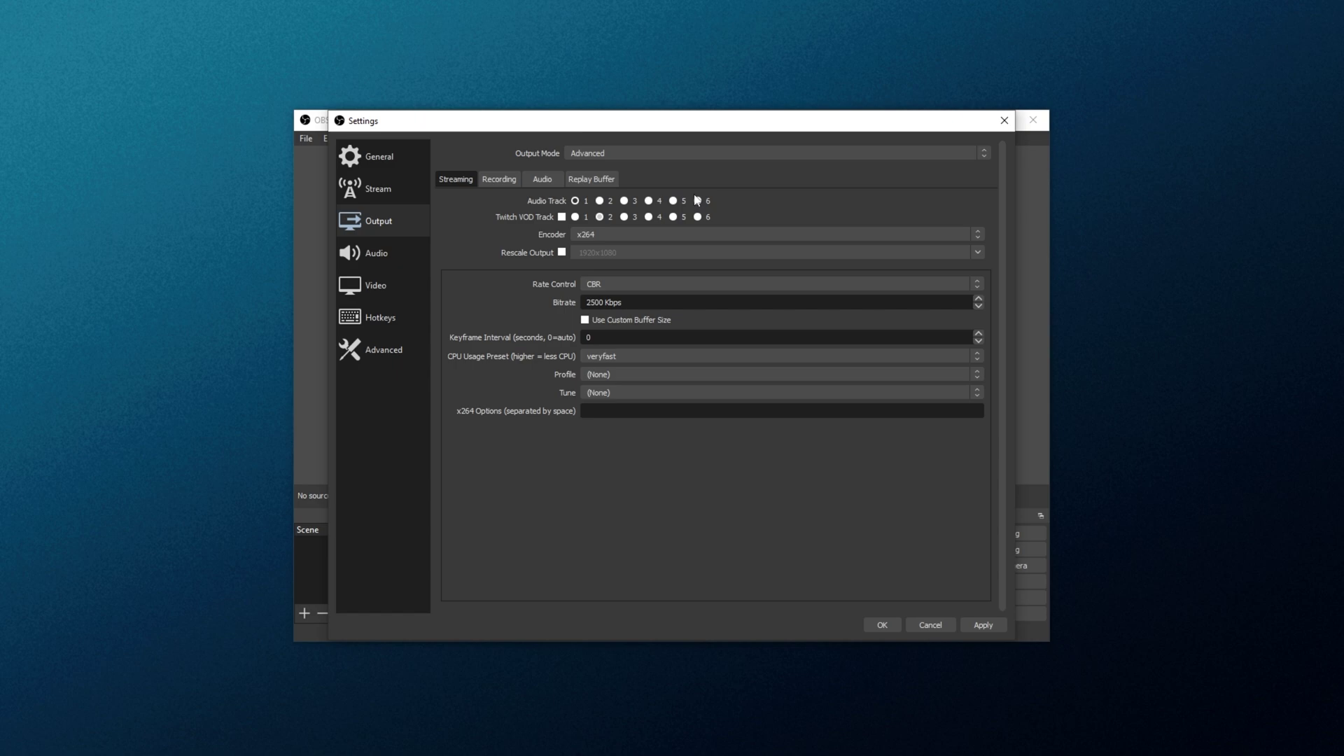
pyautogui.click(499, 180)
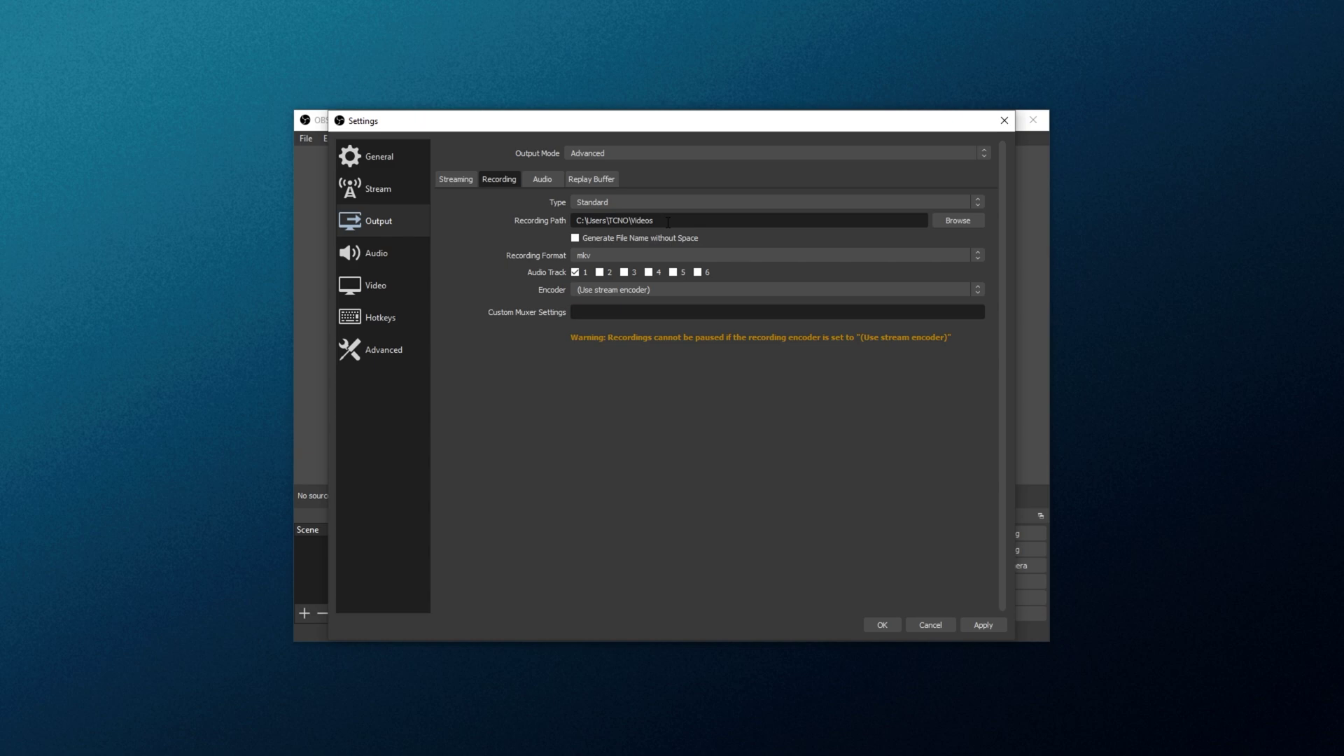
pyautogui.tripleClick(608, 222)
pyautogui.click(677, 221)
pyautogui.click(600, 257)
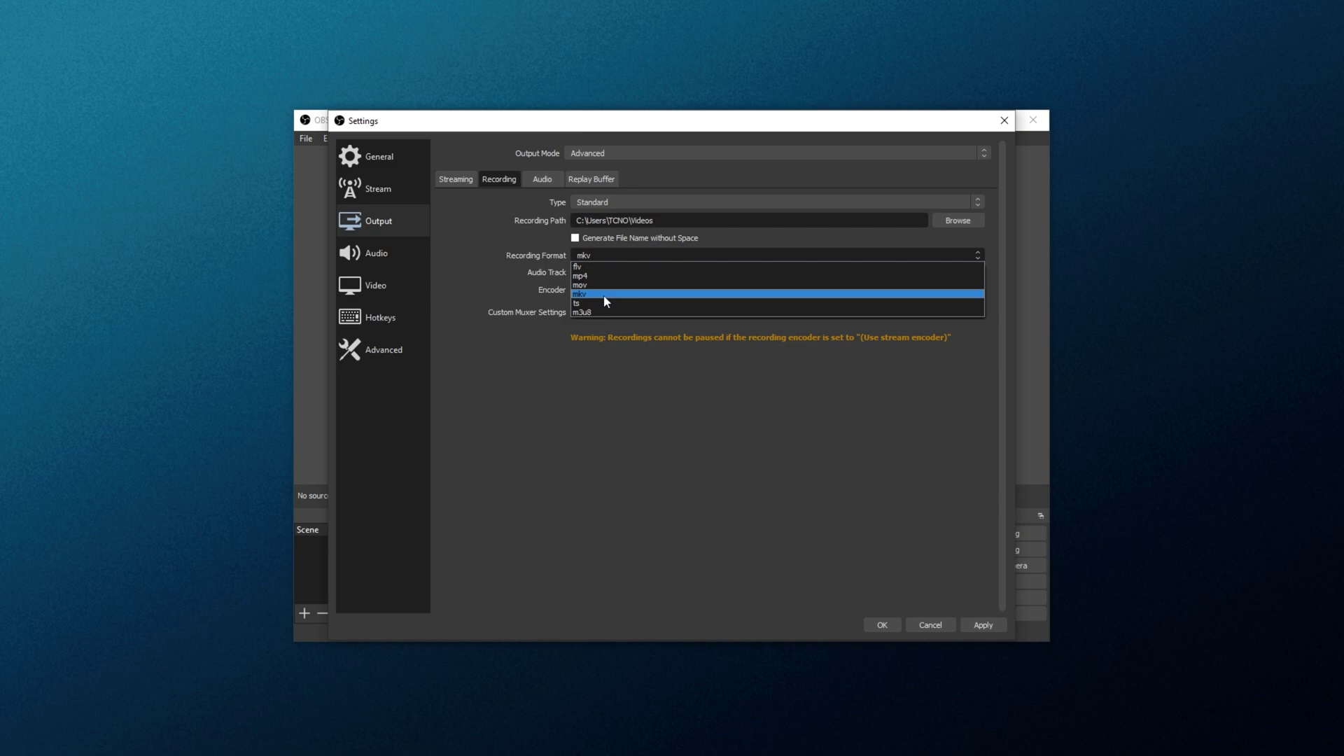
pyautogui.click(604, 294)
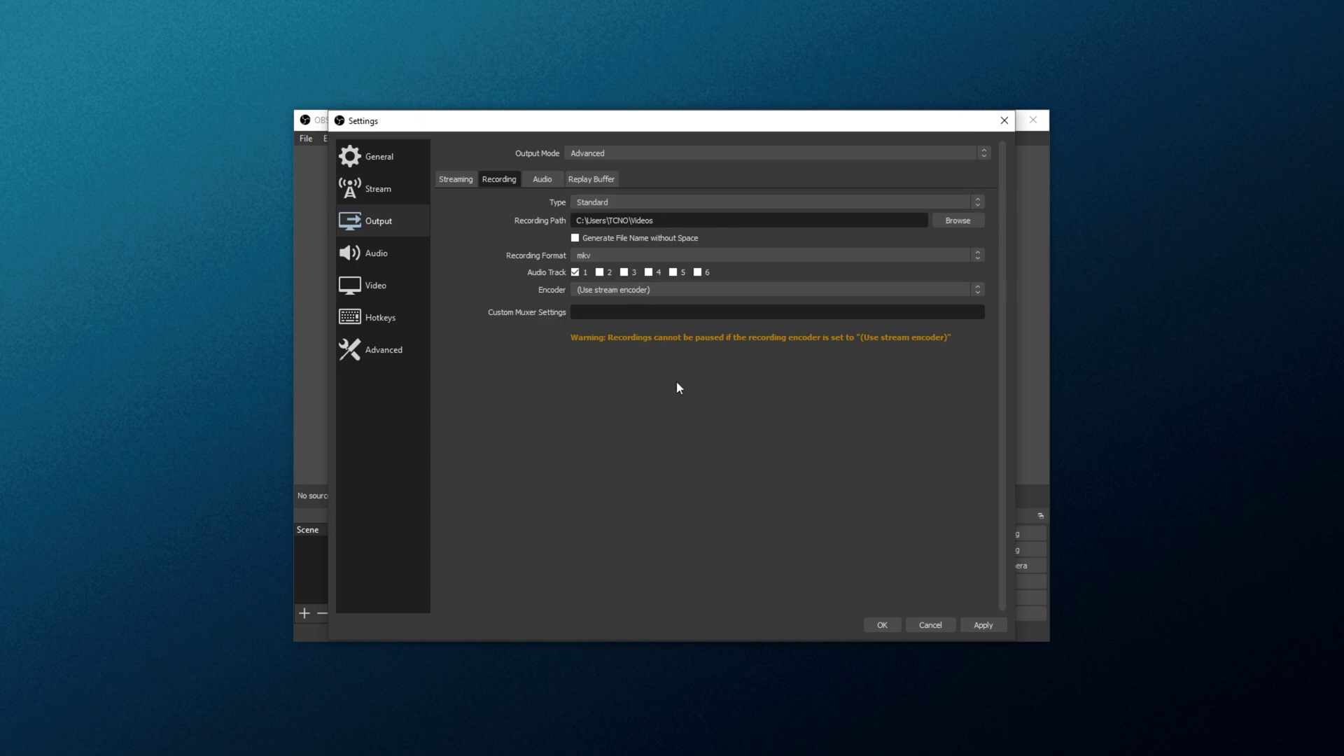
pyautogui.click(882, 625)
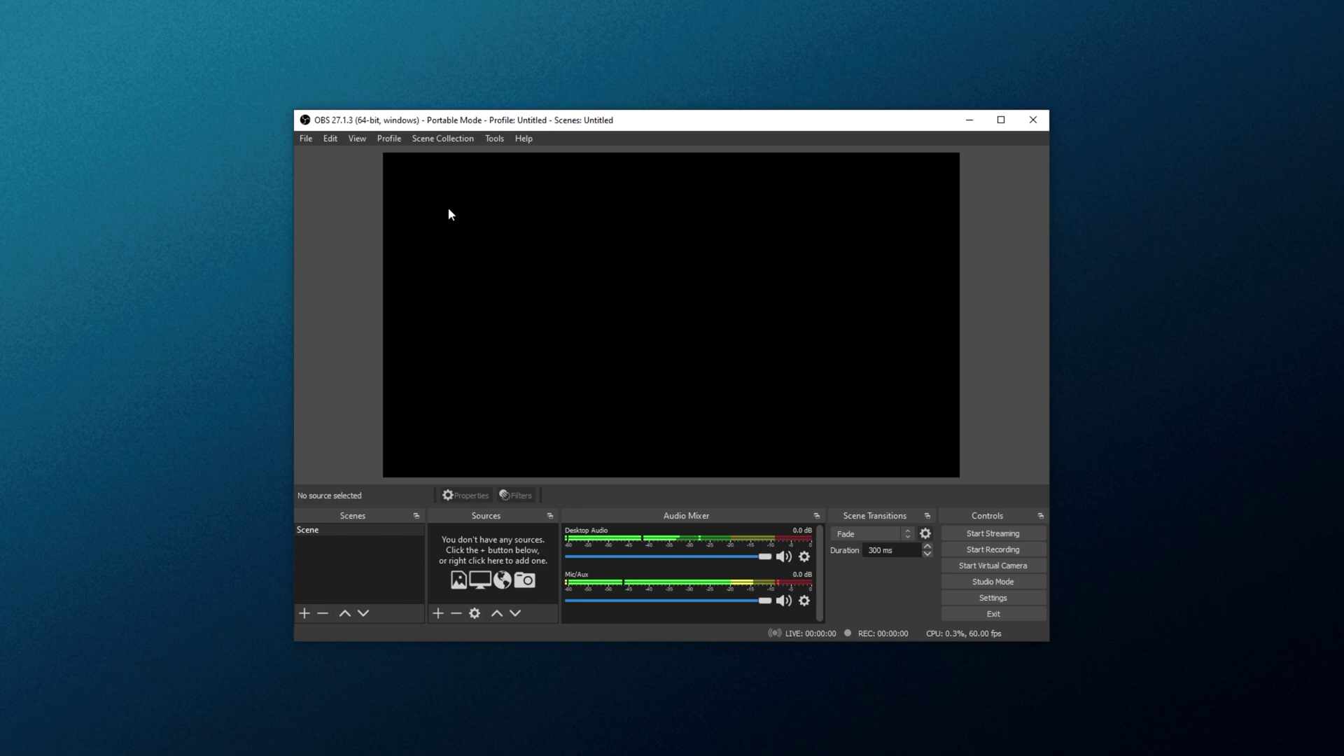
pyautogui.click(307, 140)
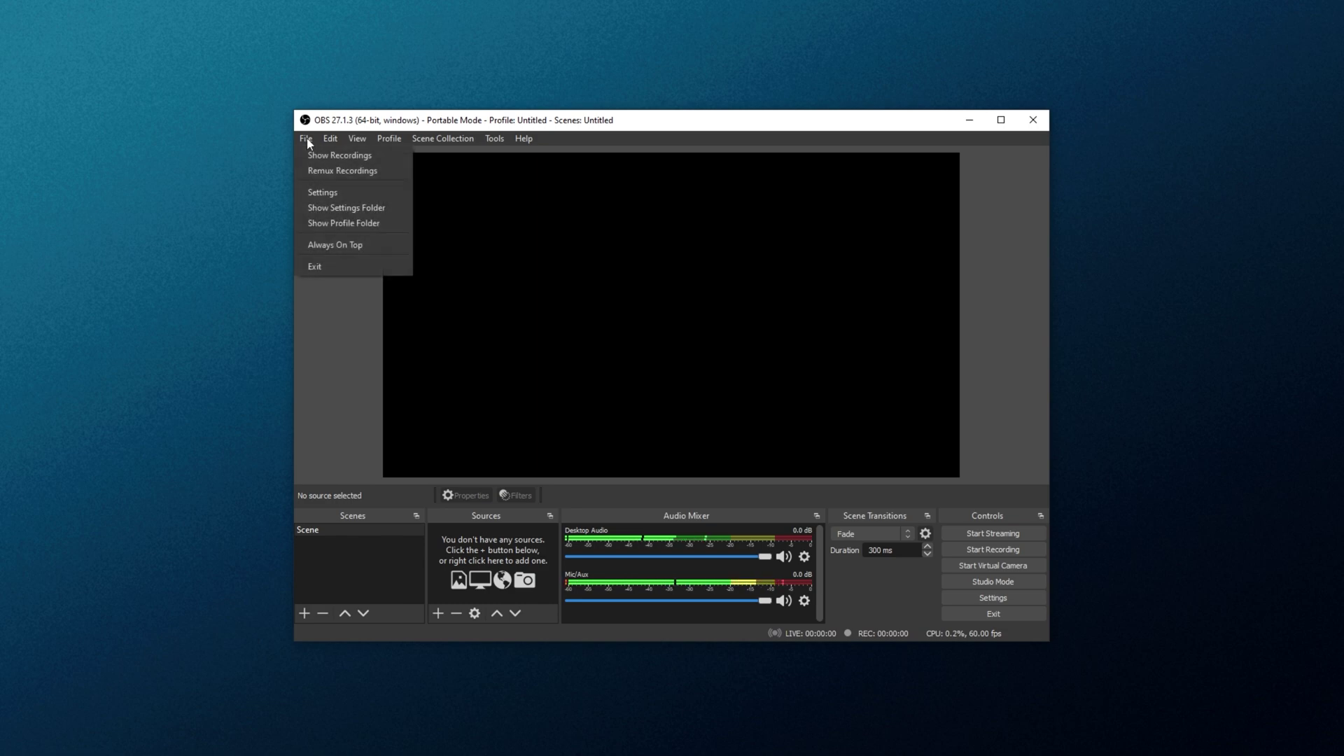
pyautogui.click(345, 170)
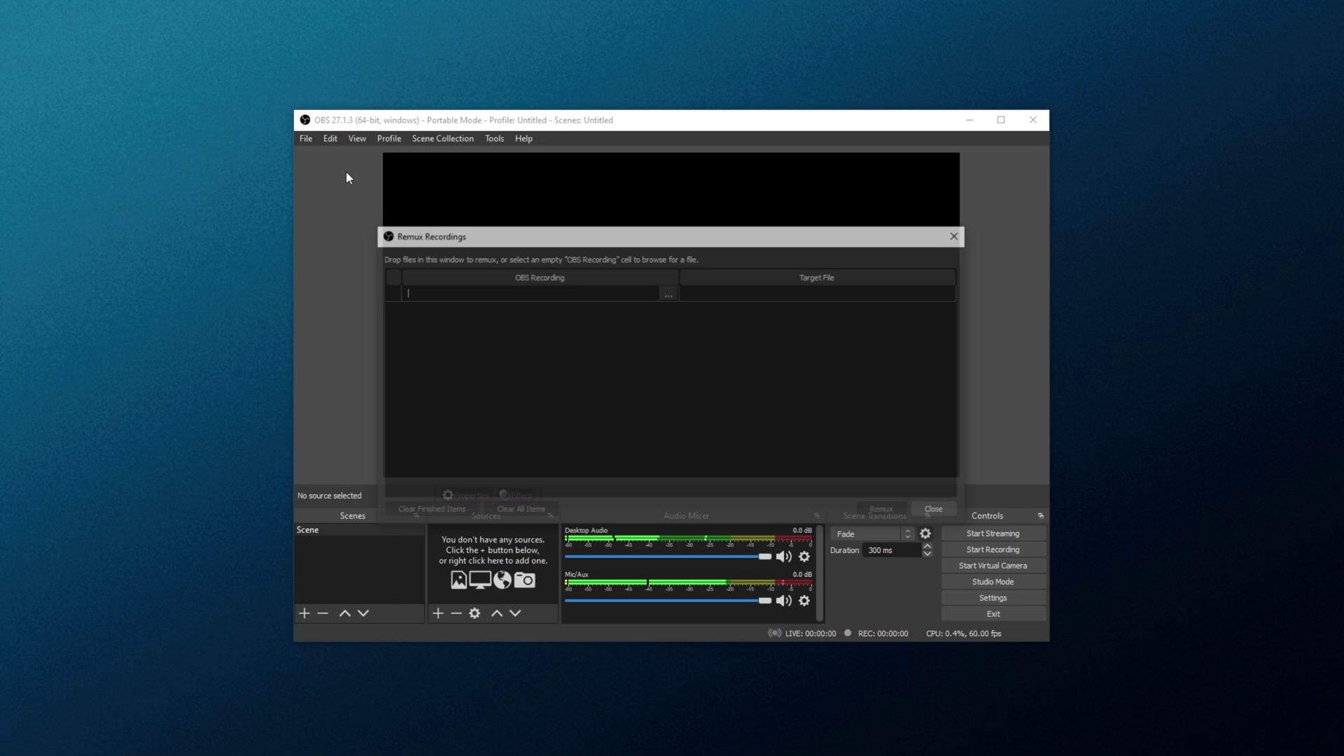
pyautogui.click(669, 294)
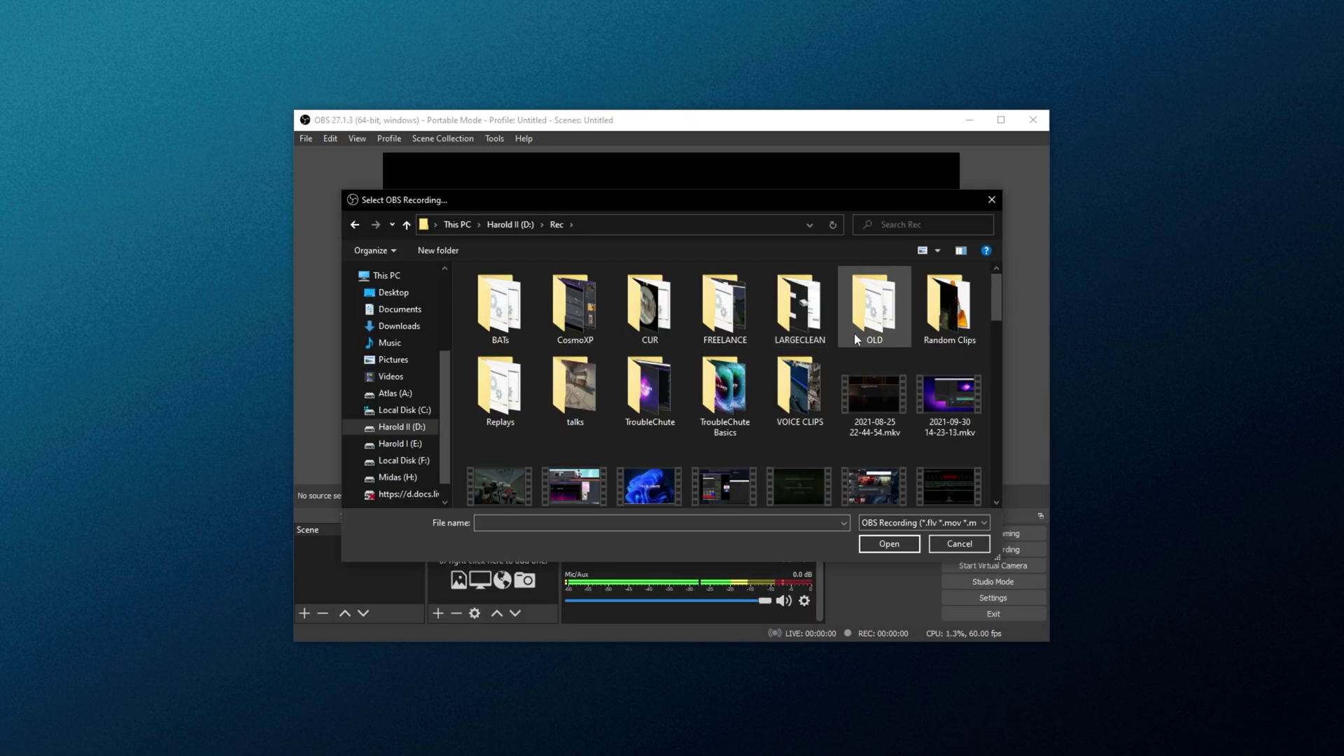
pyautogui.doubleClick(897, 402)
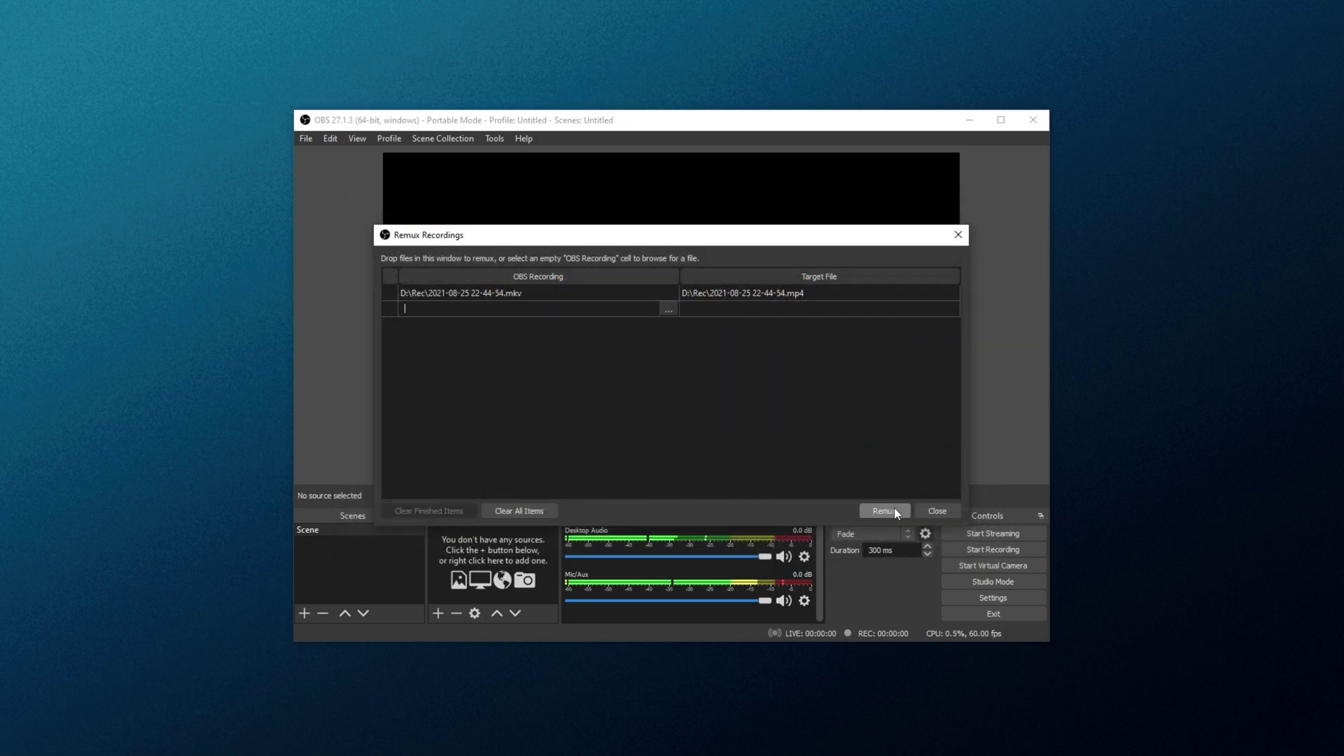
pyautogui.doubleClick(535, 293)
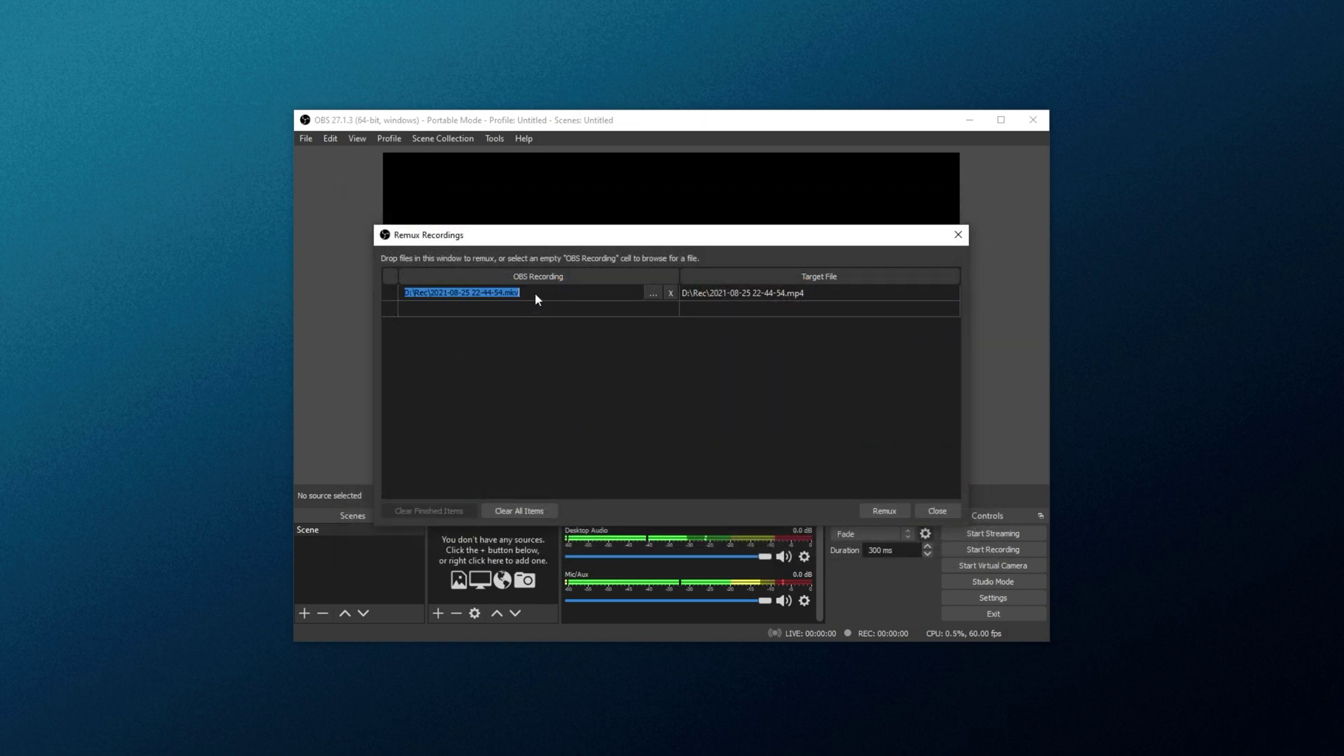
pyautogui.doubleClick(807, 295)
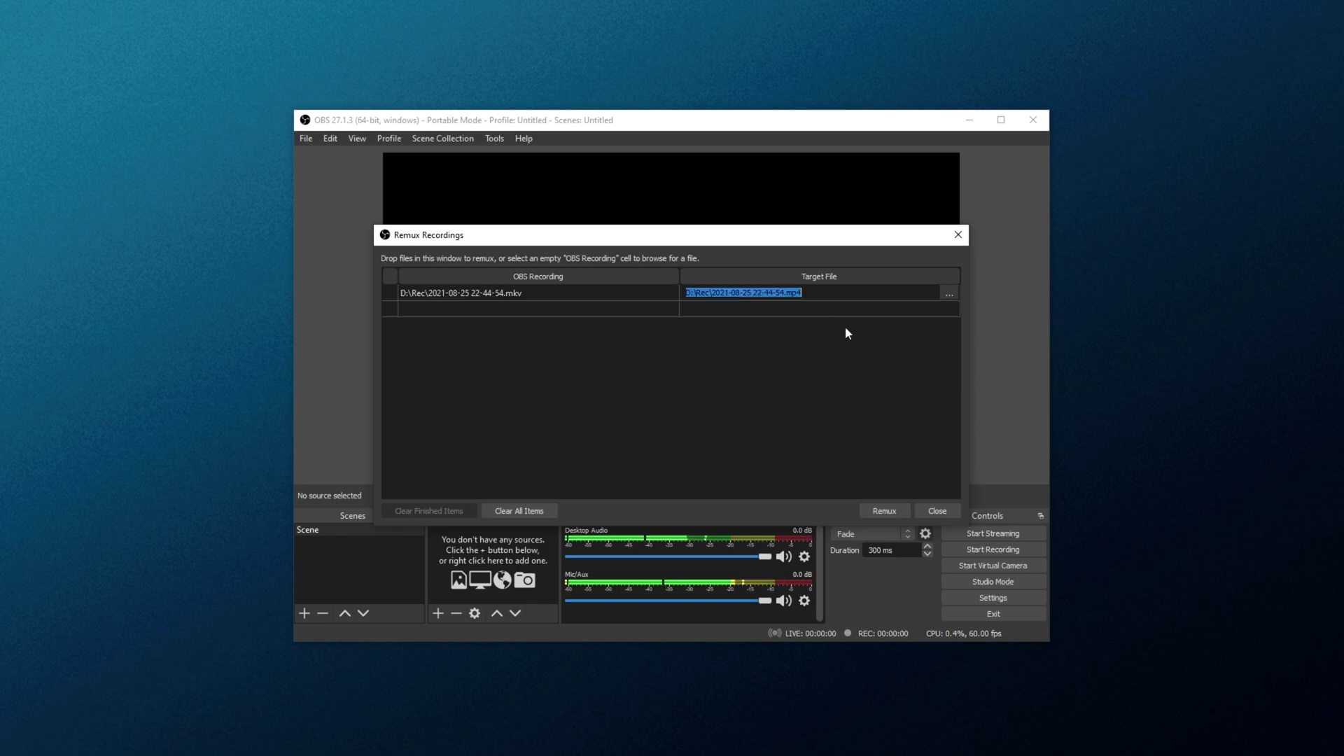
pyautogui.click(939, 514)
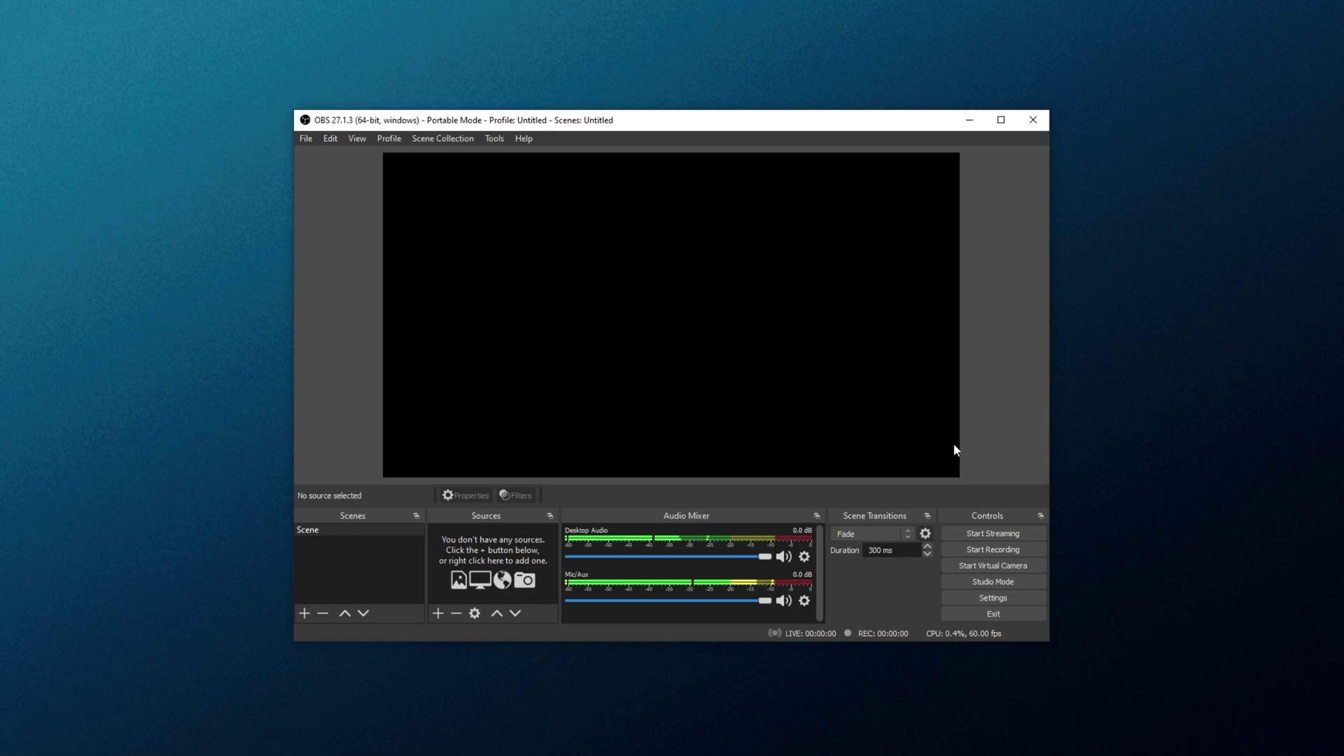
# Tick audio tracks 1 and 2 for recording under Output > Recording, leaving track 3 unticked.
pyautogui.click(974, 599)
pyautogui.click(384, 221)
pyautogui.click(499, 179)
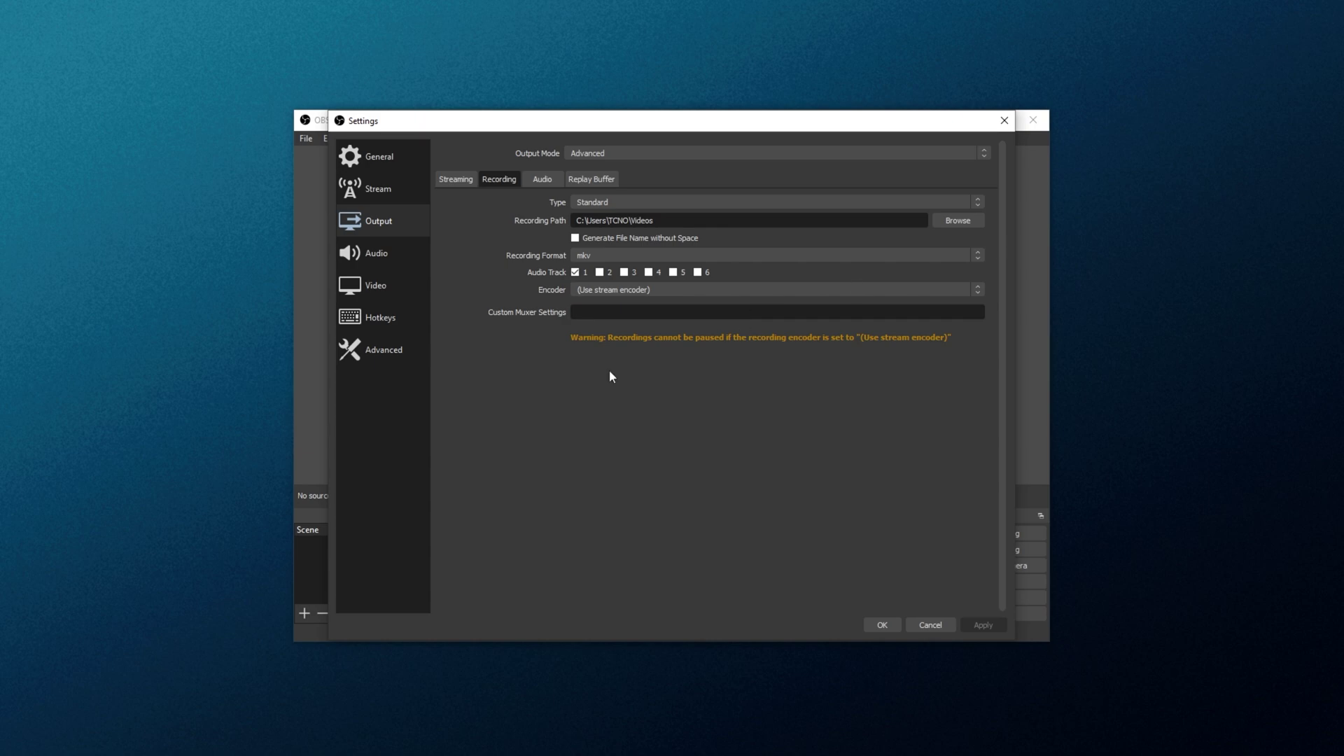
pyautogui.click(605, 272)
pyautogui.click(625, 274)
pyautogui.click(627, 274)
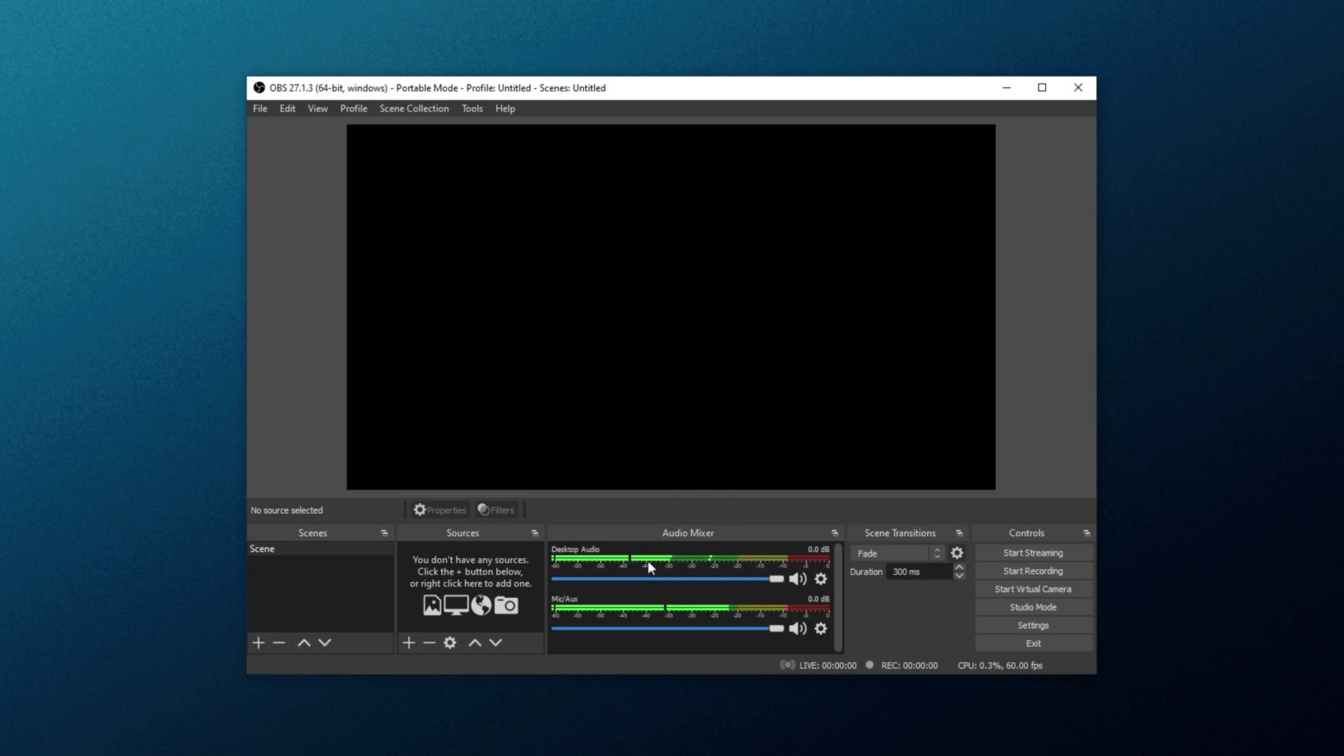
# In Advanced Audio Properties, untick tracks 1–6 for both sources, then tick track 1 for Desktop Audio.
pyautogui.rightClick(705, 545)
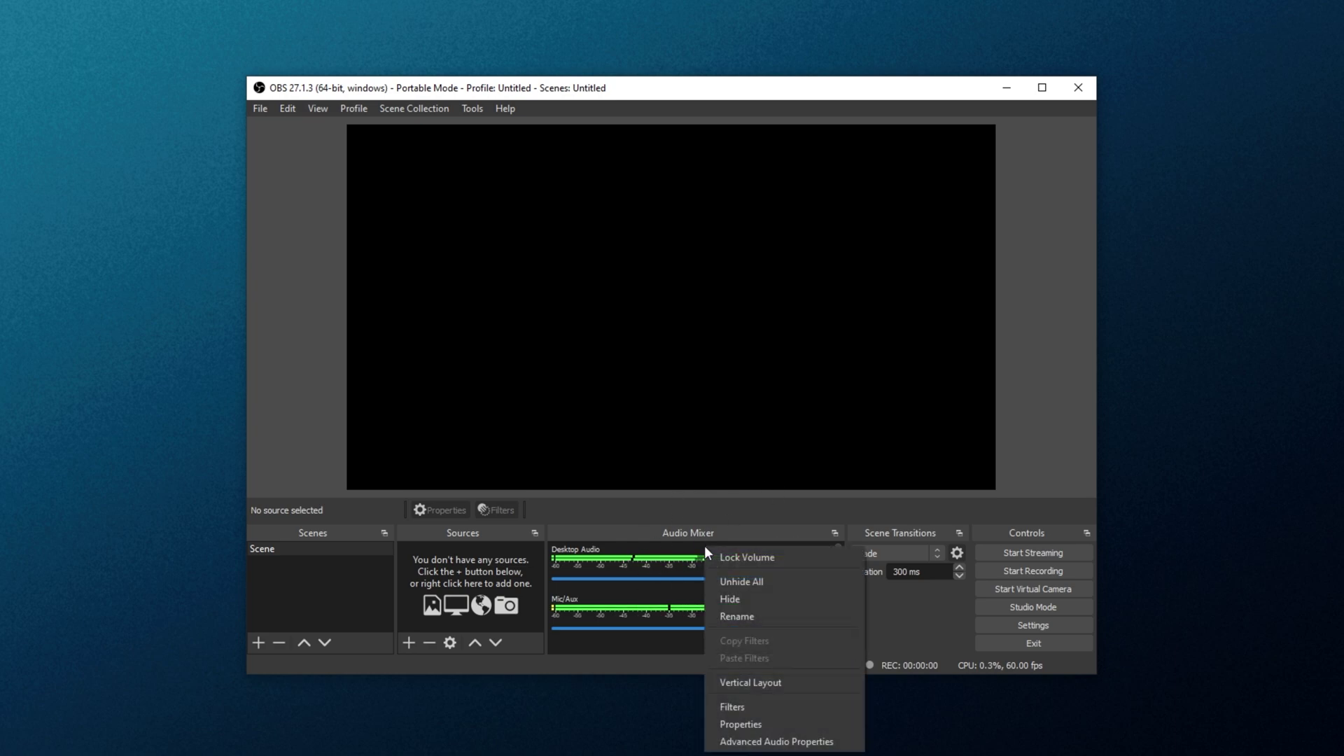
pyautogui.click(746, 740)
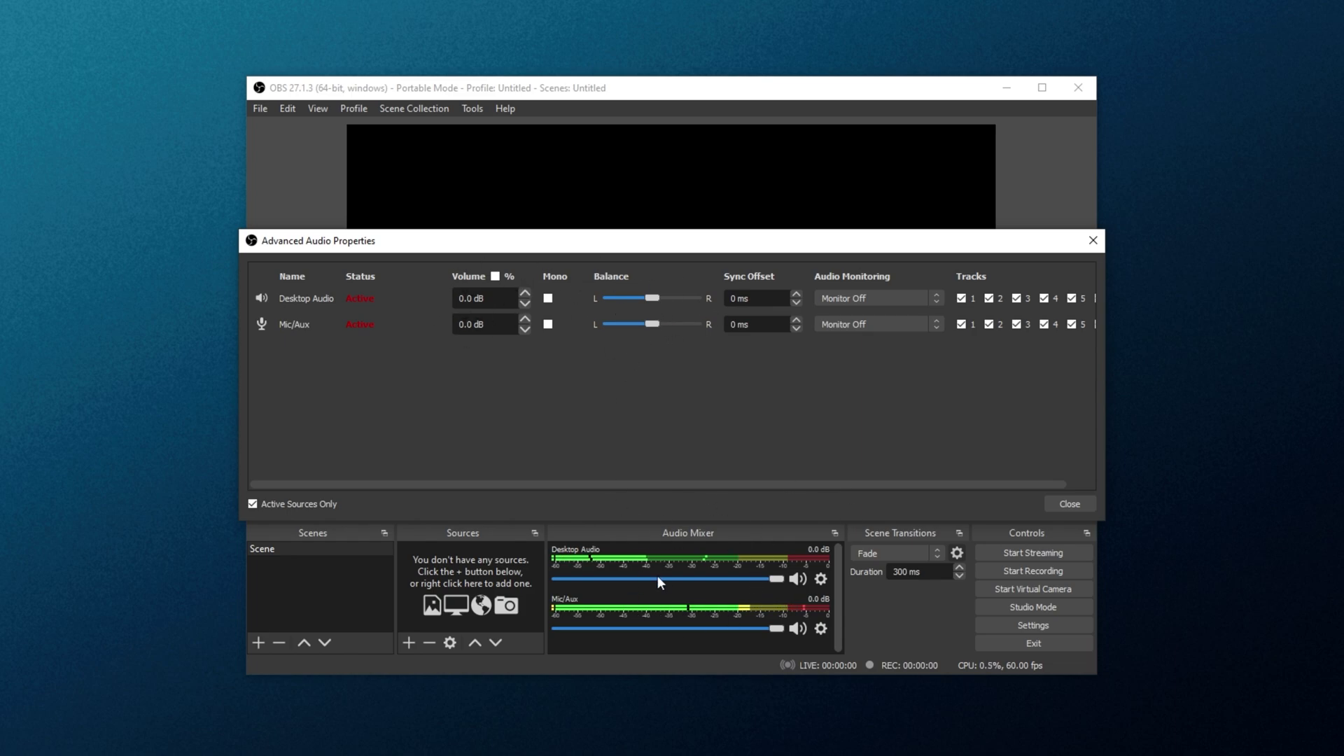
pyautogui.moveTo(400, 482); pyautogui.dragTo(554, 480)
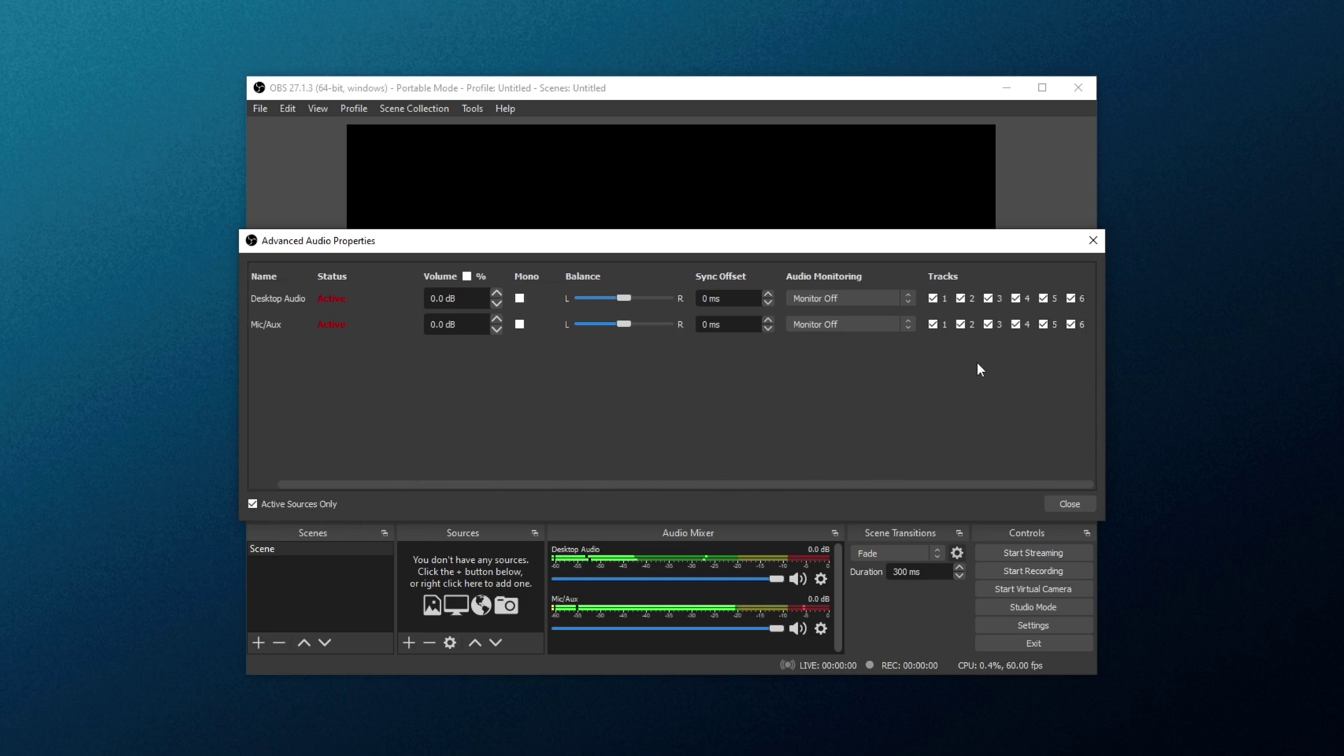
pyautogui.click(934, 298)
pyautogui.click(933, 325)
pyautogui.click(960, 324)
pyautogui.click(960, 298)
pyautogui.click(988, 298)
pyautogui.click(988, 325)
pyautogui.click(1016, 324)
pyautogui.click(1016, 298)
pyautogui.click(1043, 299)
pyautogui.click(1043, 324)
pyautogui.click(1070, 324)
pyautogui.click(1070, 298)
pyautogui.click(939, 297)
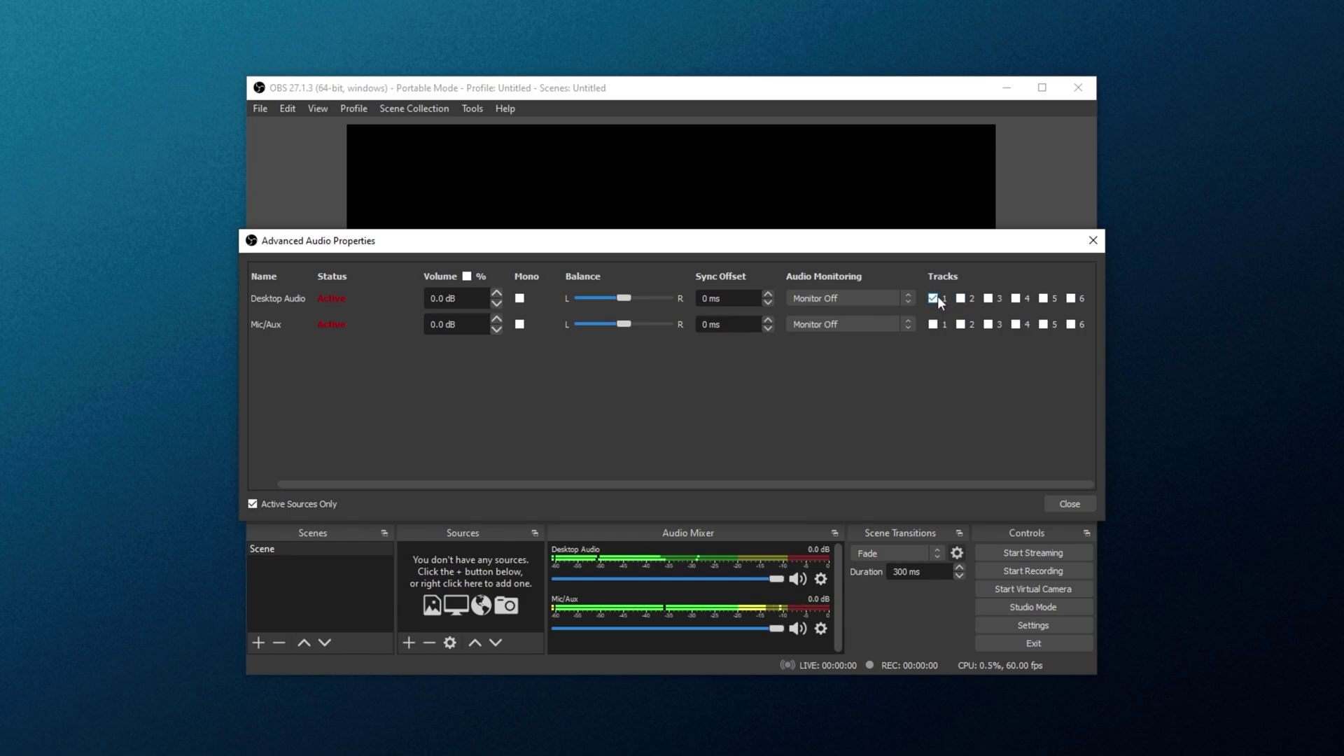
# Put Mic/Aux on track 2, then review the Audio and Output > Recording settings and close them.
pyautogui.click(961, 325)
pyautogui.click(1065, 504)
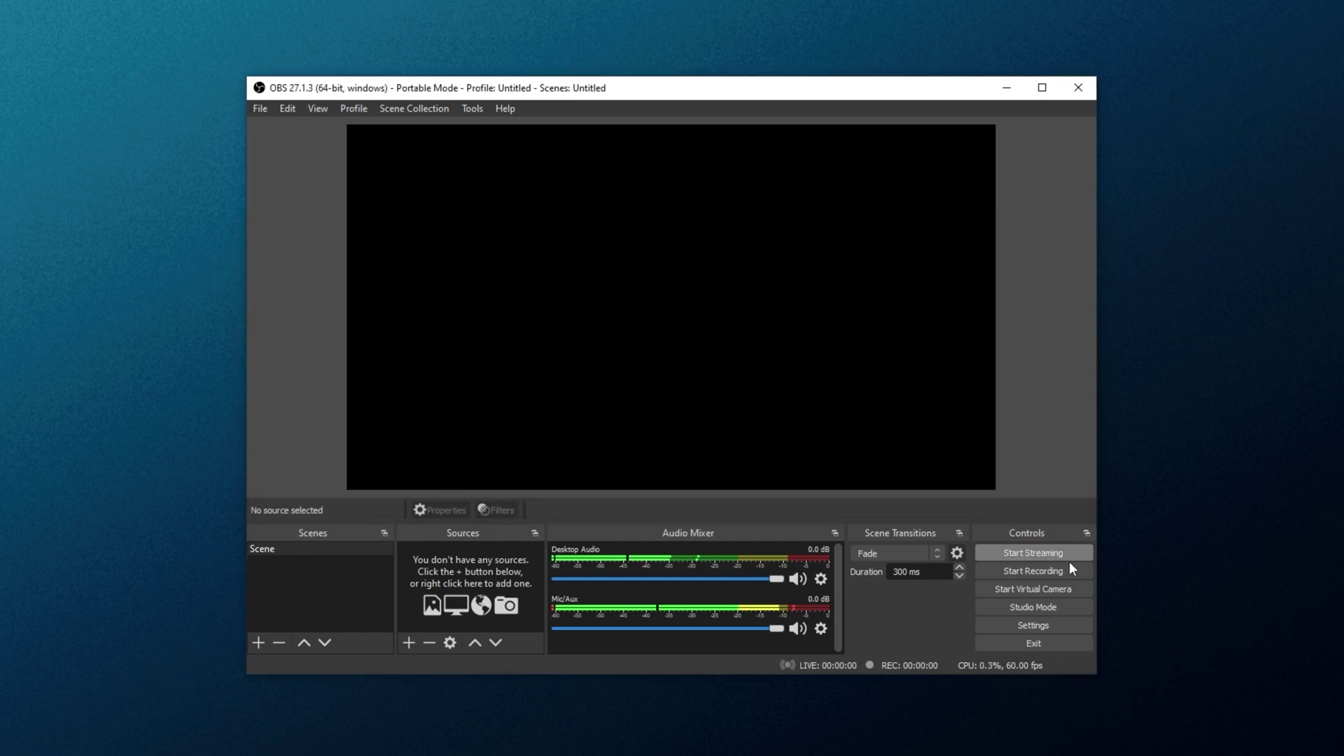
pyautogui.click(1061, 626)
pyautogui.click(392, 239)
pyautogui.click(392, 202)
pyautogui.click(479, 155)
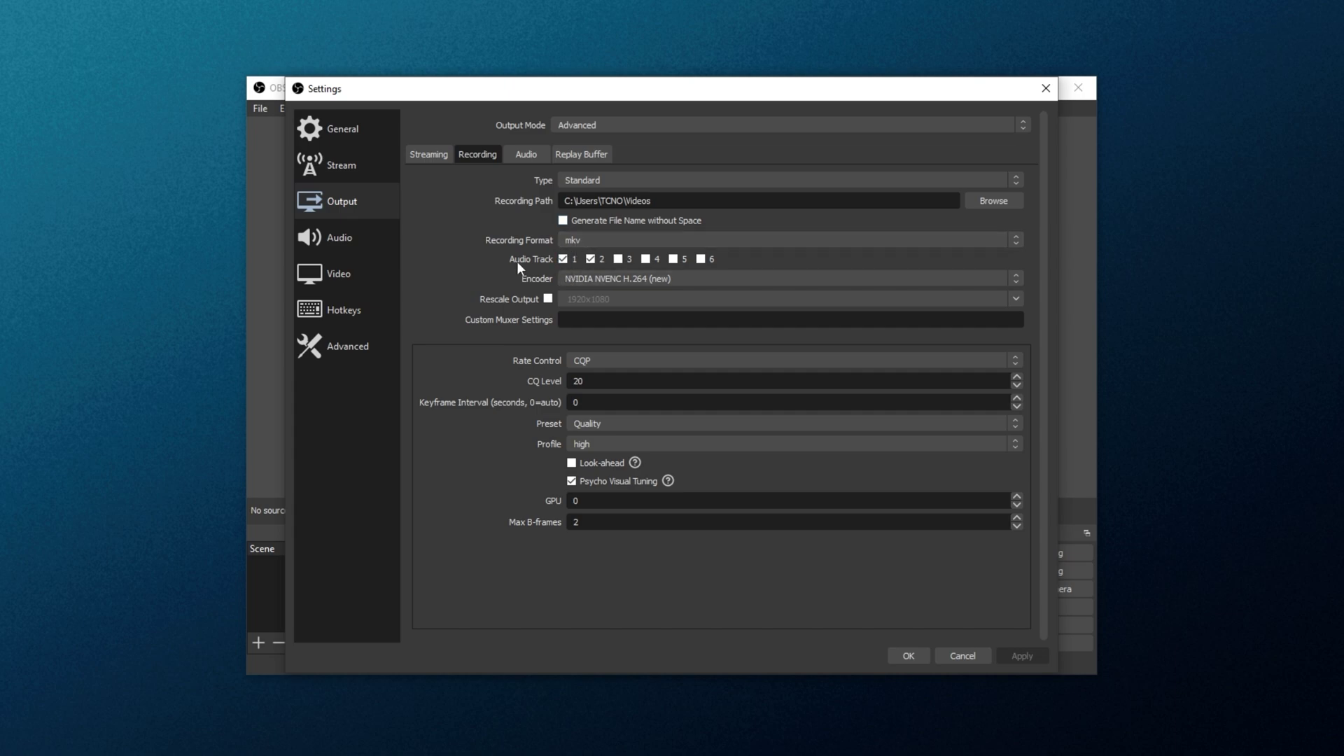
pyautogui.click(907, 658)
# Rework the Advanced Audio Properties track boxes so Desktop Audio uses track 1 and Mic/Aux track 2.
pyautogui.rightClick(727, 542)
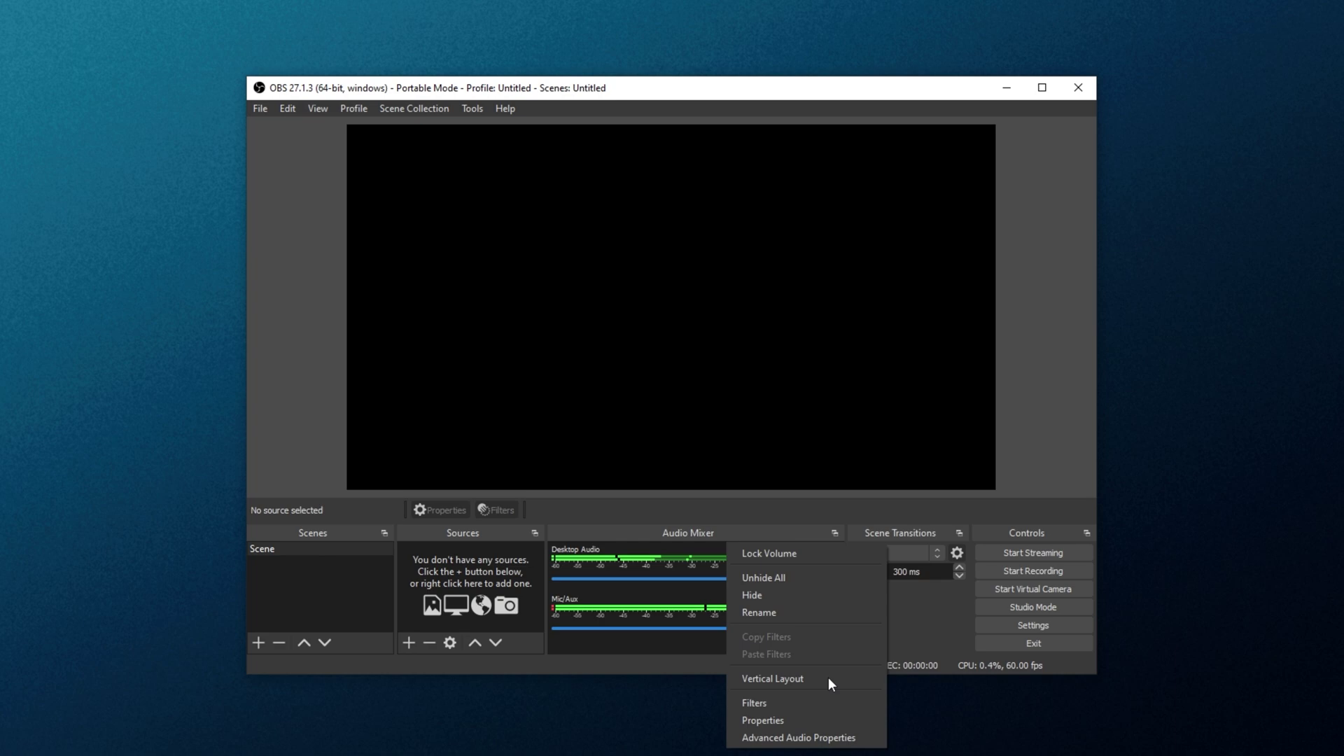
pyautogui.click(798, 737)
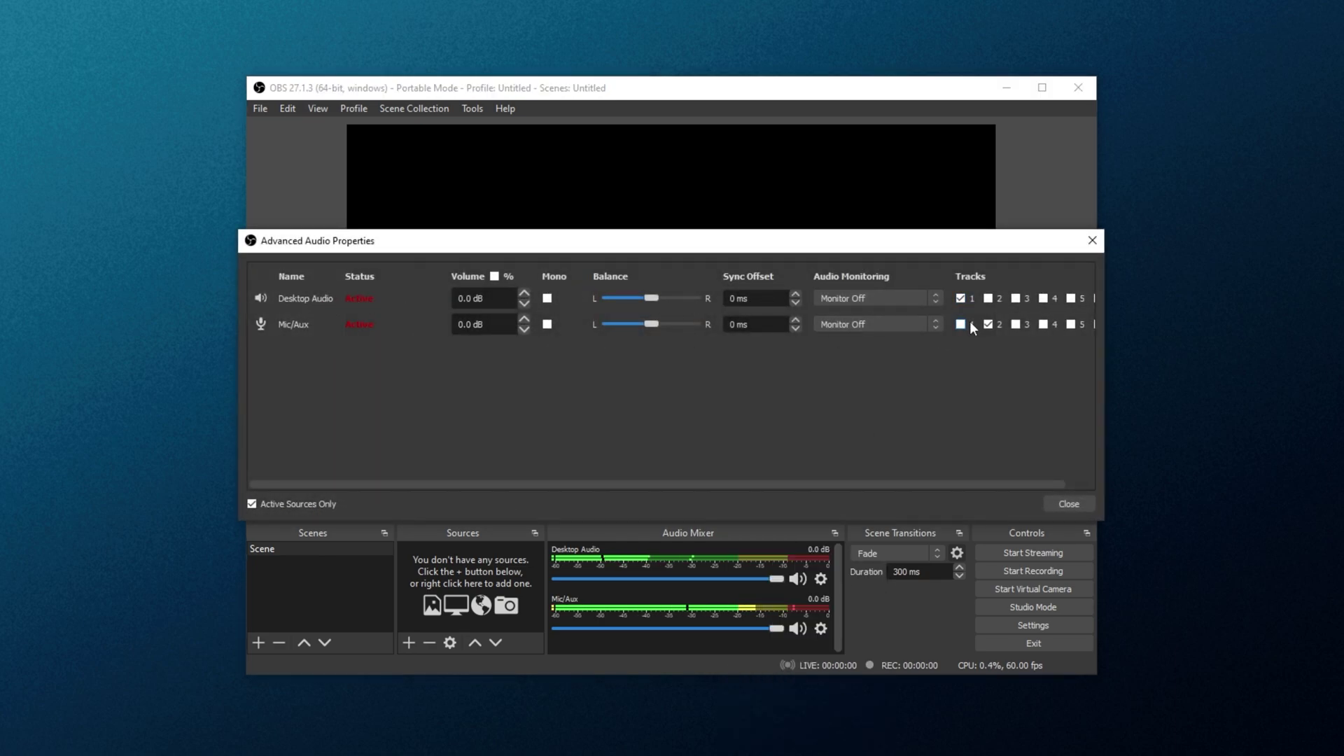
pyautogui.hscroll(1, 969, 321)
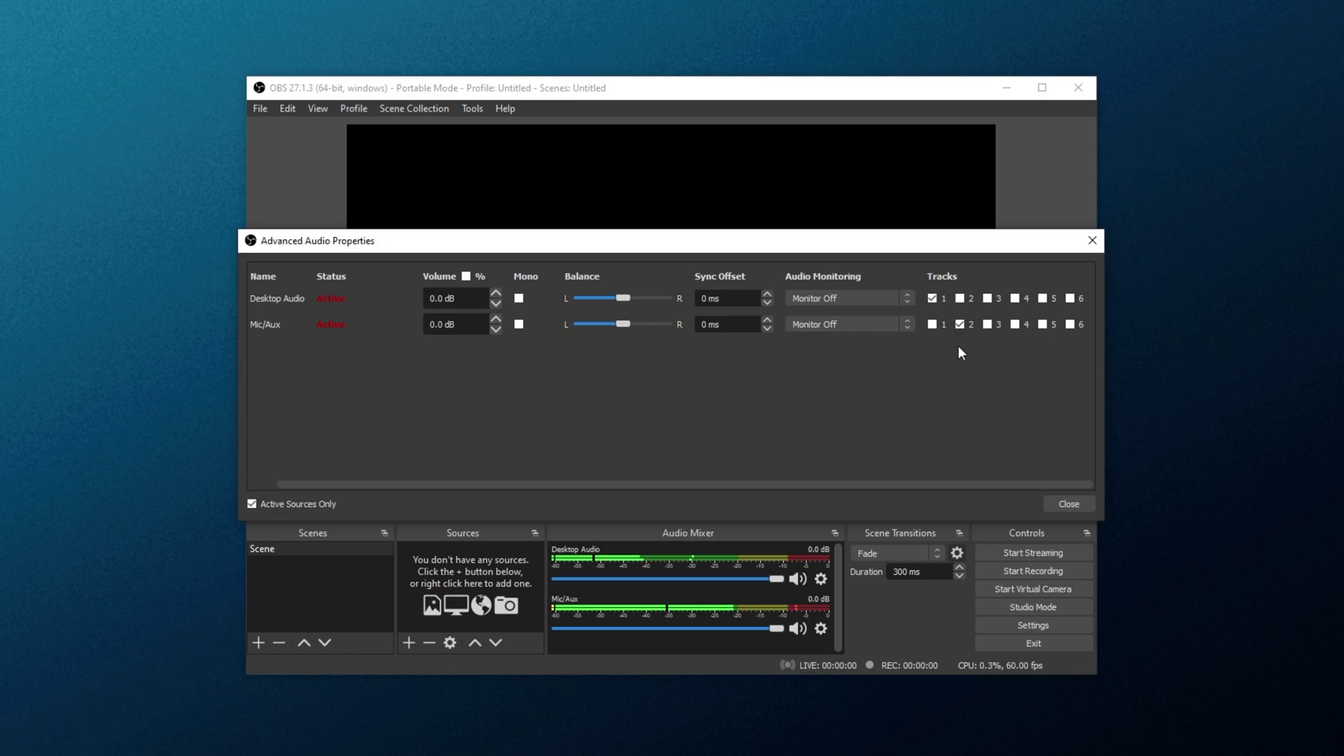
pyautogui.click(931, 325)
pyautogui.click(968, 302)
pyautogui.click(969, 325)
pyautogui.click(987, 324)
pyautogui.click(961, 298)
pyautogui.click(988, 325)
pyautogui.click(933, 299)
pyautogui.click(932, 324)
pyautogui.click(932, 298)
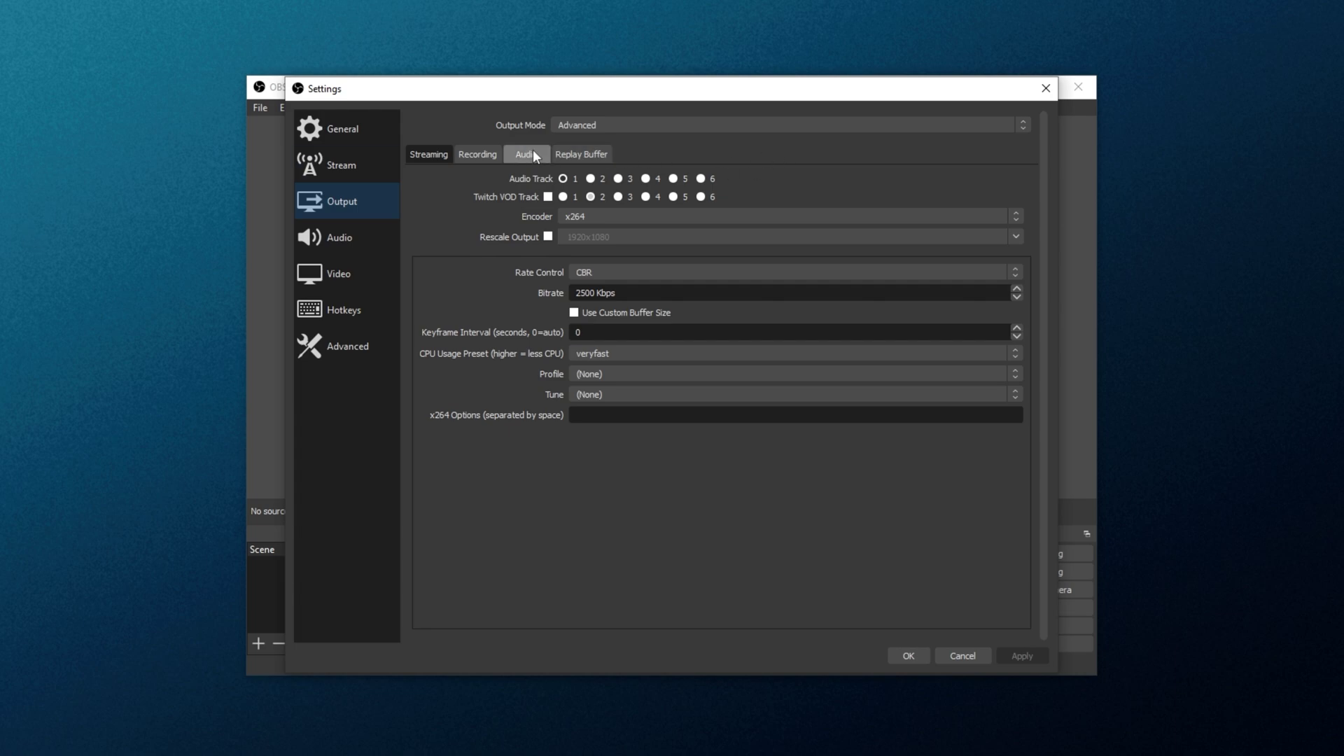
# Change the audio bitrate from 160 to 320 for Tracks 1–6 on the Output Audio tab.
pyautogui.click(538, 159)
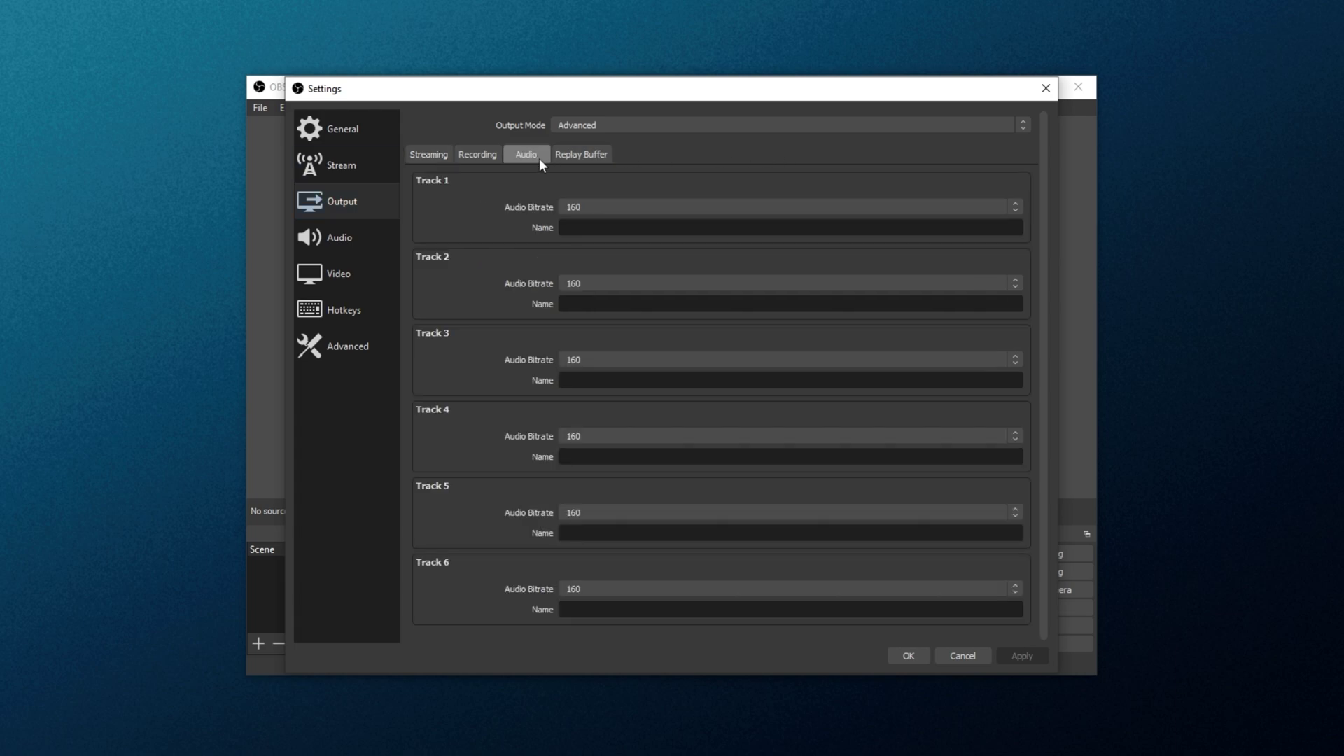
pyautogui.click(624, 200)
pyautogui.click(631, 300)
pyautogui.scroll(-5, 618, 283)
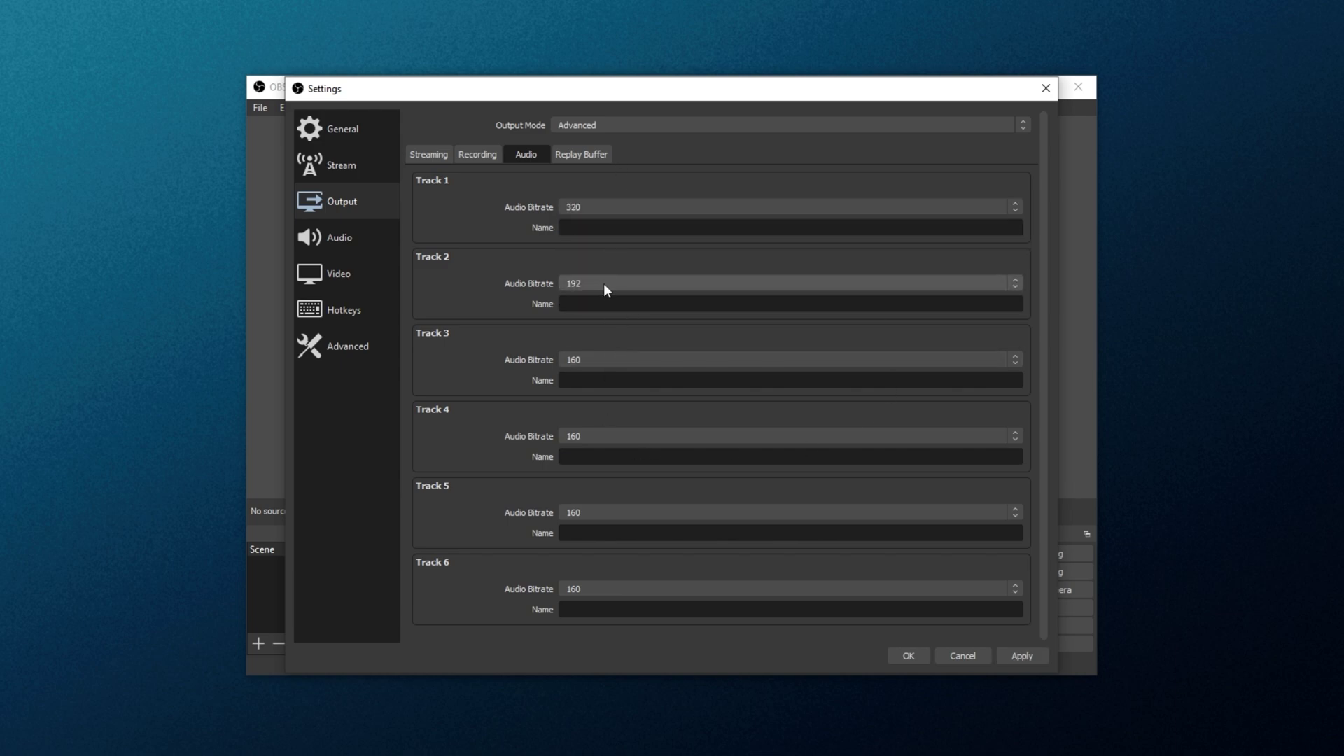
pyautogui.scroll(-5, 610, 359)
pyautogui.scroll(-5, 616, 435)
pyautogui.scroll(-5, 618, 513)
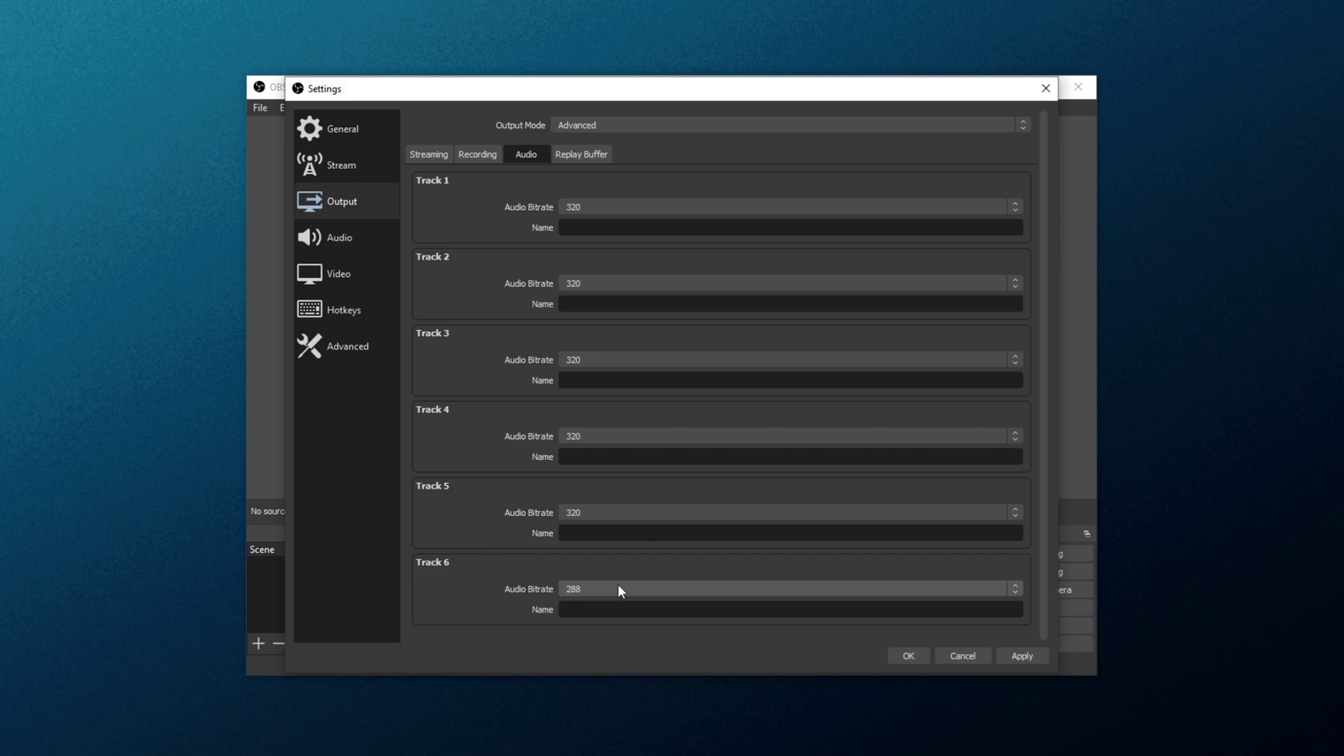
pyautogui.scroll(-5, 617, 589)
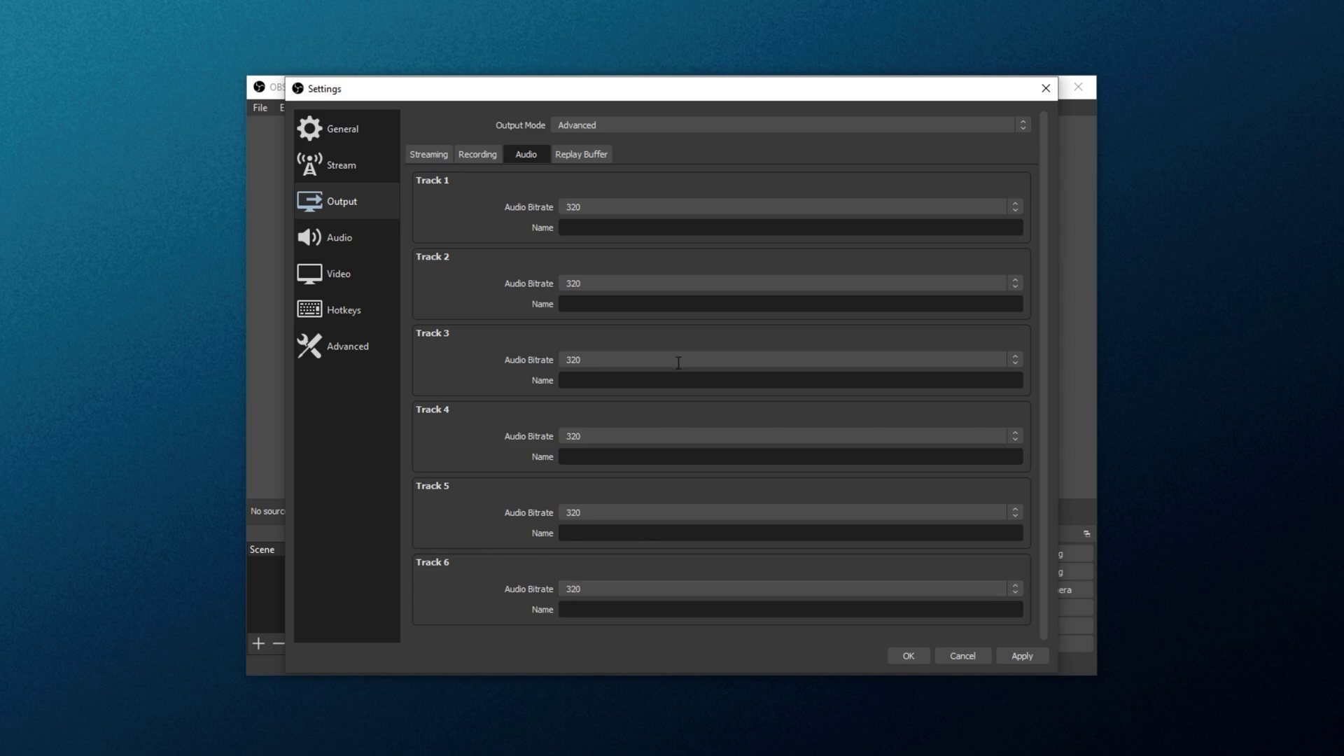
pyautogui.click(630, 208)
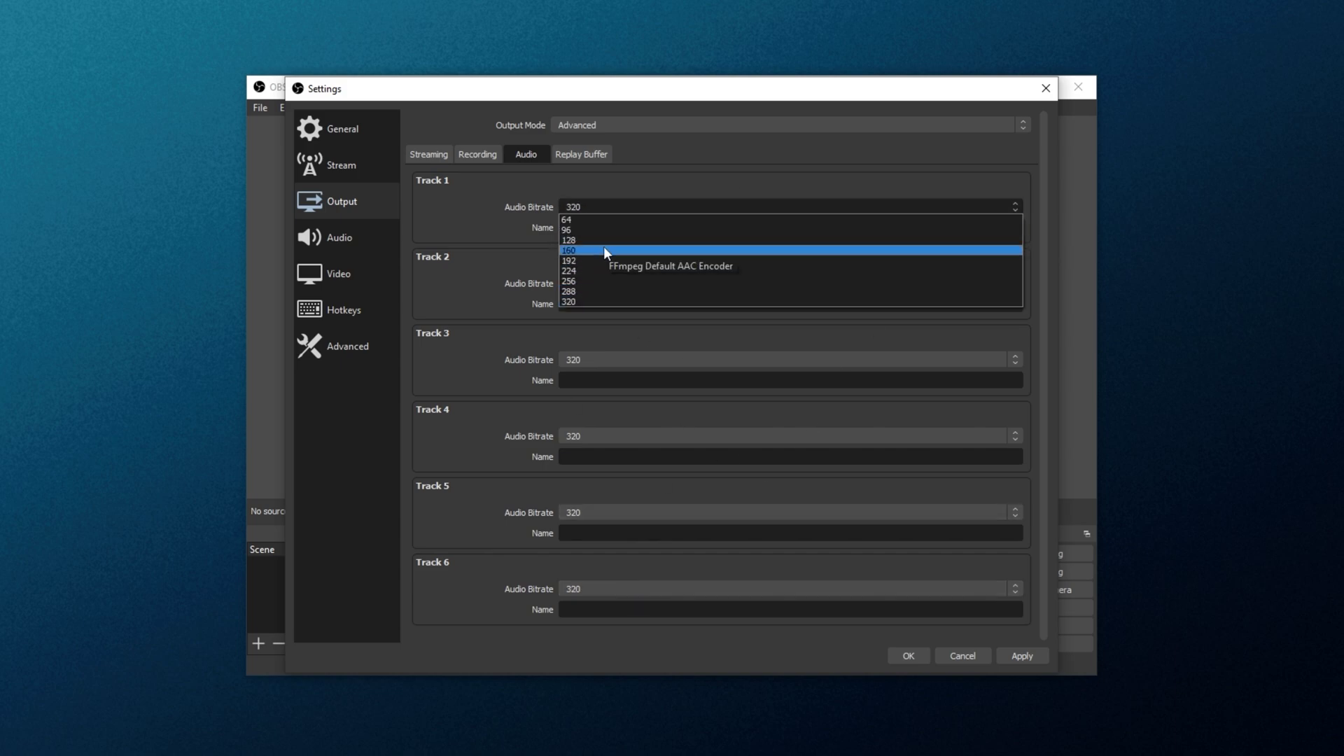
pyautogui.click(603, 301)
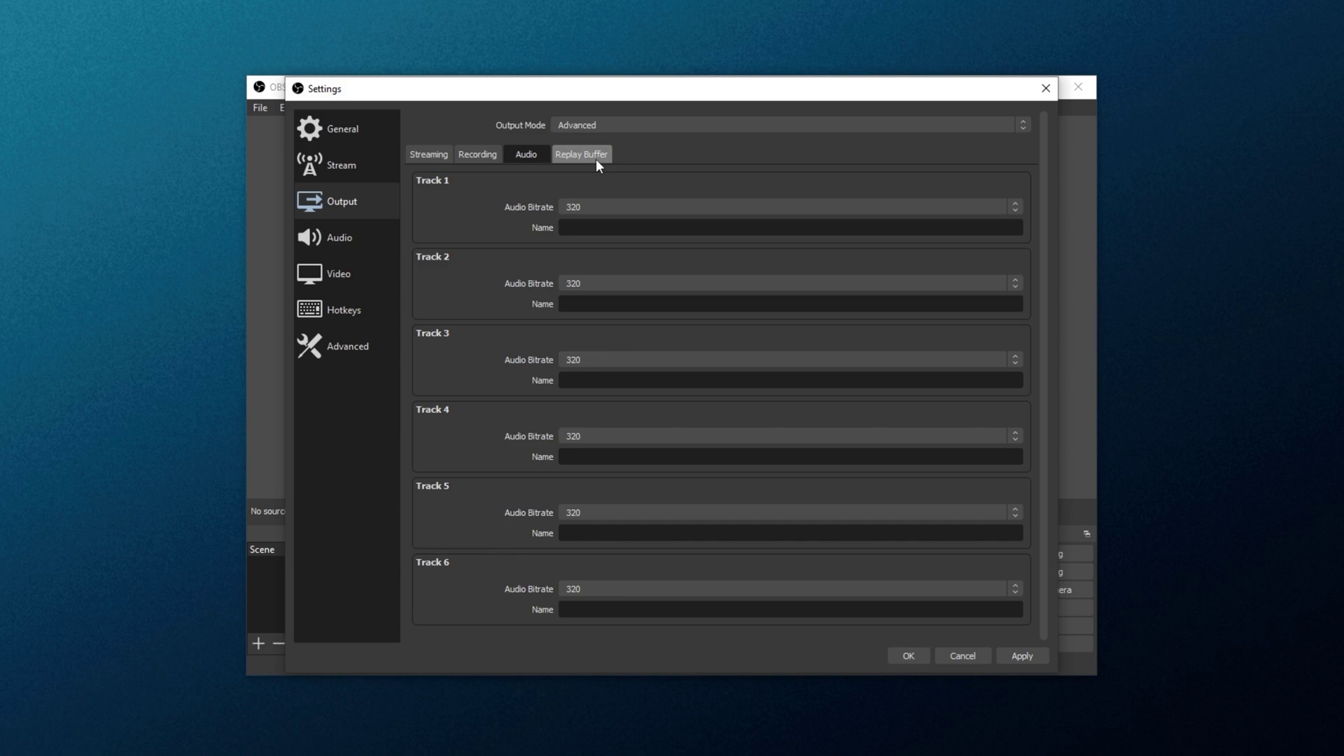
pyautogui.click(594, 156)
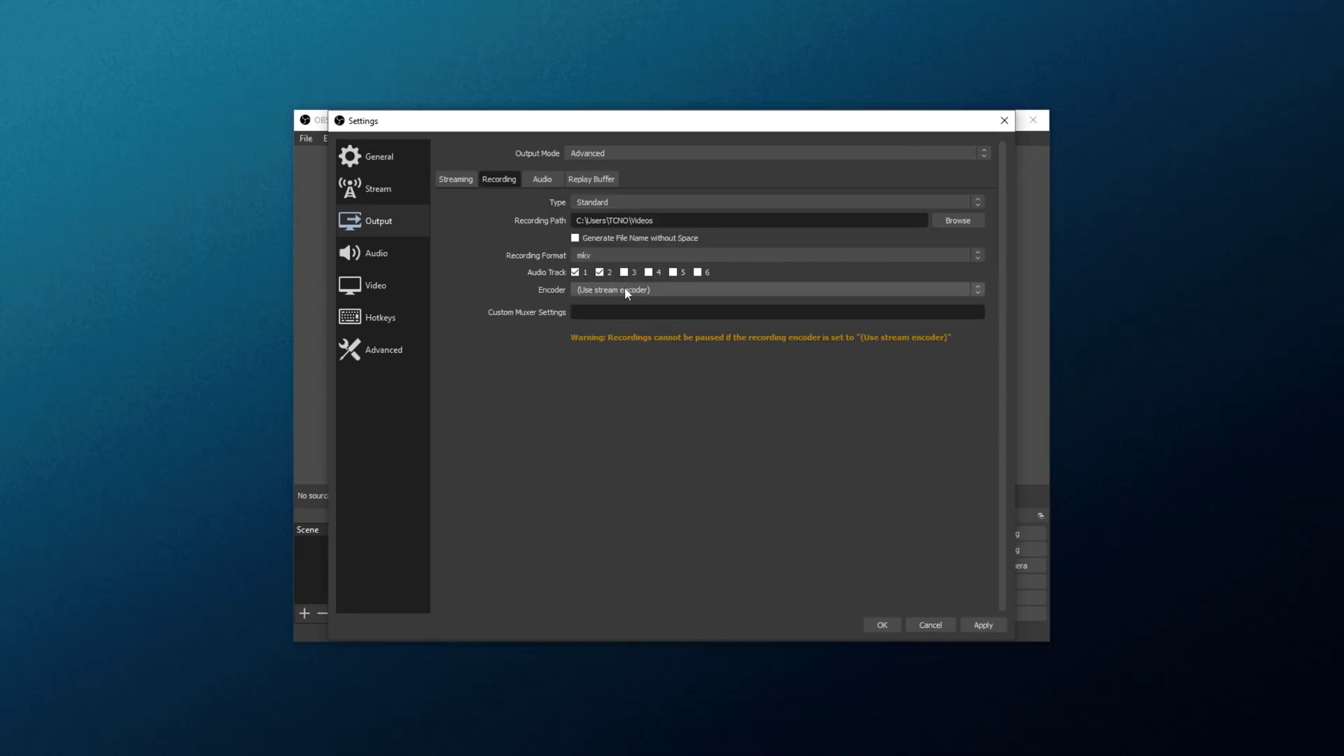
# Set the recording encoder to NVIDIA NVENC H.264 (new) with CQP rate control at CQ level 20.
pyautogui.click(628, 291)
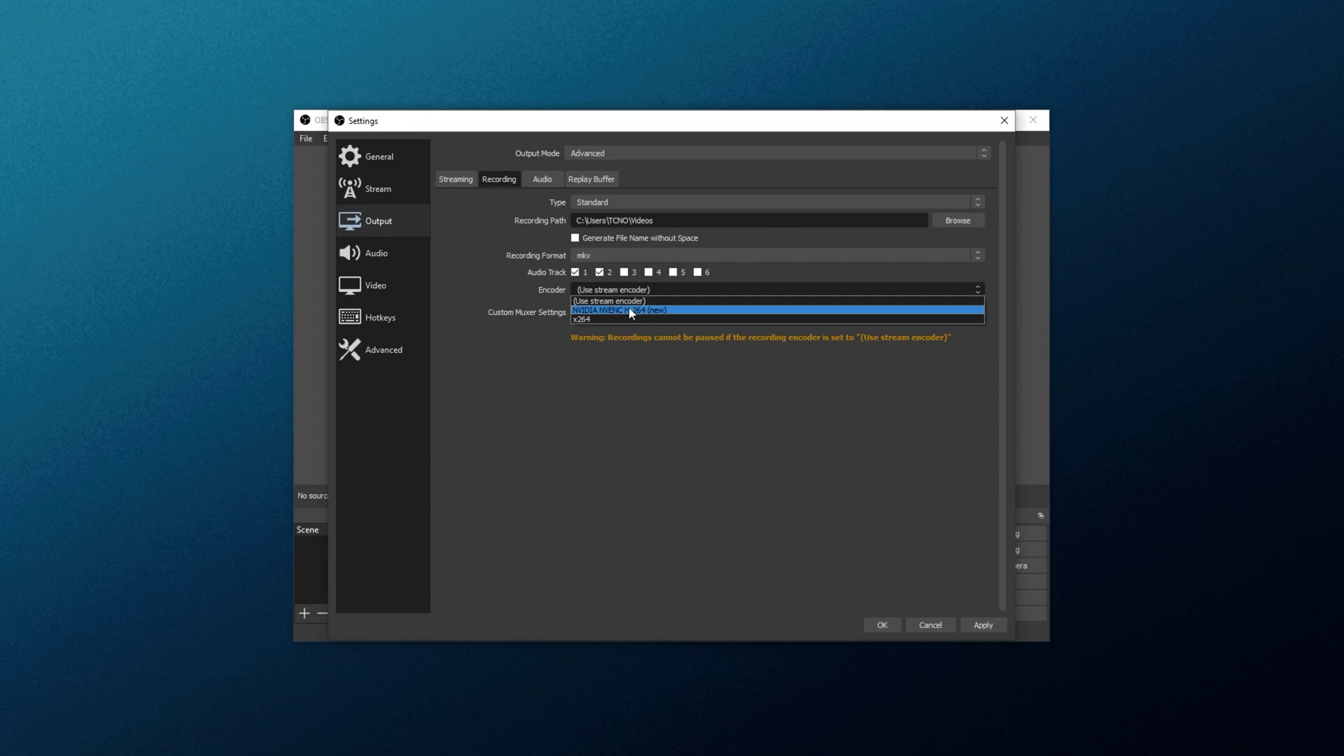
pyautogui.click(632, 311)
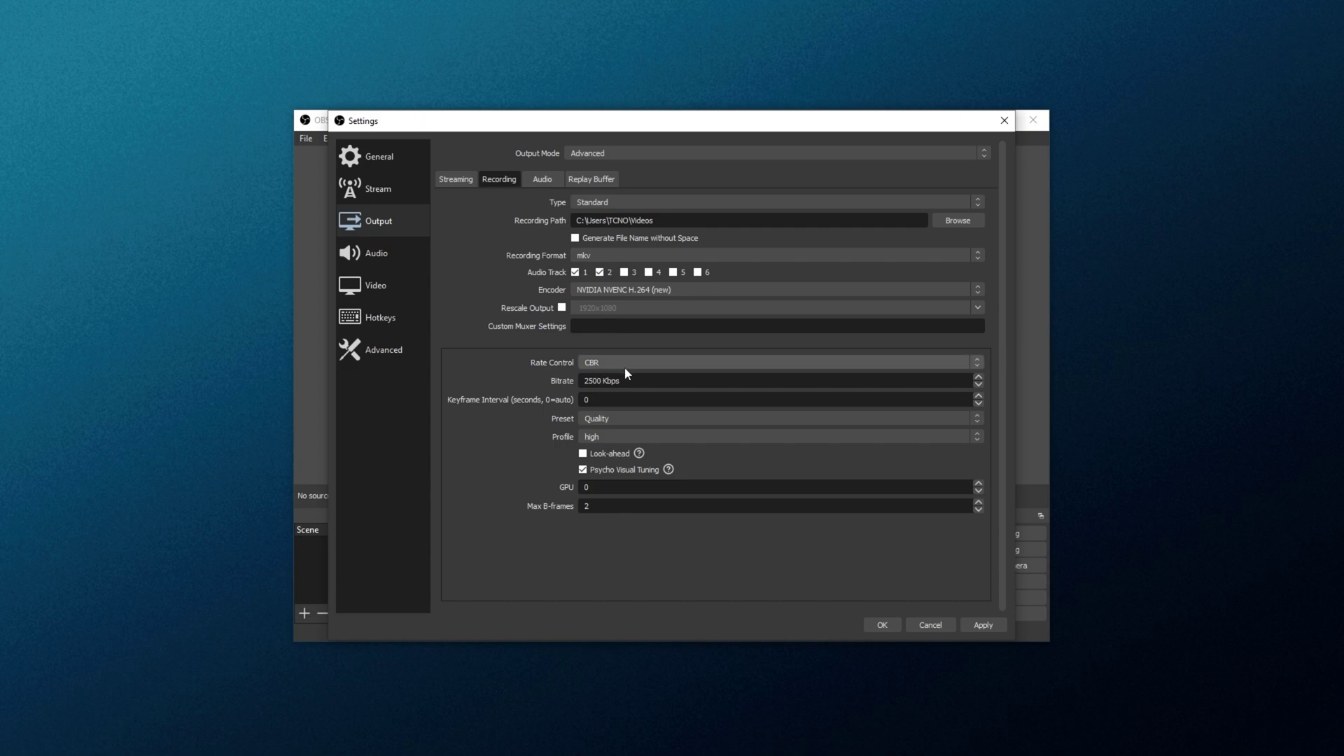
pyautogui.moveTo(620, 381); pyautogui.dragTo(584, 380)
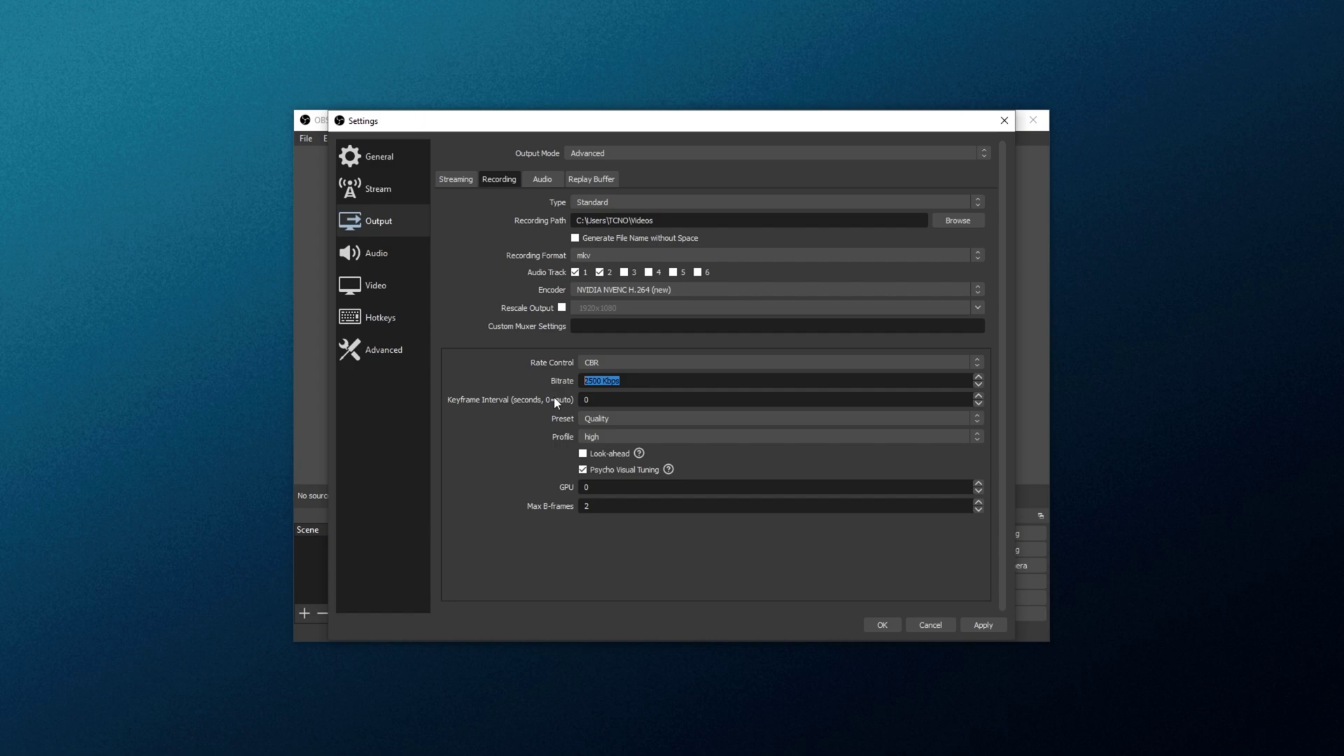
pyautogui.click(615, 356)
pyautogui.click(613, 386)
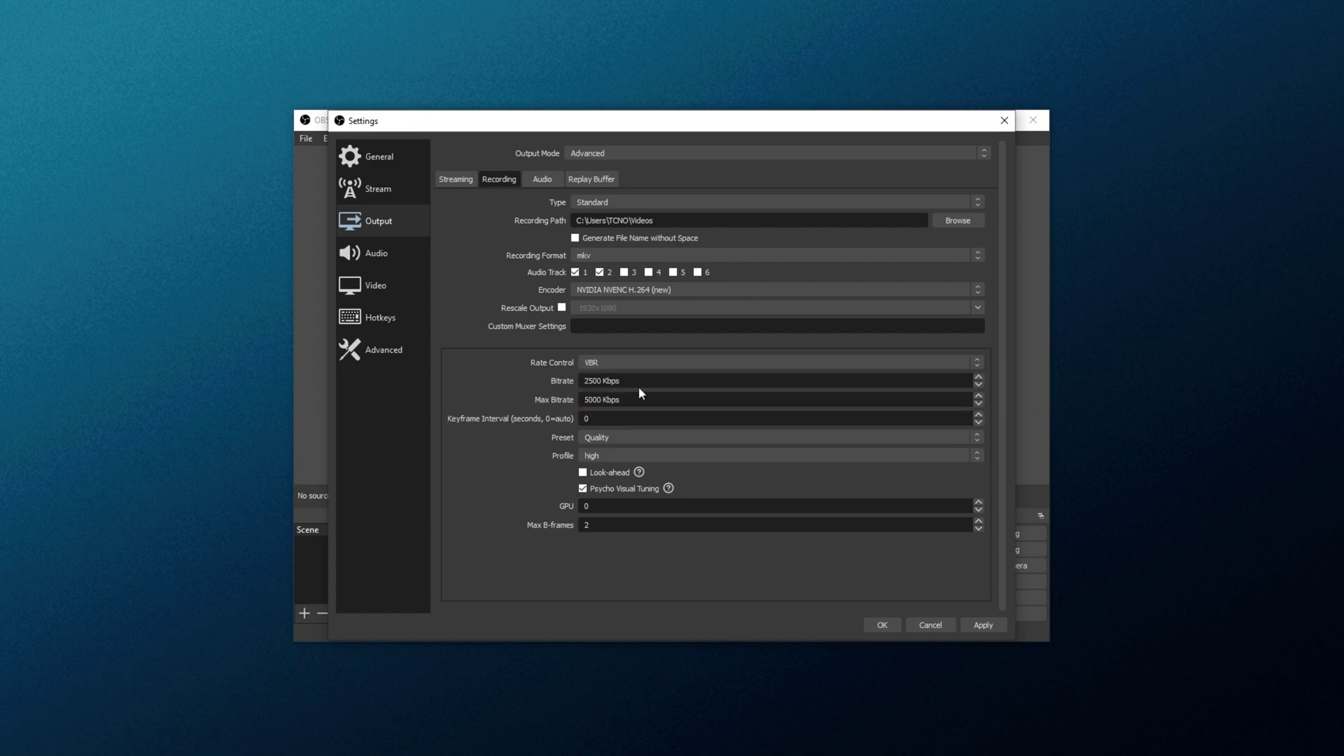
pyautogui.moveTo(637, 384); pyautogui.dragTo(584, 399)
pyautogui.click(640, 359)
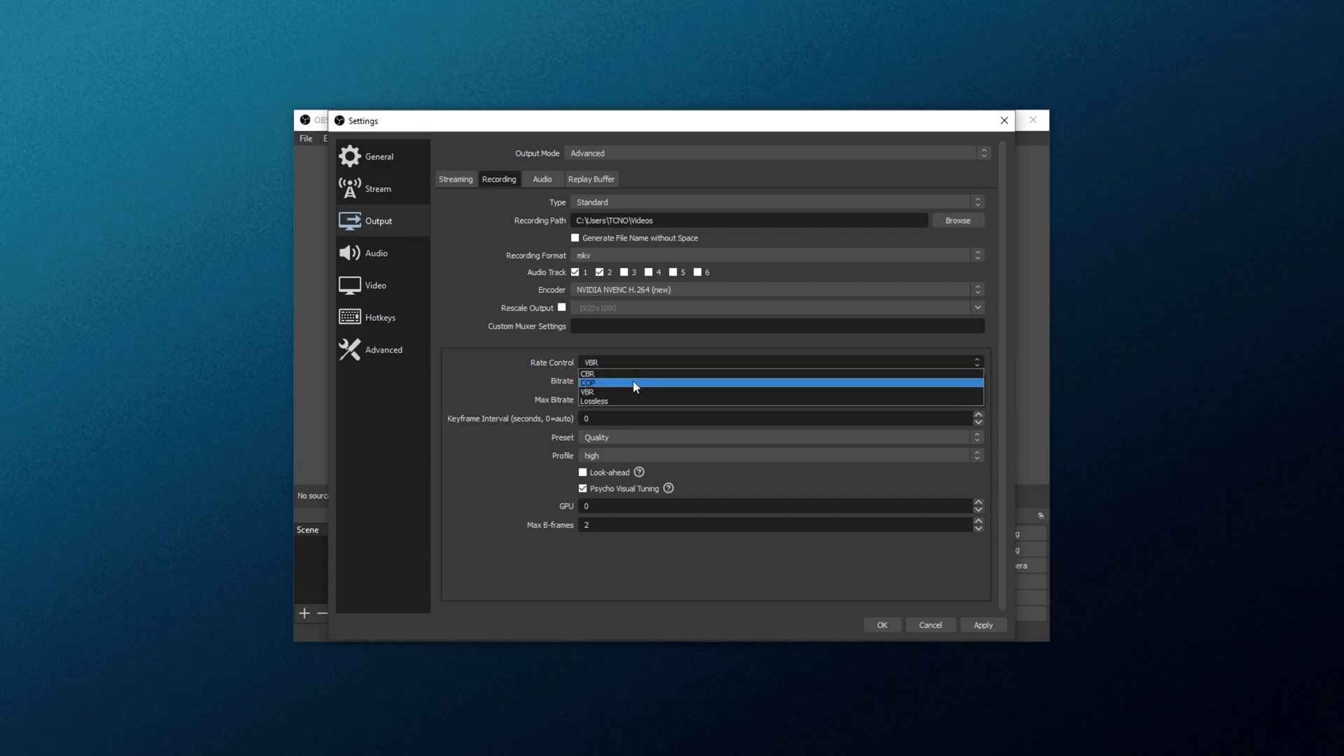
pyautogui.click(636, 383)
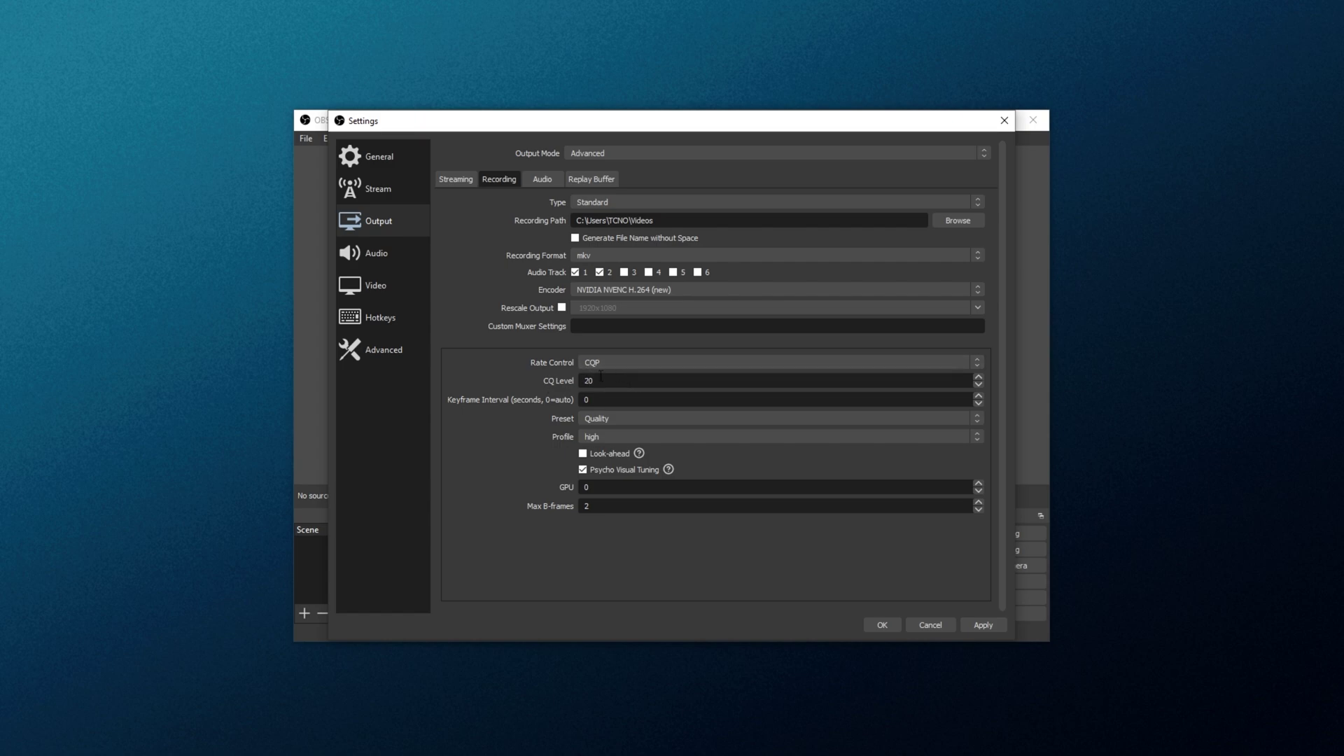
# Change the NVENC CQ Level from 20 to 15, keep the Quality preset, and apply.
pyautogui.moveTo(607, 380); pyautogui.dragTo(538, 389)
pyautogui.click(619, 382)
pyautogui.hotkey('ctrl', 'a')
pyautogui.write('15')
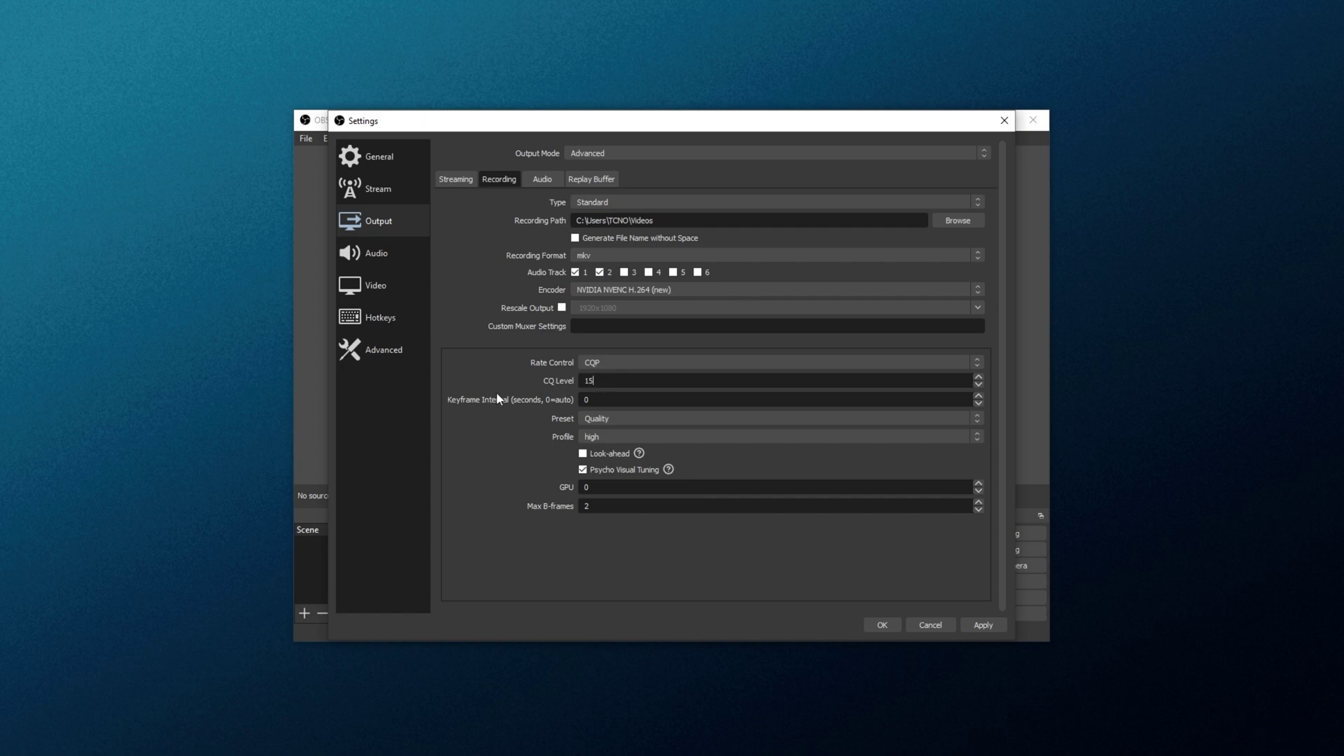
pyautogui.click(623, 418)
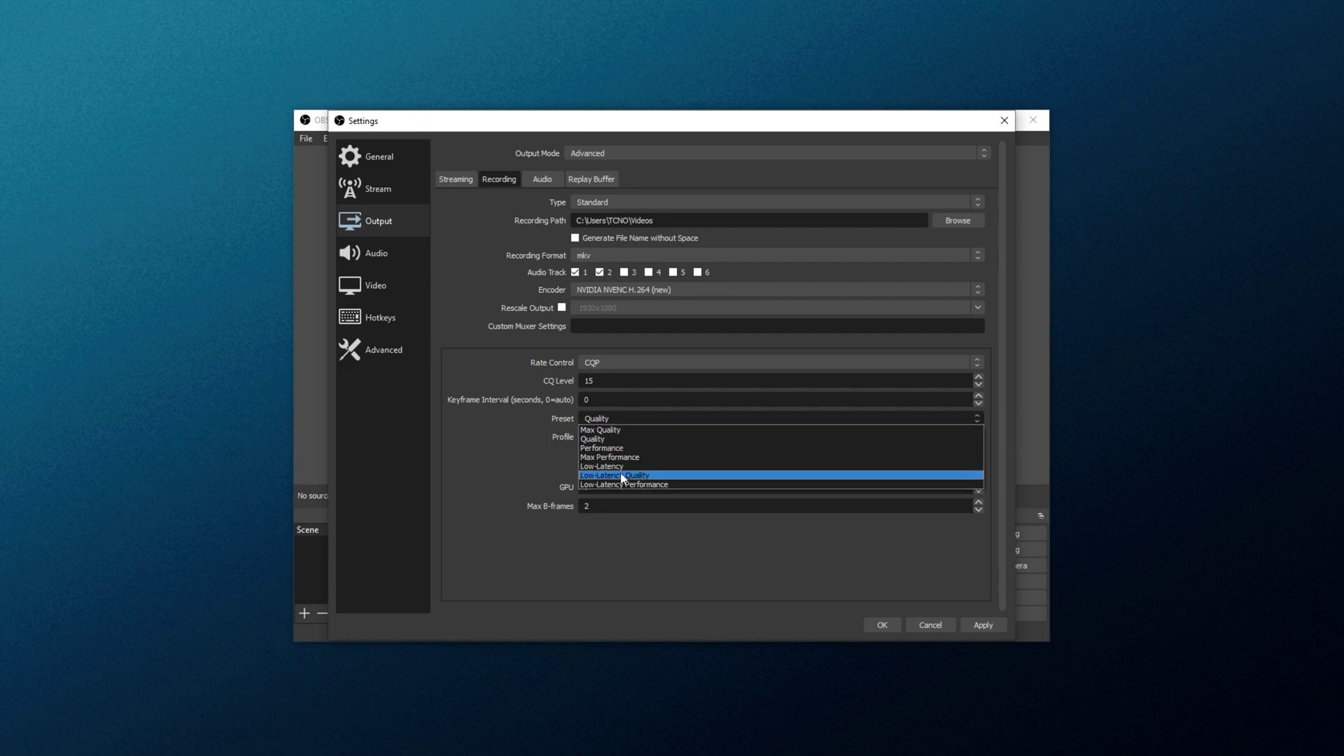
pyautogui.click(626, 418)
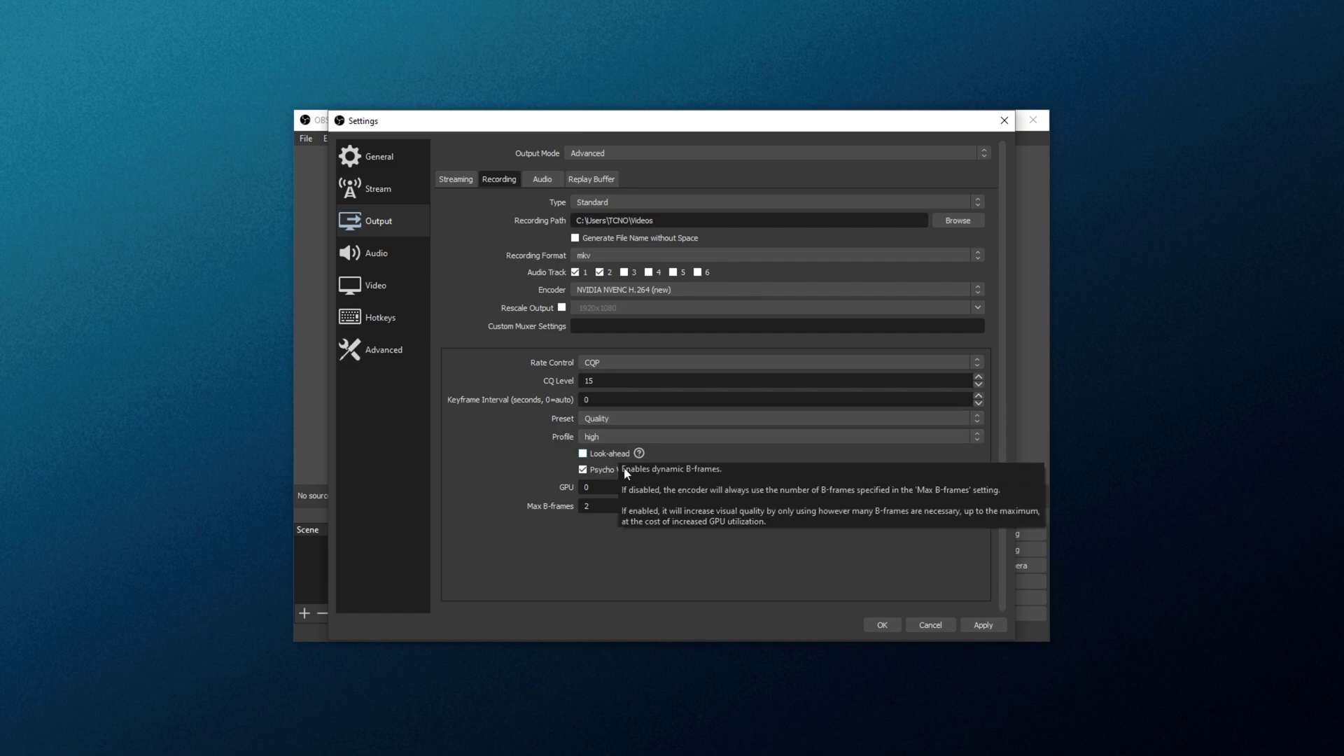
pyautogui.doubleClick(592, 488)
pyautogui.doubleClick(600, 506)
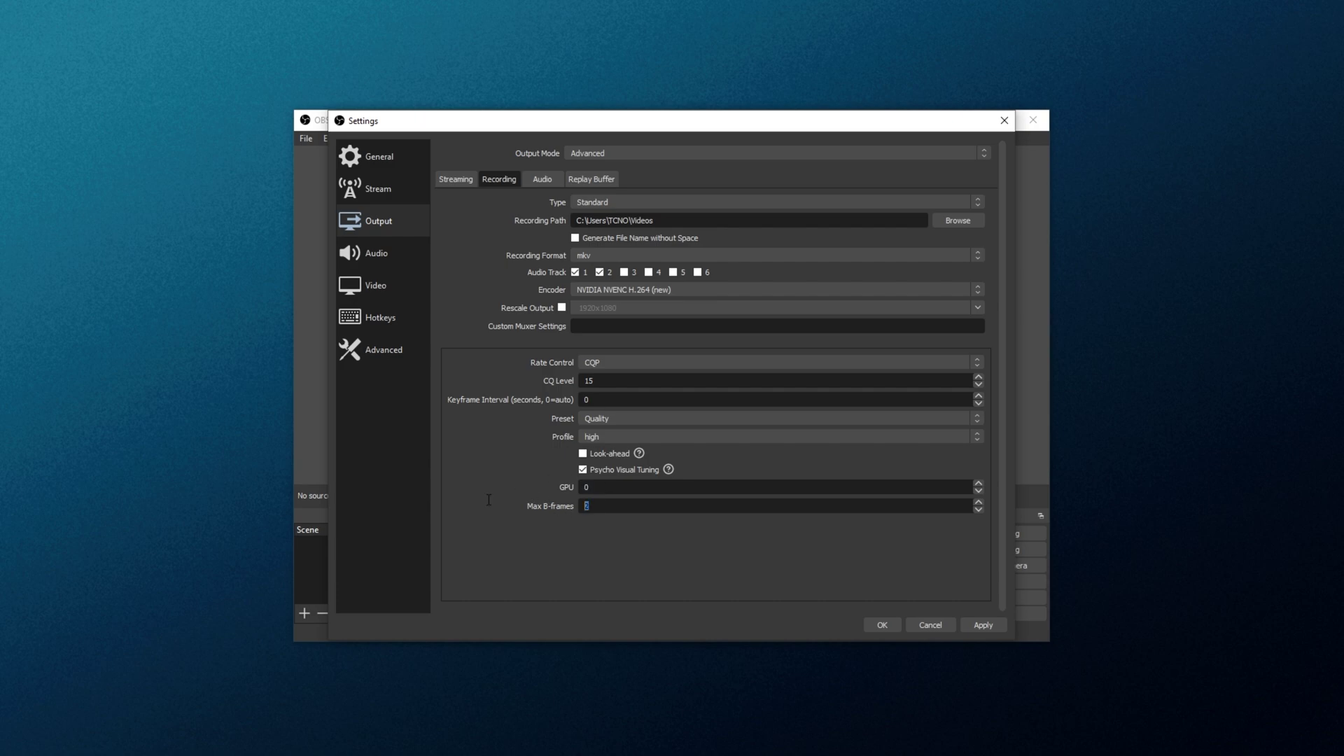
pyautogui.click(984, 625)
# Switch the recording encoder to x264 using CRF rate control at 20 with the high profile.
pyautogui.click(686, 290)
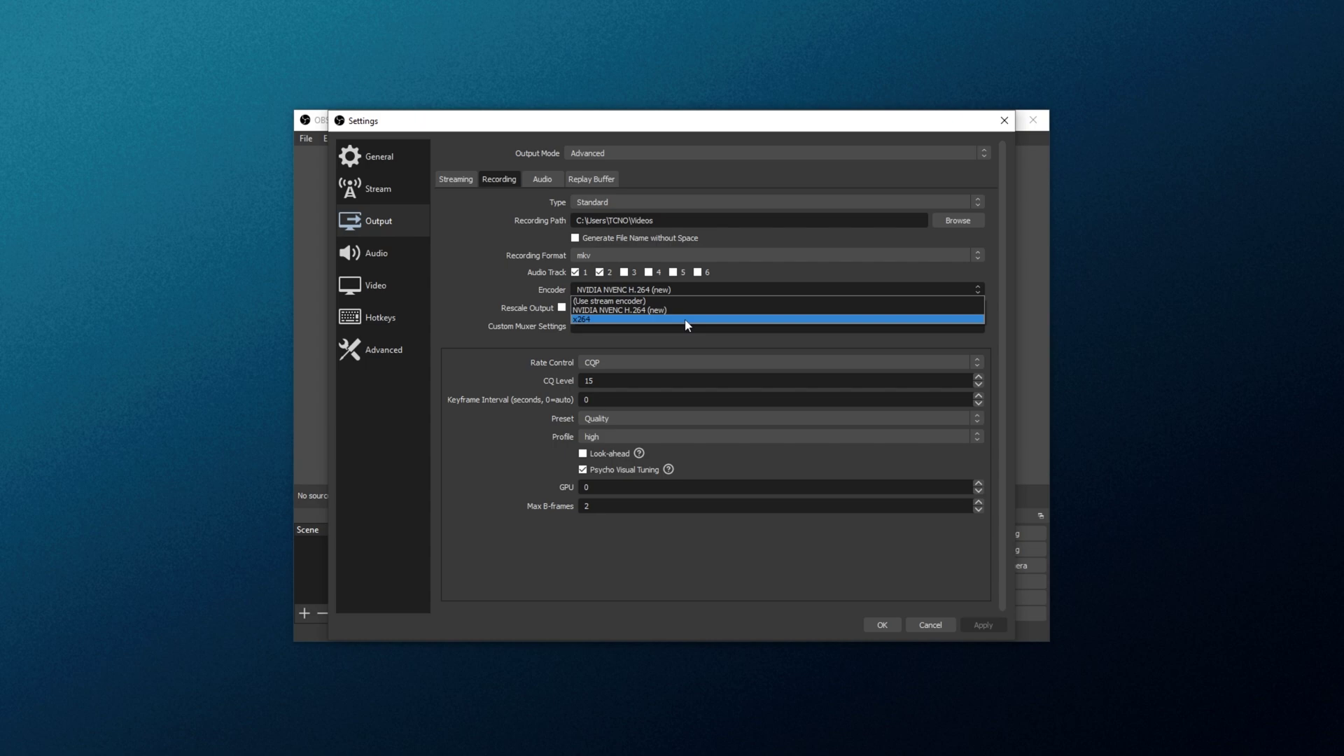
pyautogui.click(687, 320)
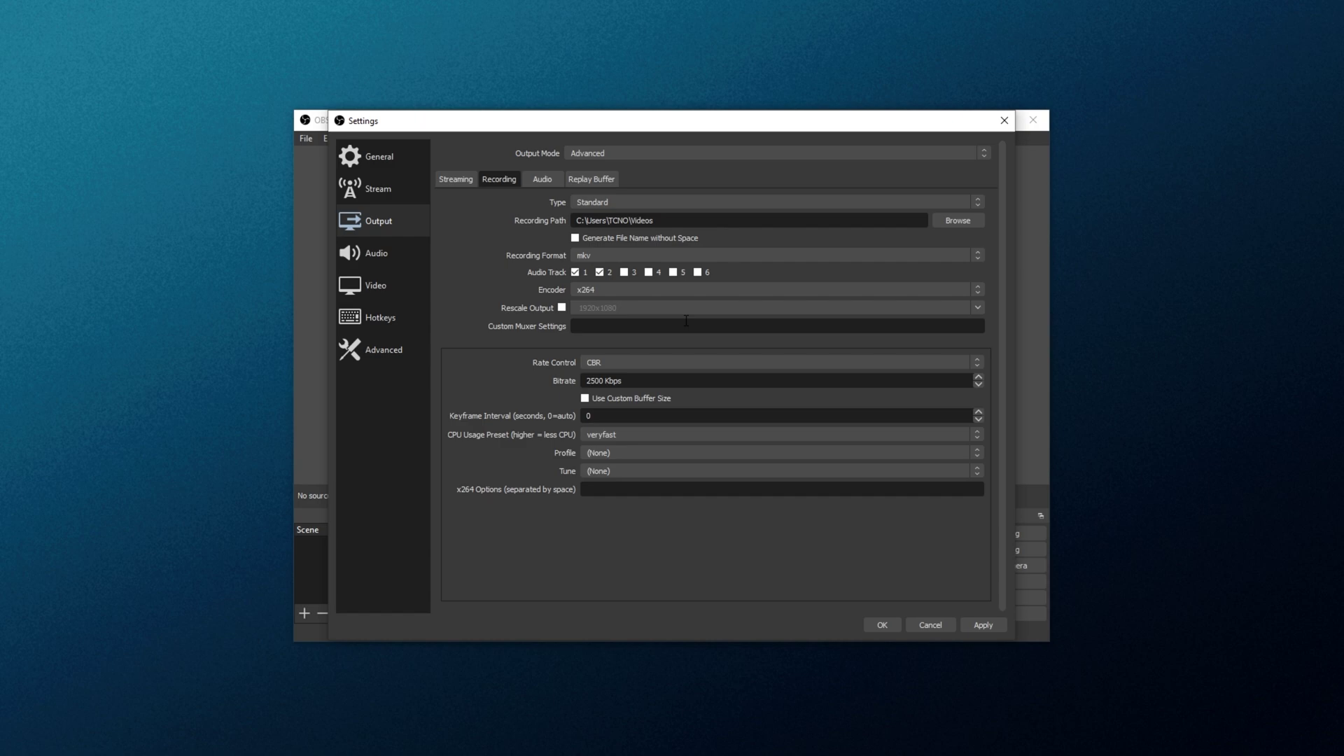
pyautogui.click(611, 363)
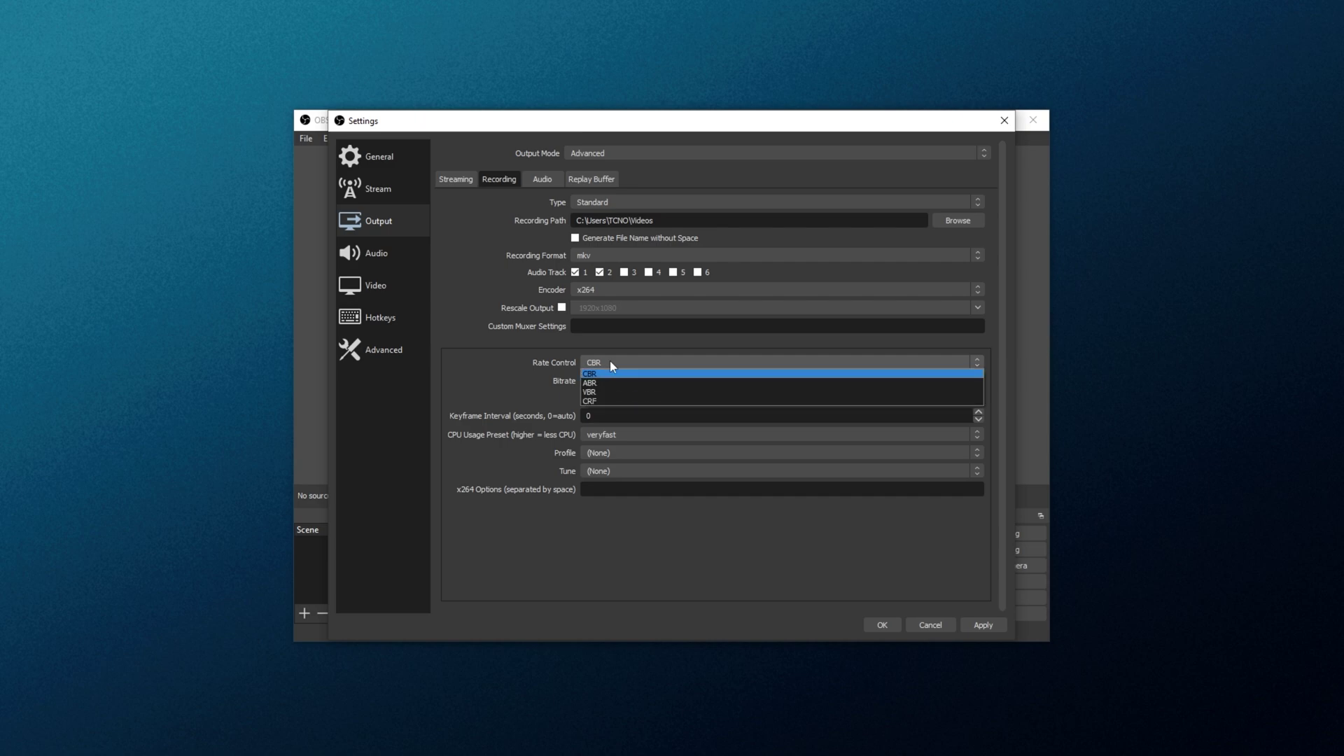
pyautogui.click(623, 405)
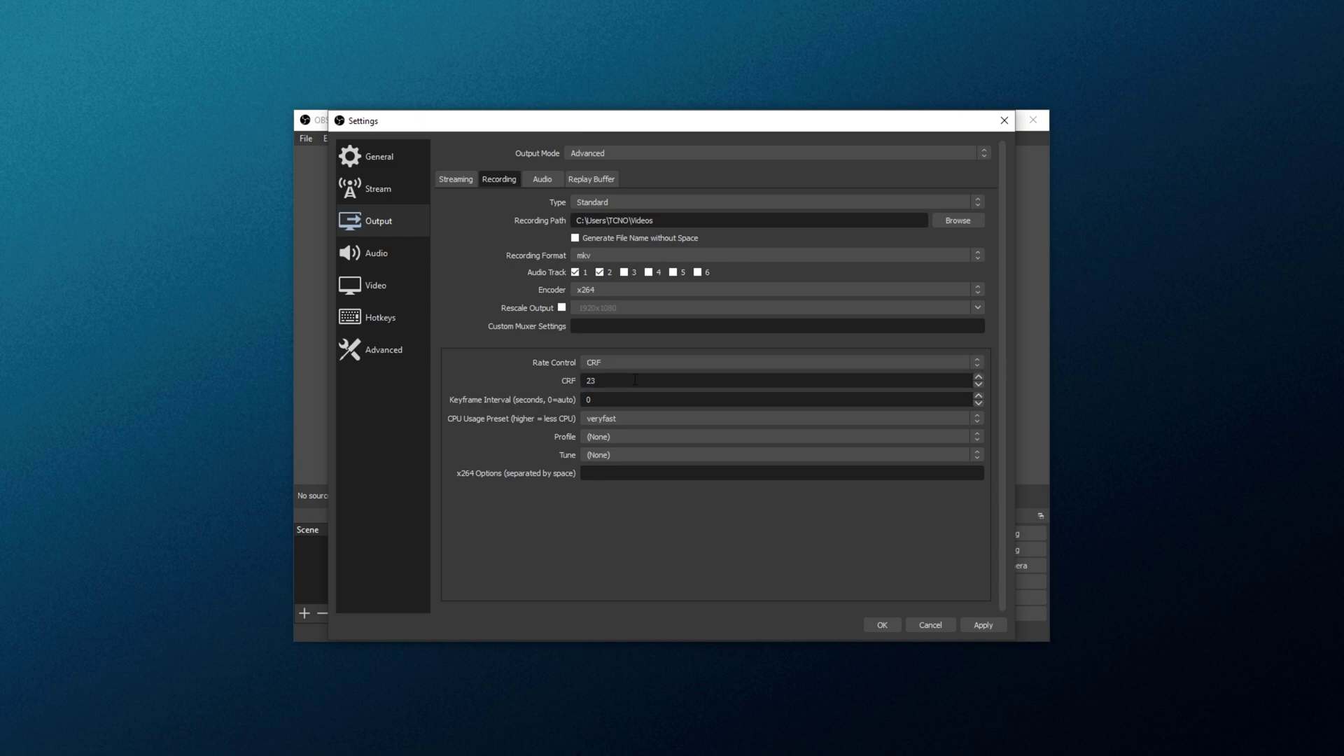
pyautogui.moveTo(635, 379); pyautogui.dragTo(520, 378)
pyautogui.write('20')
pyautogui.press('Tab')
pyautogui.click(602, 437)
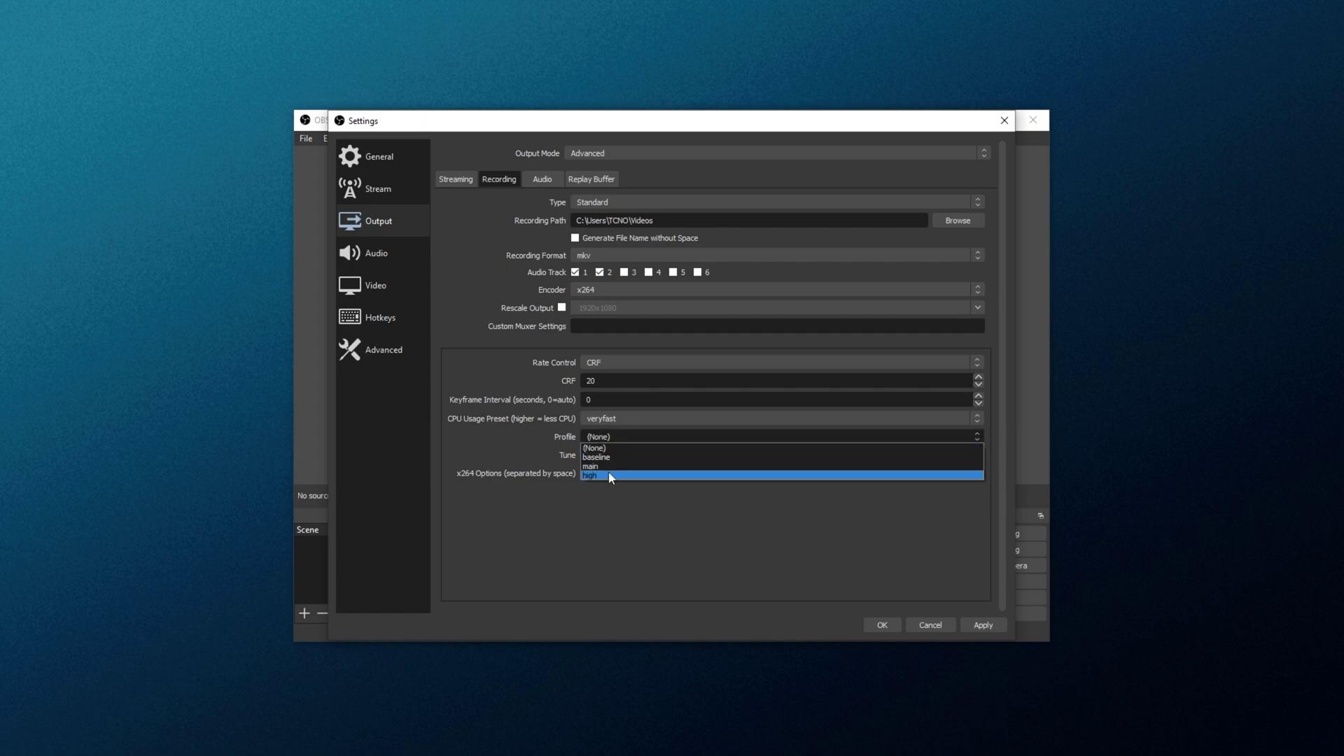
pyautogui.click(611, 476)
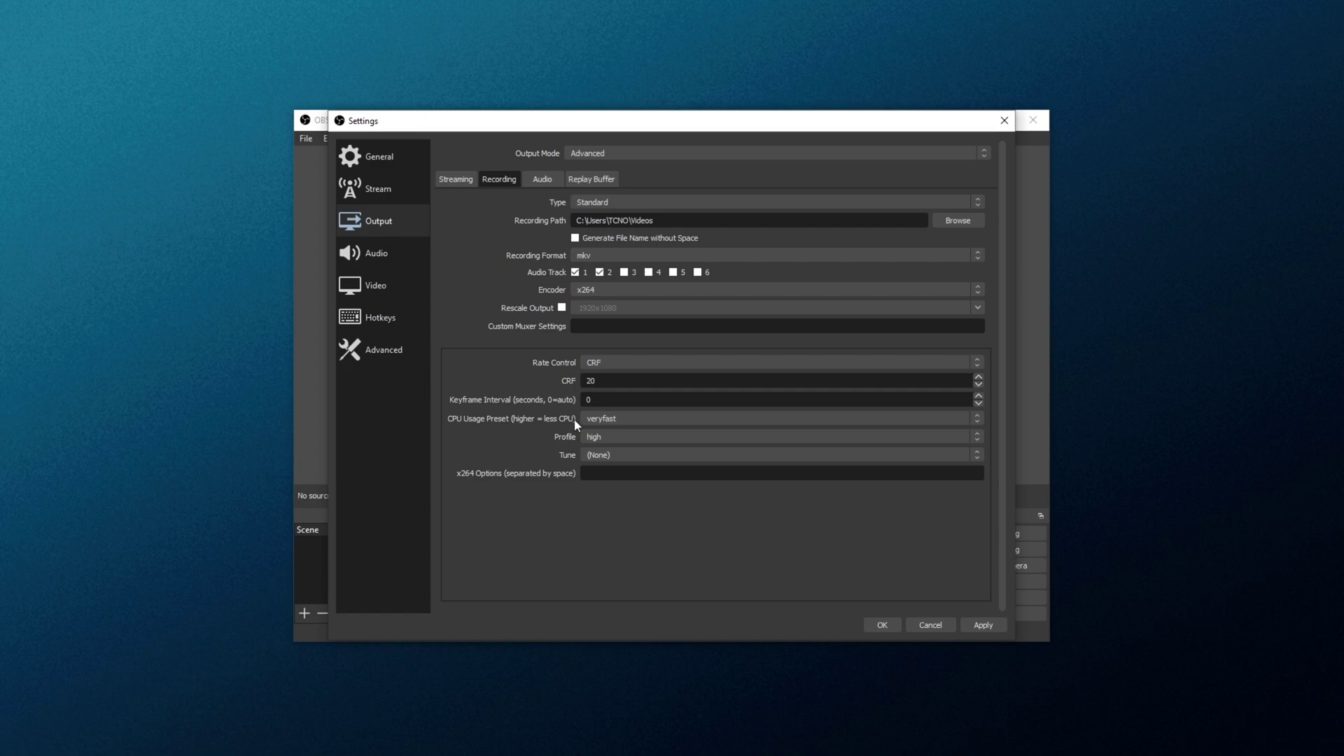
# Change the x264 CPU Usage Preset from veryfast to faster.
pyautogui.click(609, 418)
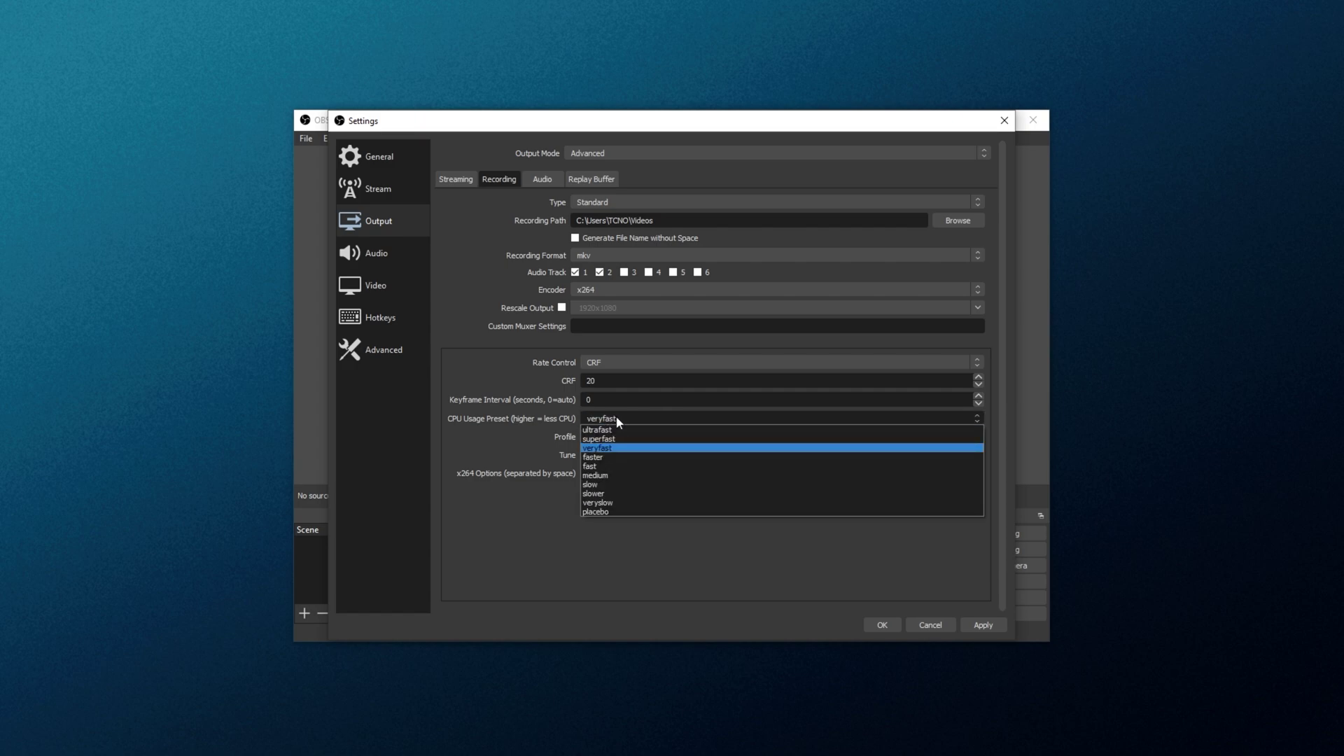
pyautogui.click(622, 458)
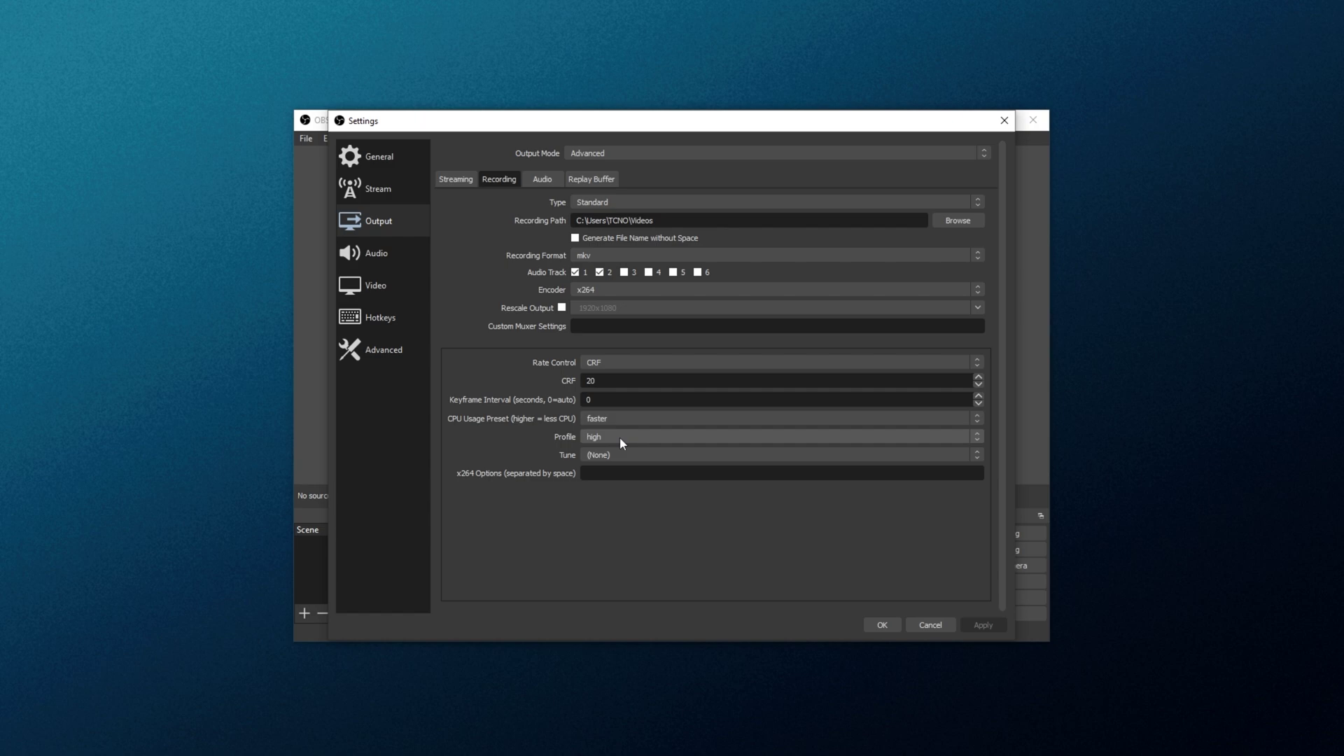
pyautogui.click(645, 417)
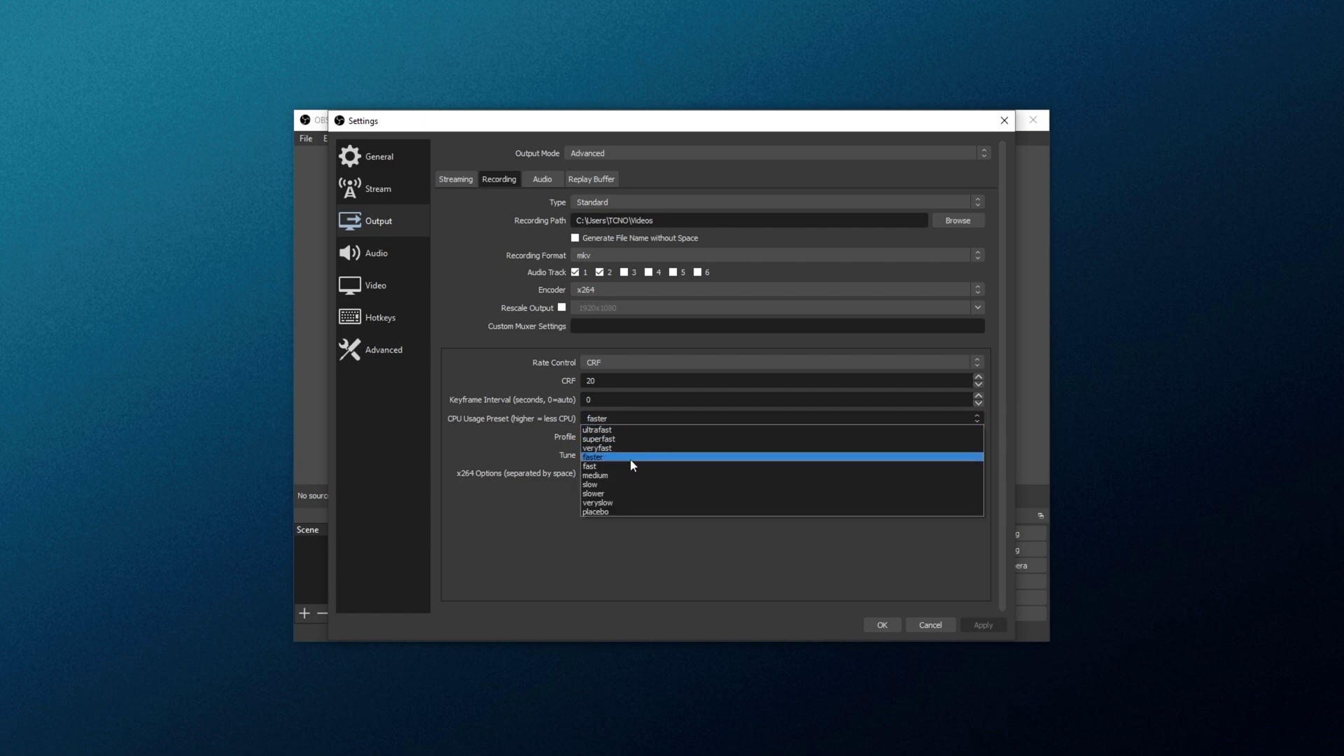
# Switch recording back to NVIDIA NVENC H.264 (new) at CQ Level 20, apply, and close Settings.
pyautogui.click(633, 420)
pyautogui.click(608, 289)
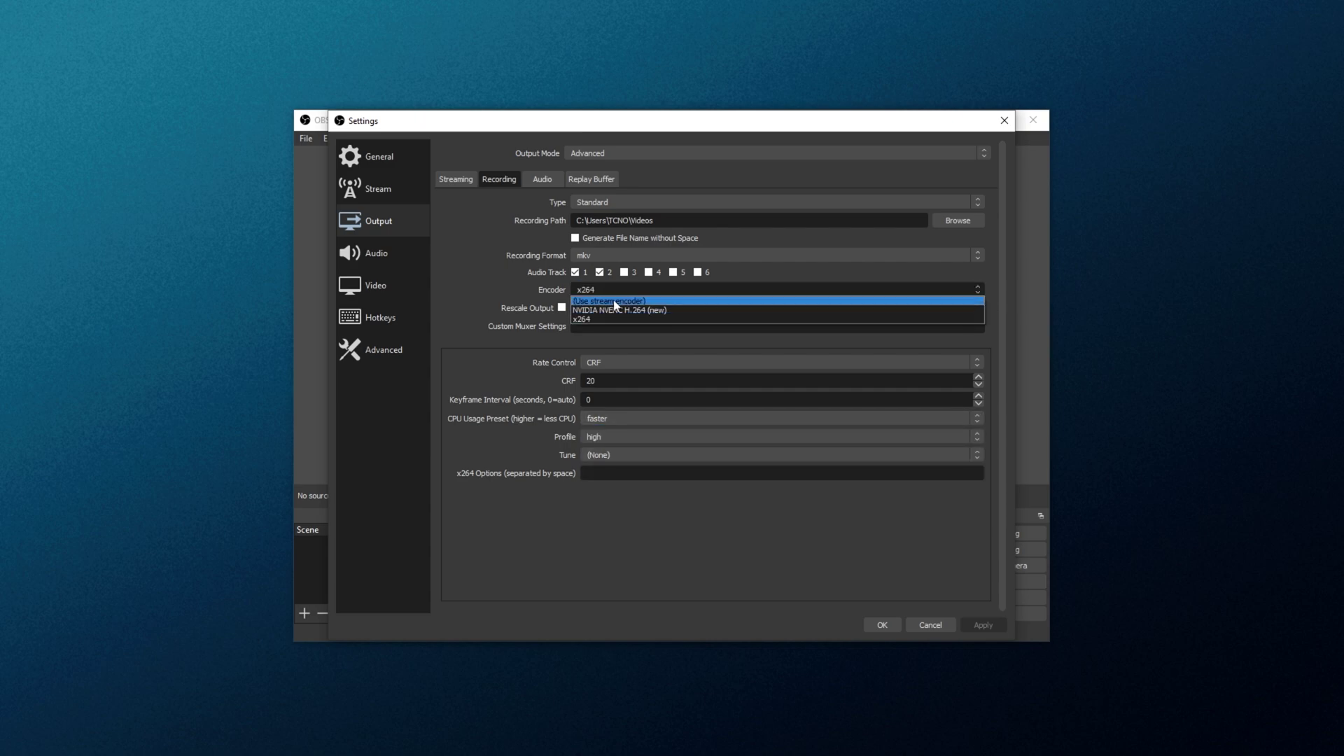
pyautogui.click(617, 309)
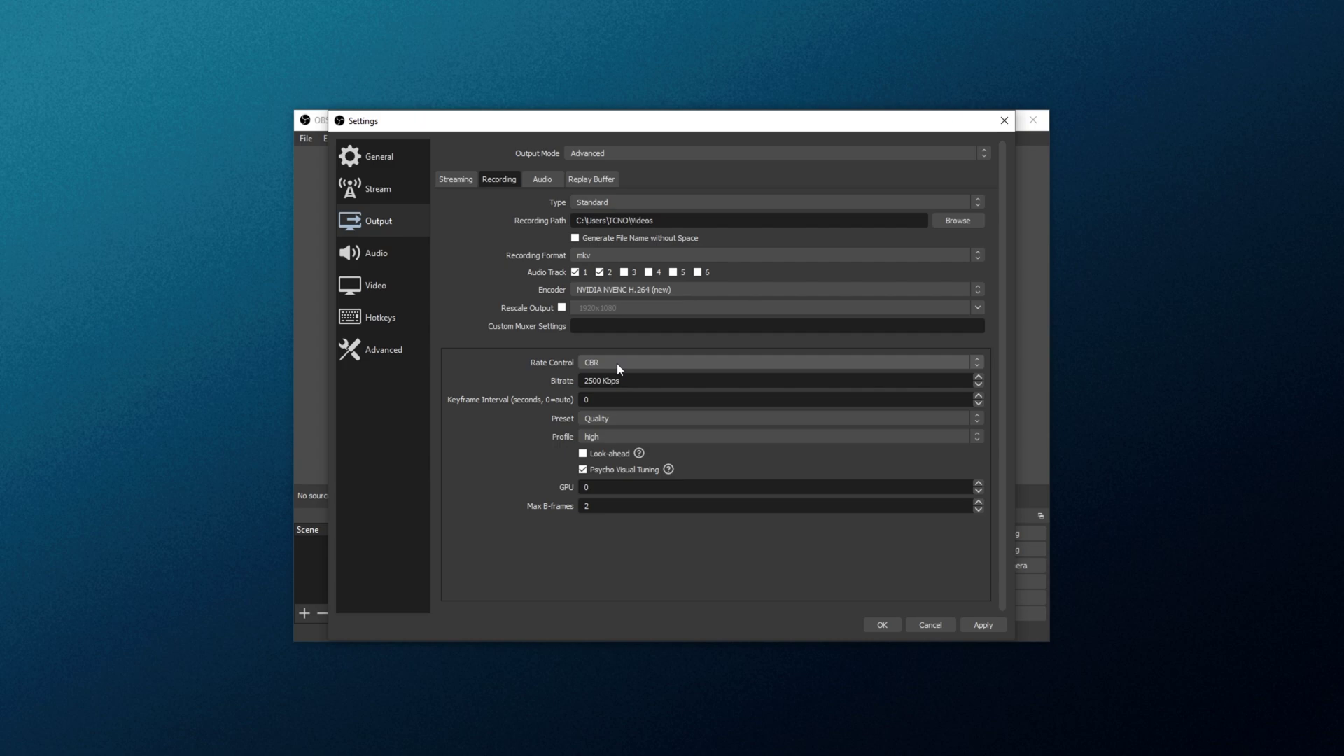
pyautogui.scroll(-1, 616, 363)
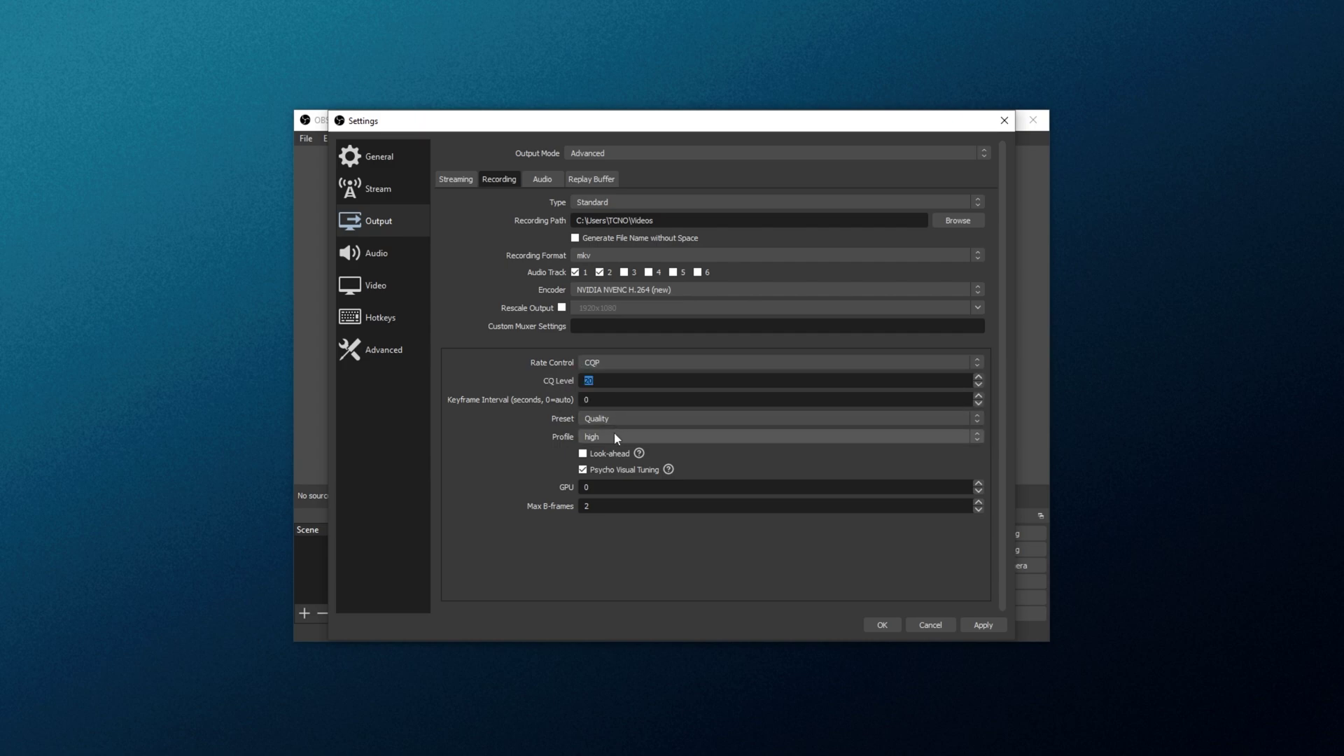
pyautogui.click(737, 542)
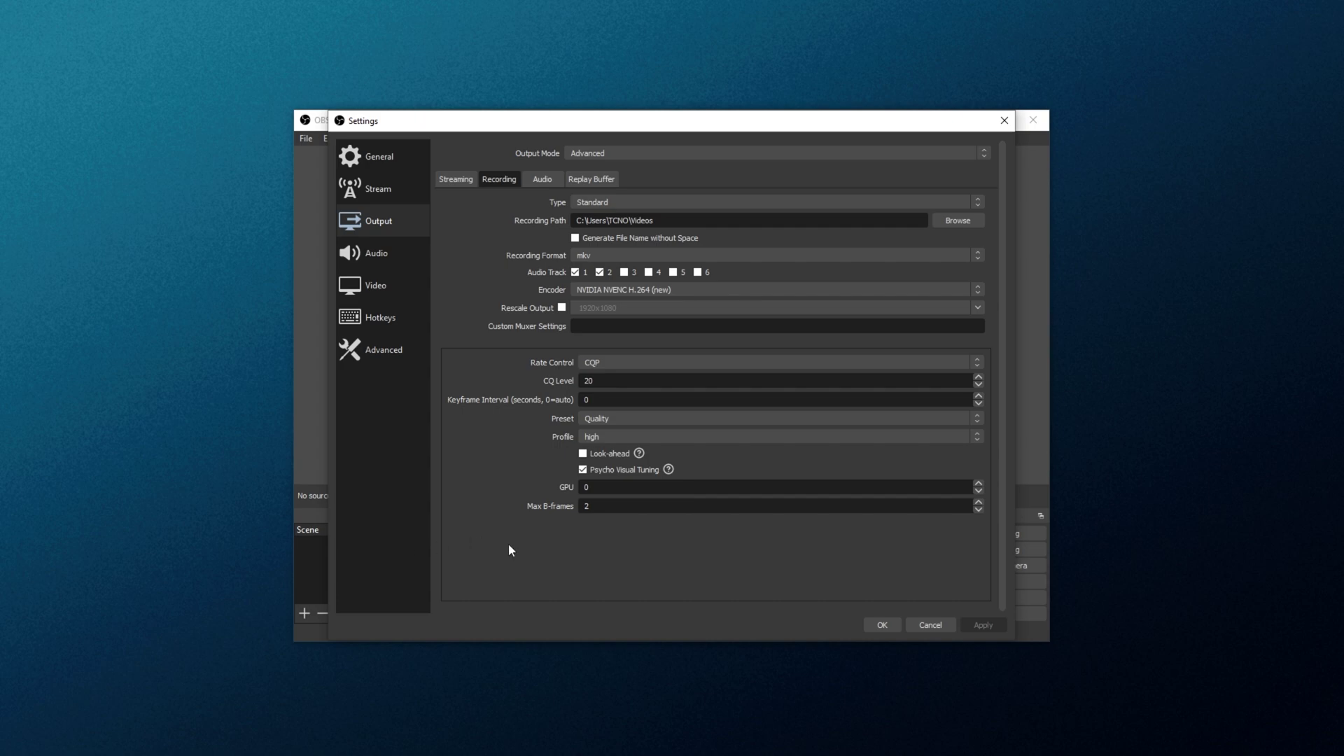
pyautogui.click(882, 625)
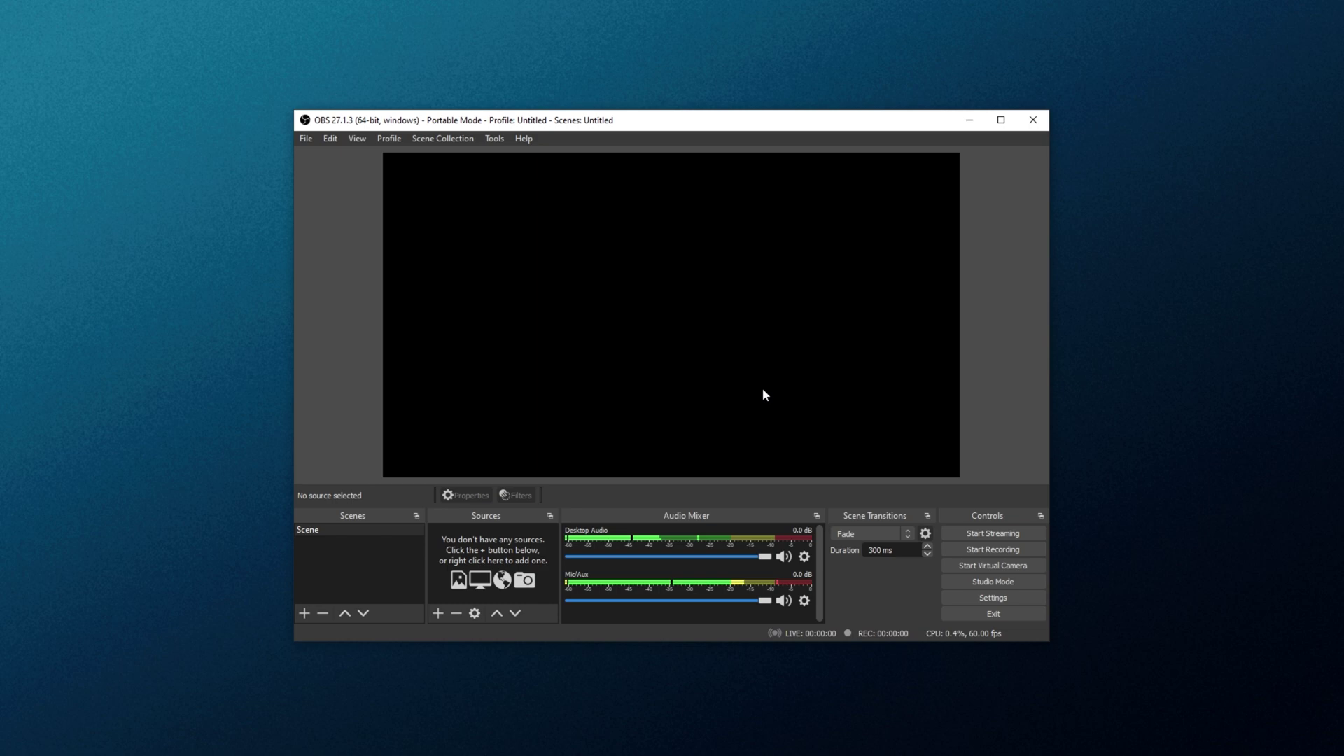
# Add a new Display Capture source from the Sources panel's Add menu.
pyautogui.rightClick(483, 537)
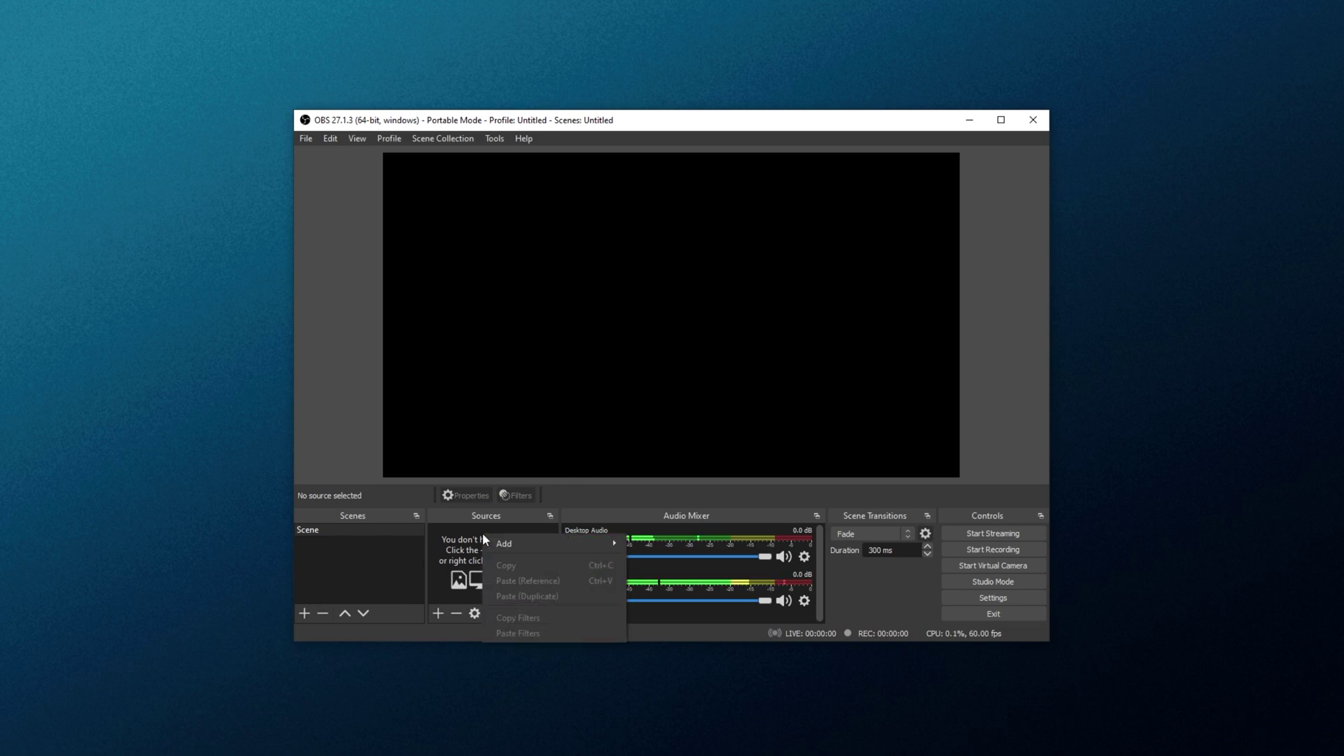
pyautogui.moveTo(548, 544)
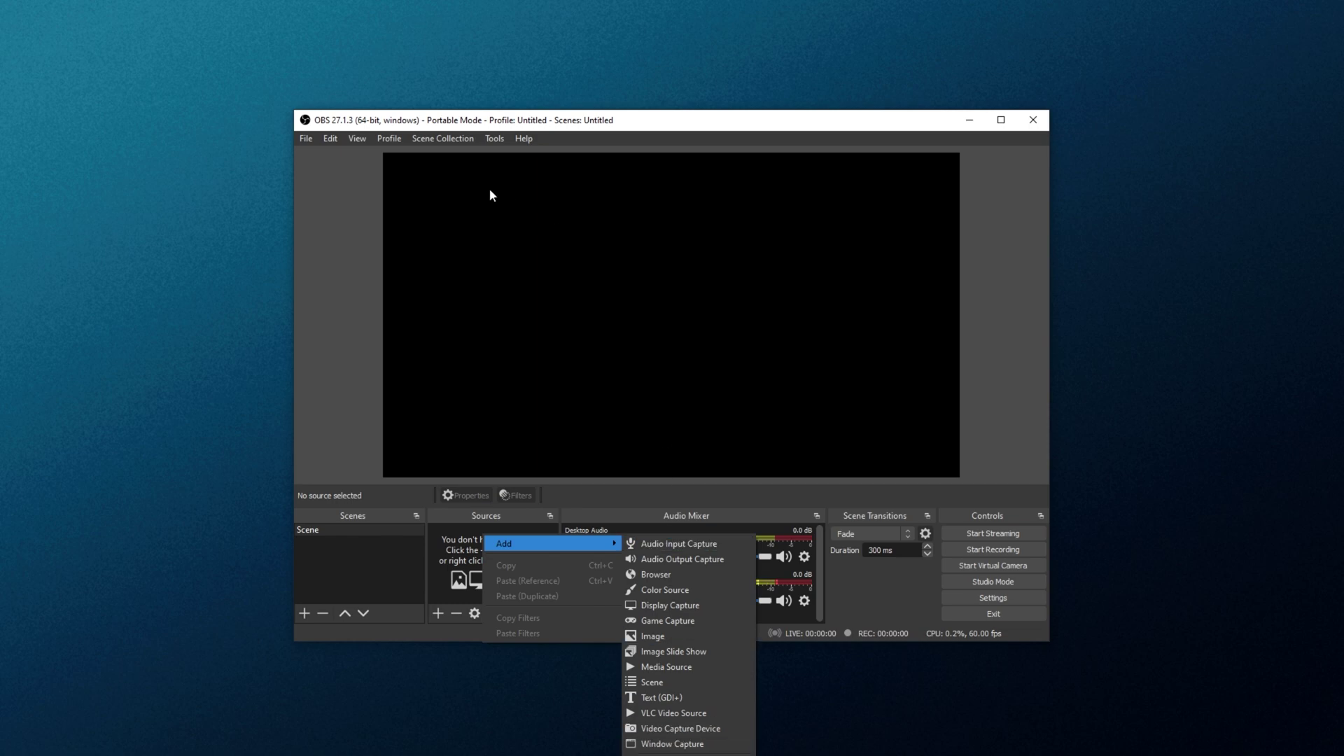
pyautogui.moveTo(602, 544)
pyautogui.click(671, 610)
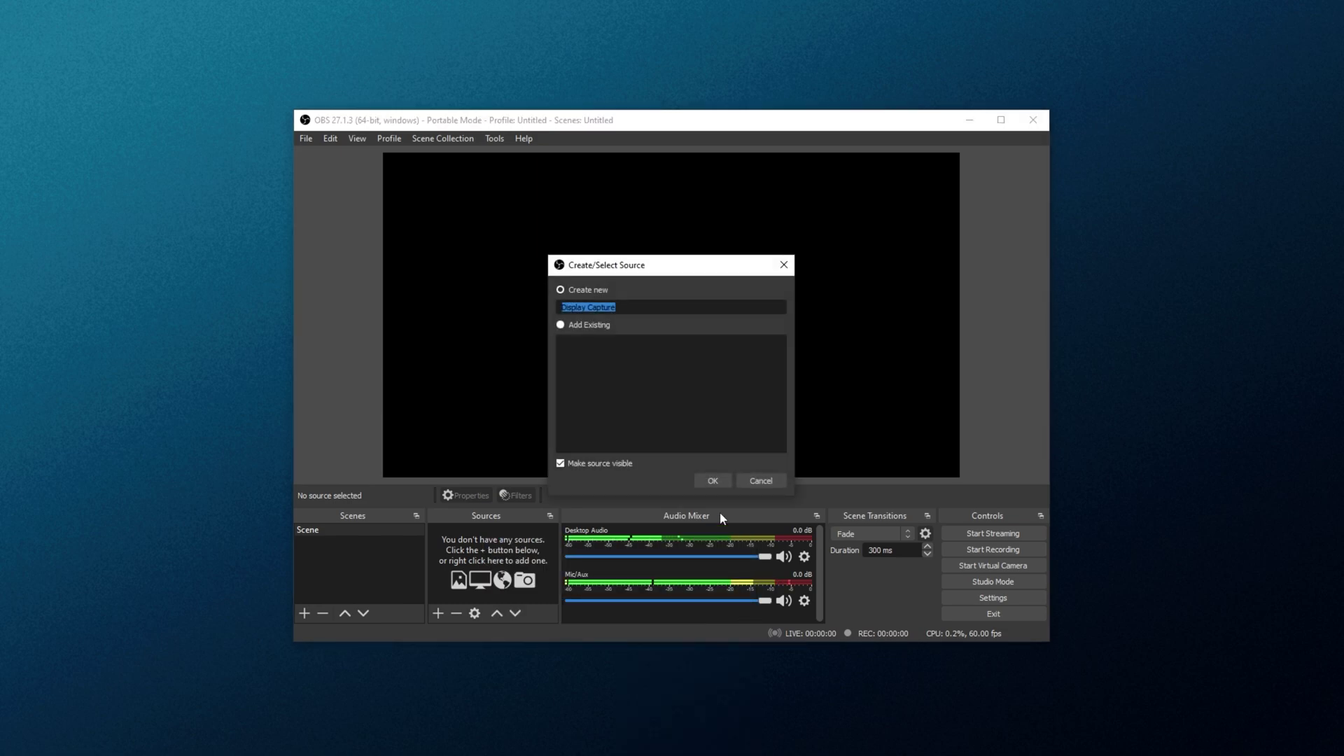
# Create the Display Capture source and reopen its Properties from the source's context menu.
pyautogui.click(712, 481)
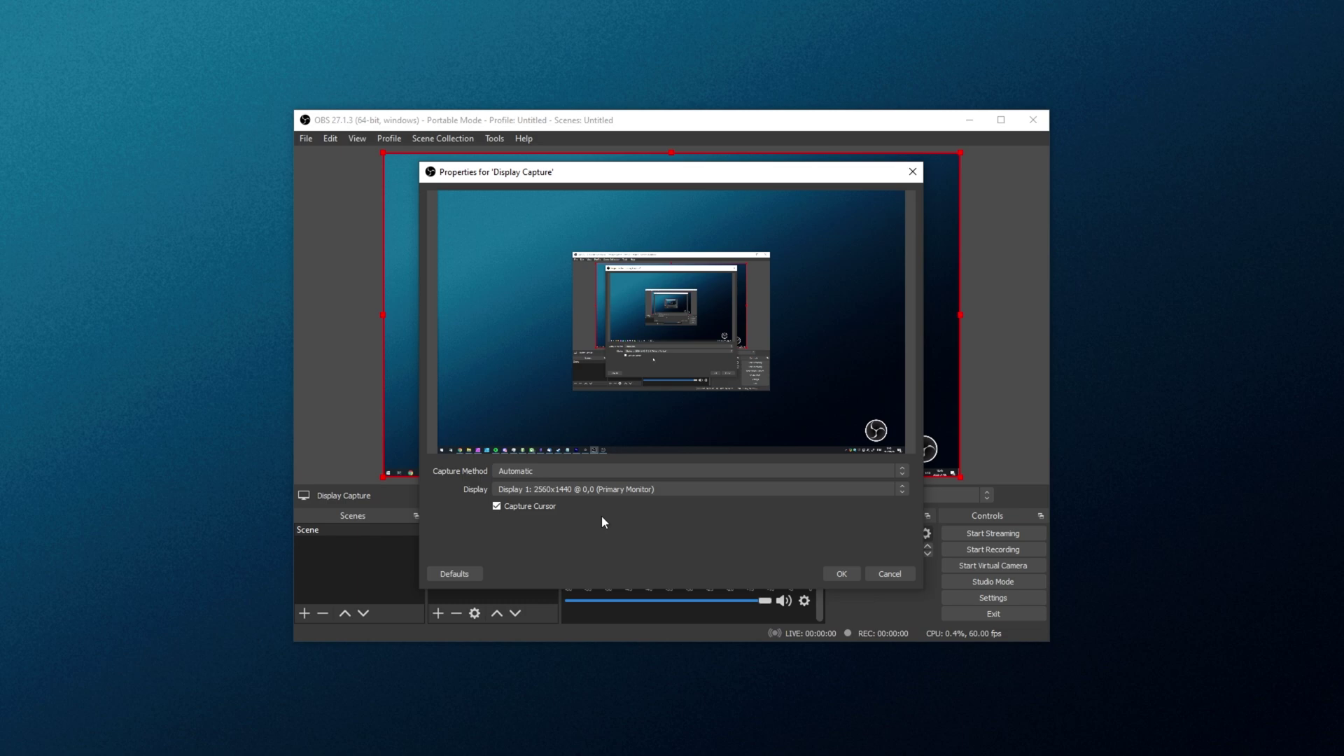
pyautogui.click(840, 574)
pyautogui.doubleClick(483, 534)
pyautogui.click(876, 570)
pyautogui.rightClick(502, 528)
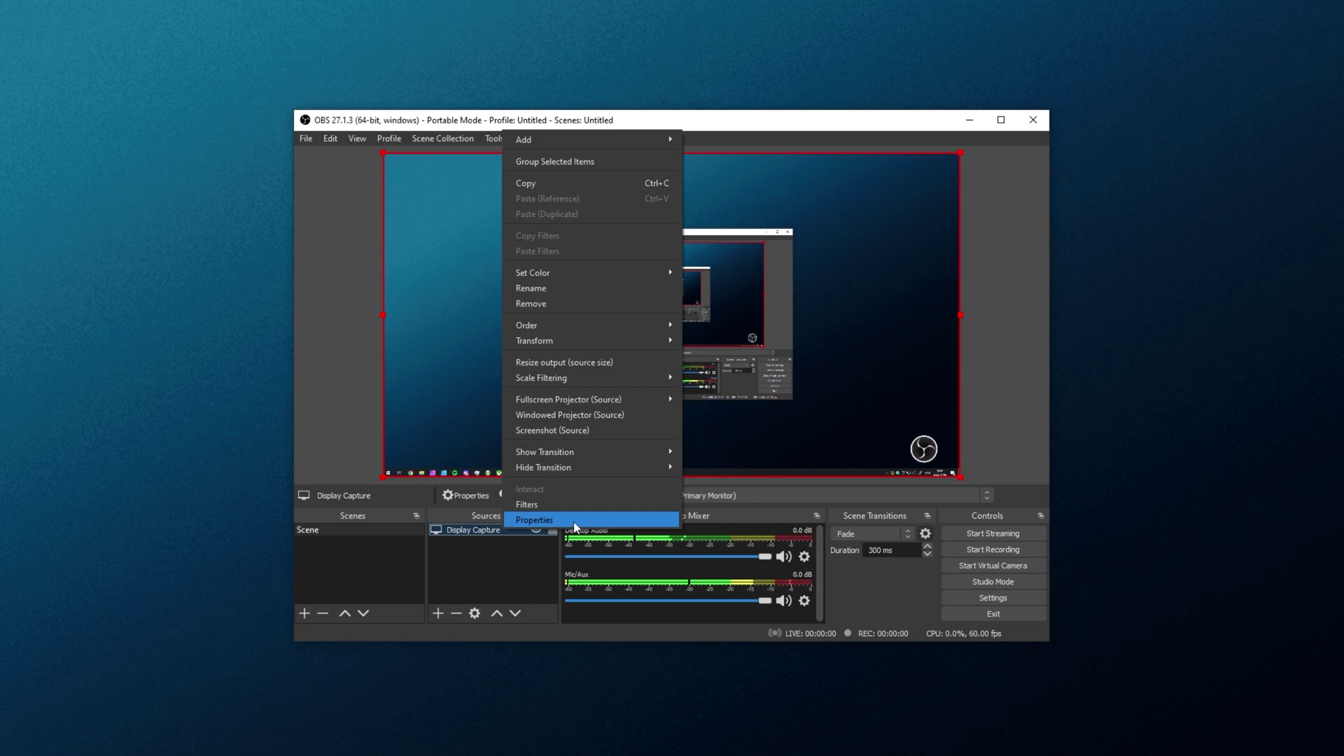
pyautogui.click(534, 519)
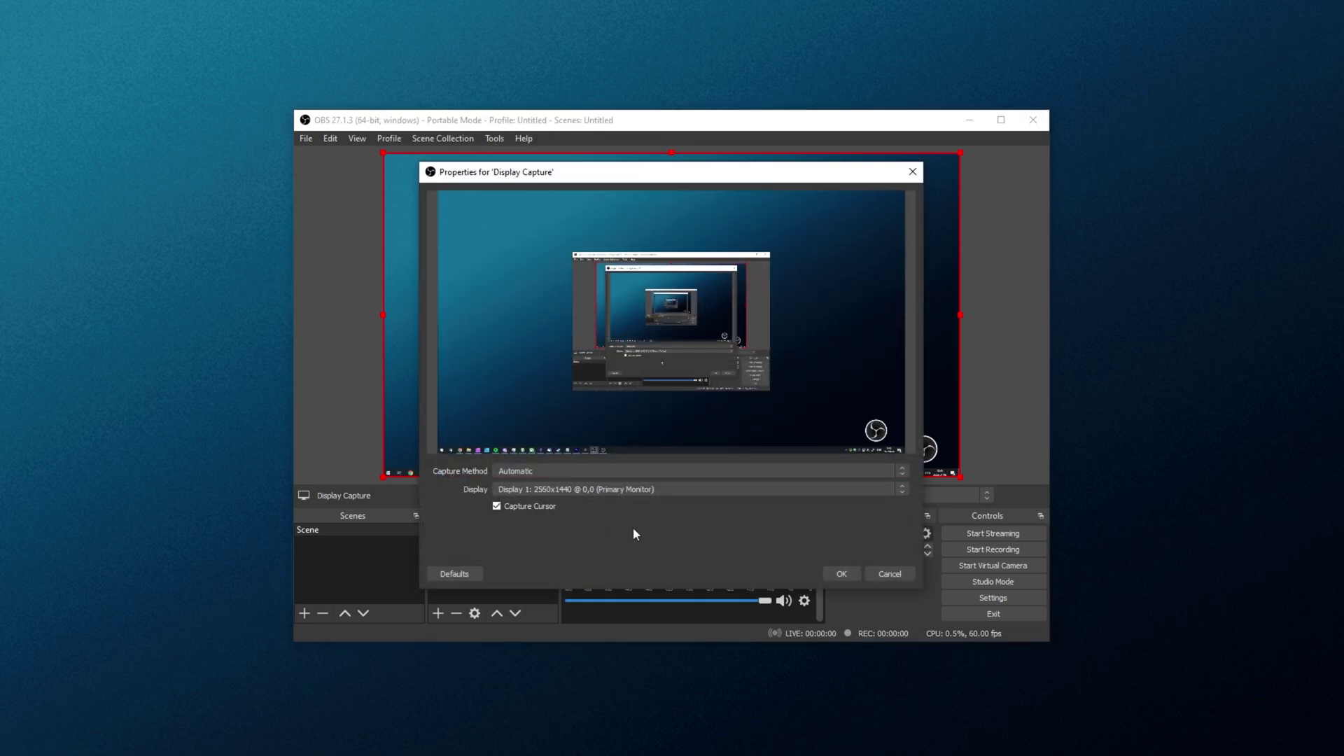
# Keep Display 1 and the Automatic capture method after trying Windows 10 (1903 and up), then confirm.
pyautogui.click(547, 490)
pyautogui.click(547, 500)
pyautogui.click(545, 470)
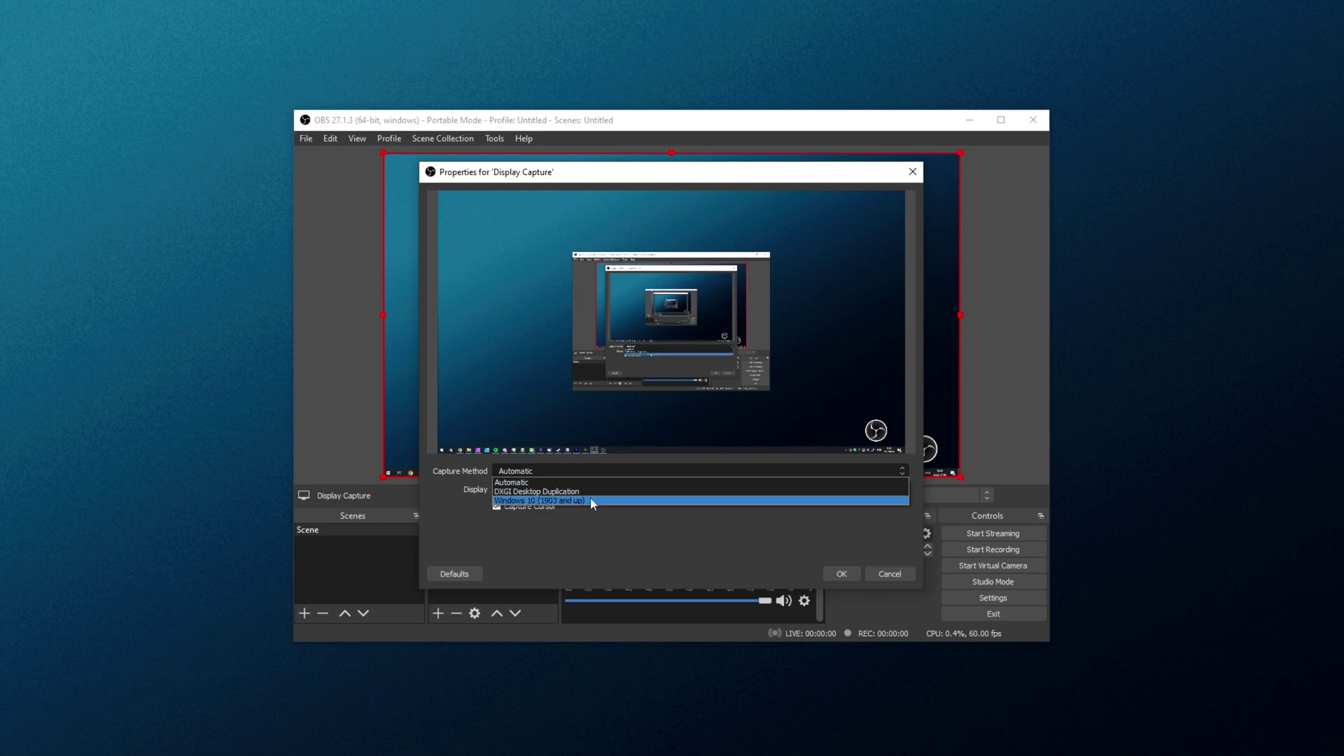
pyautogui.click(599, 456)
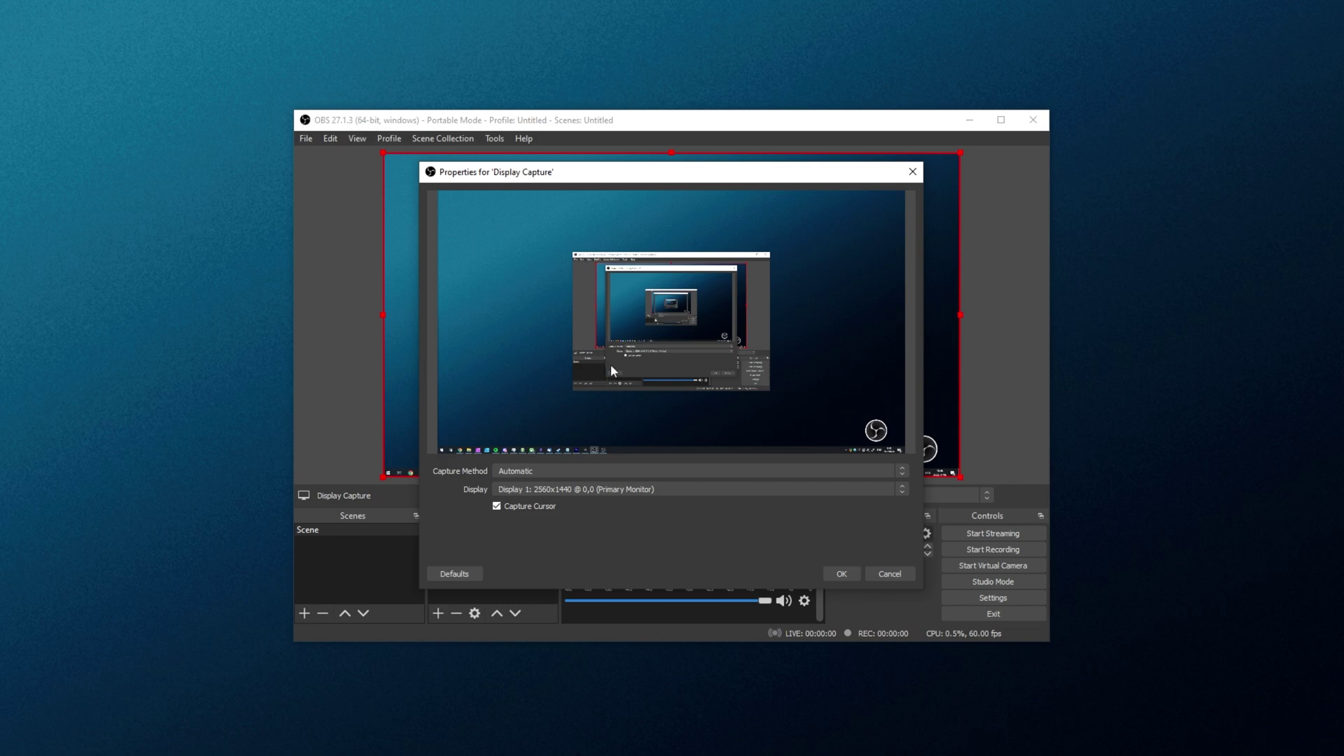
pyautogui.click(567, 472)
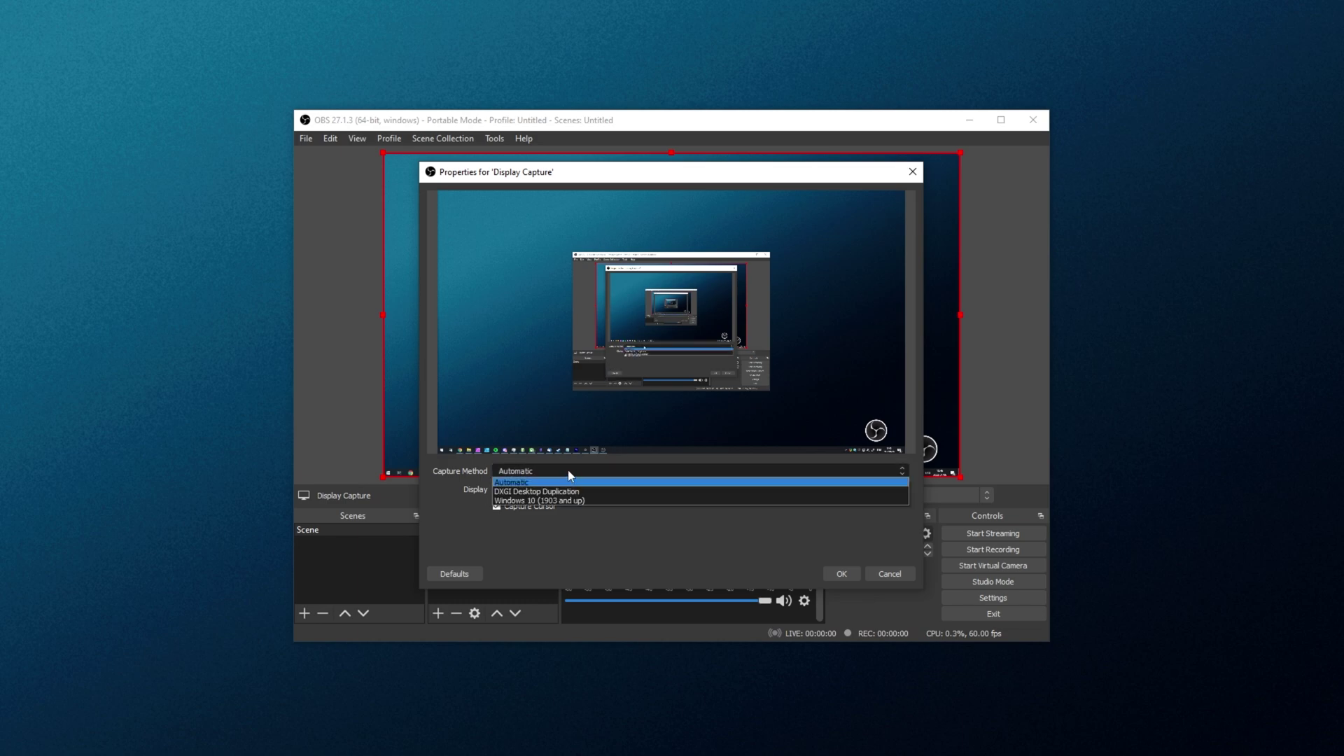
pyautogui.click(544, 501)
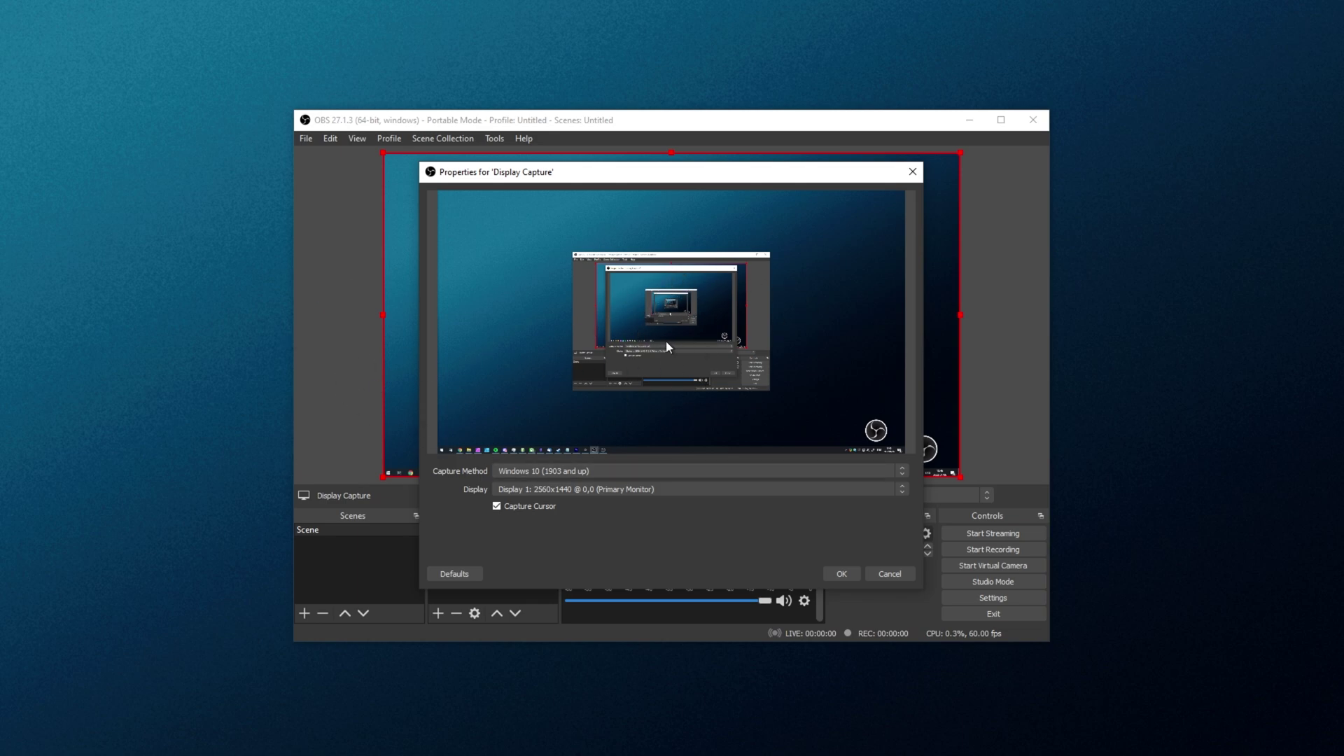
pyautogui.click(580, 472)
pyautogui.click(581, 483)
pyautogui.click(842, 570)
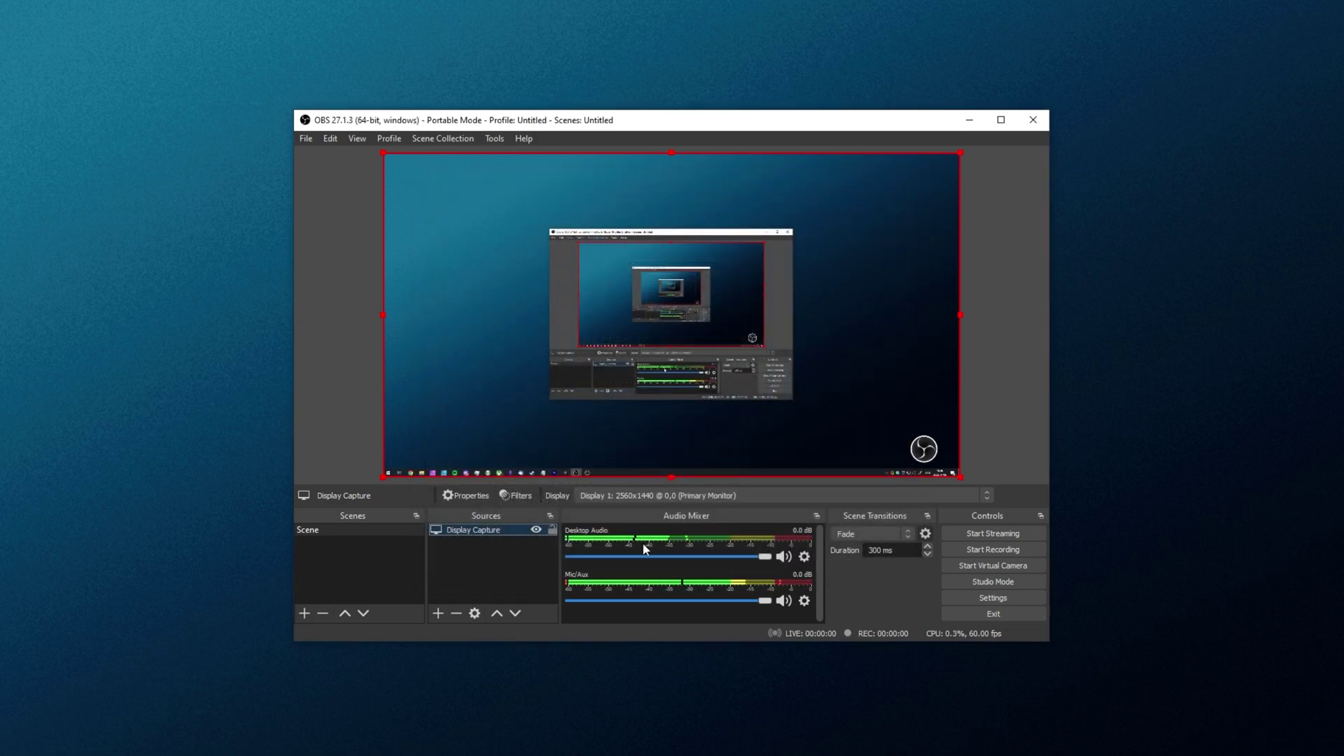
# Fit the Display Capture to the full 2560x1440 canvas with Transform > Fit to screen, twice after shrinking it.
pyautogui.moveTo(960, 152); pyautogui.dragTo(732, 282)
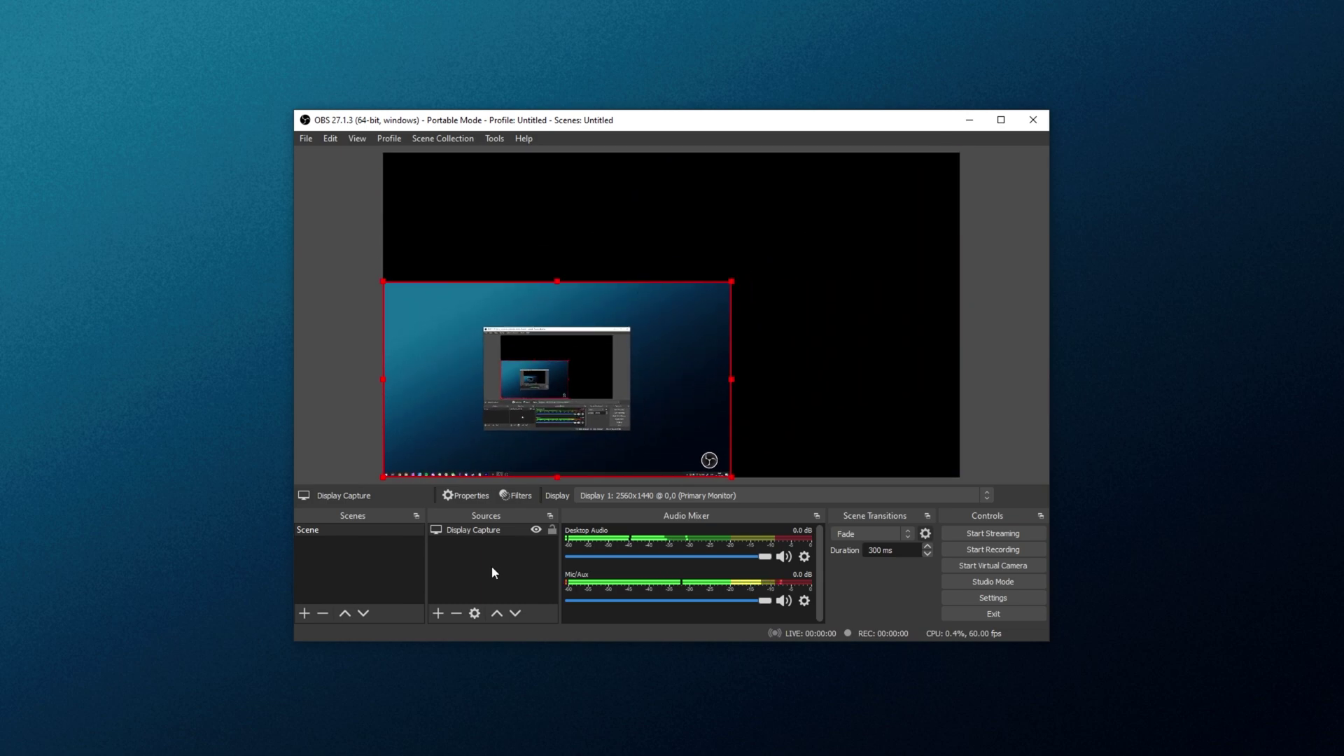
pyautogui.rightClick(499, 530)
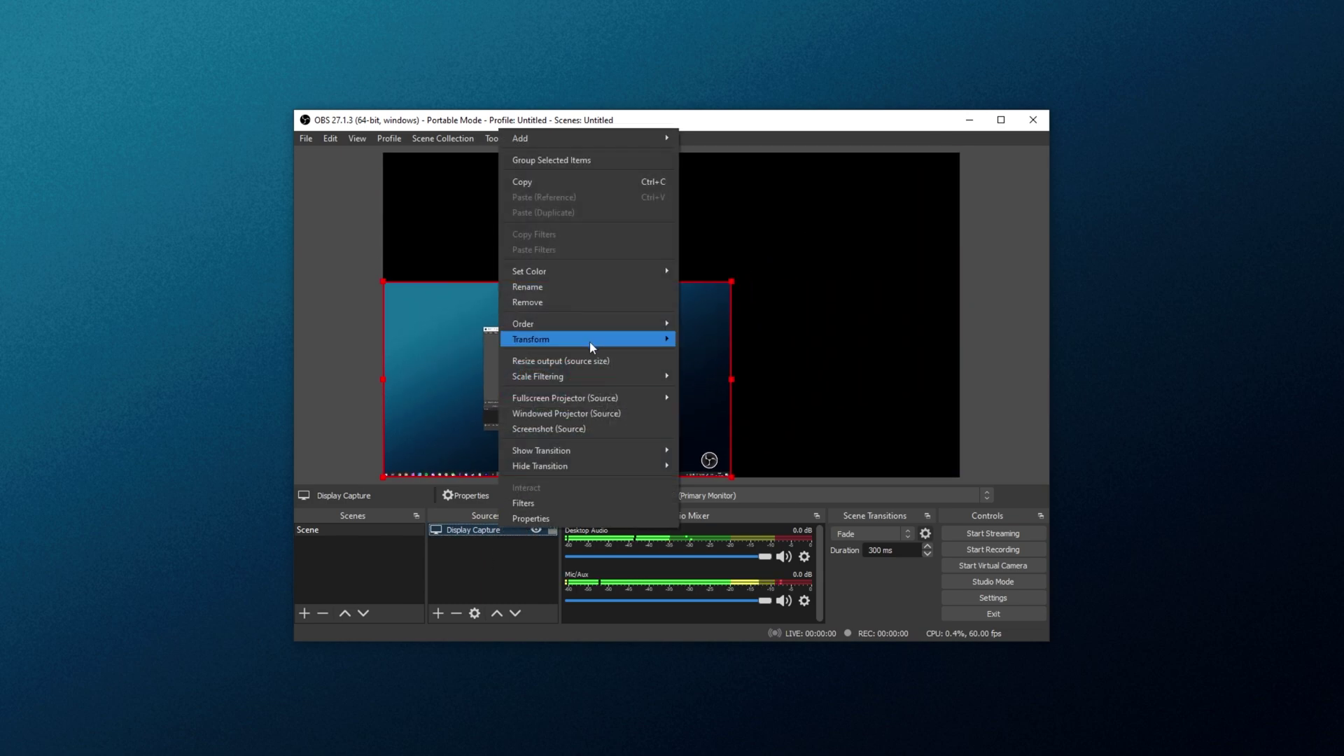
pyautogui.moveTo(589, 341)
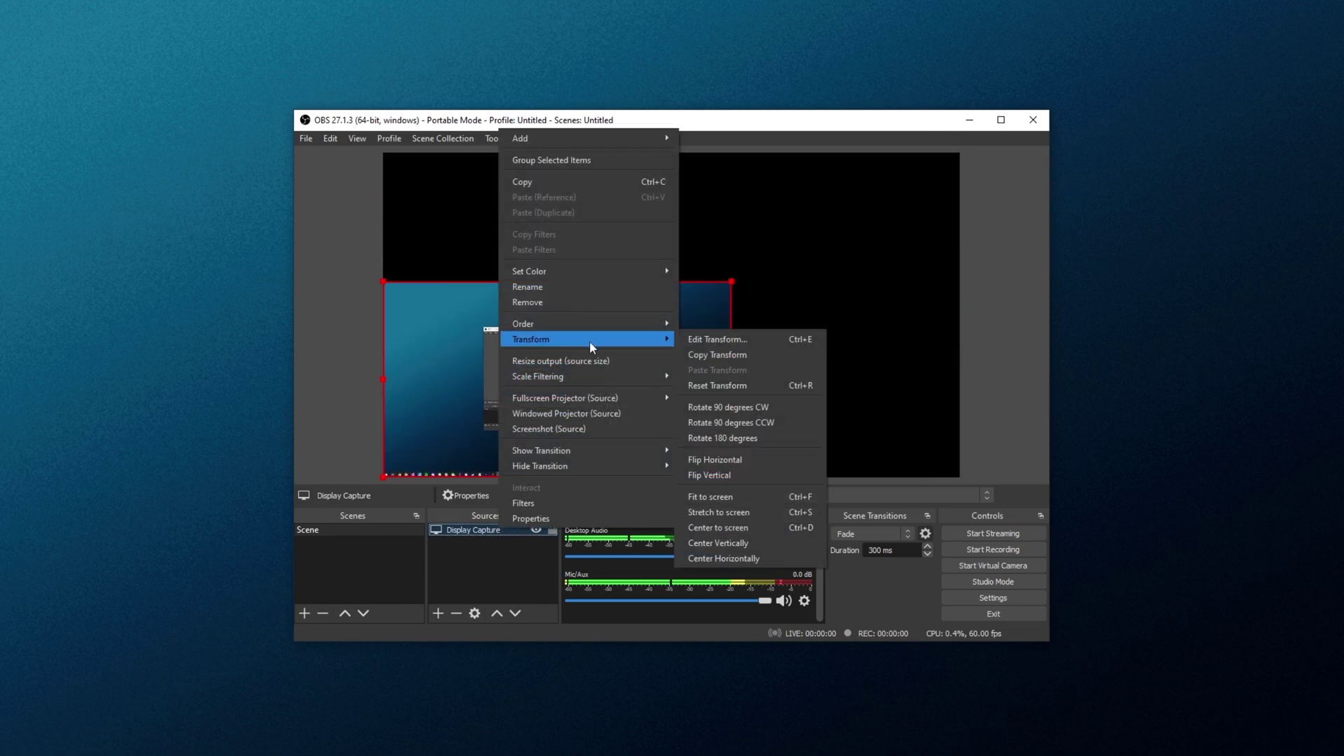
pyautogui.click(748, 498)
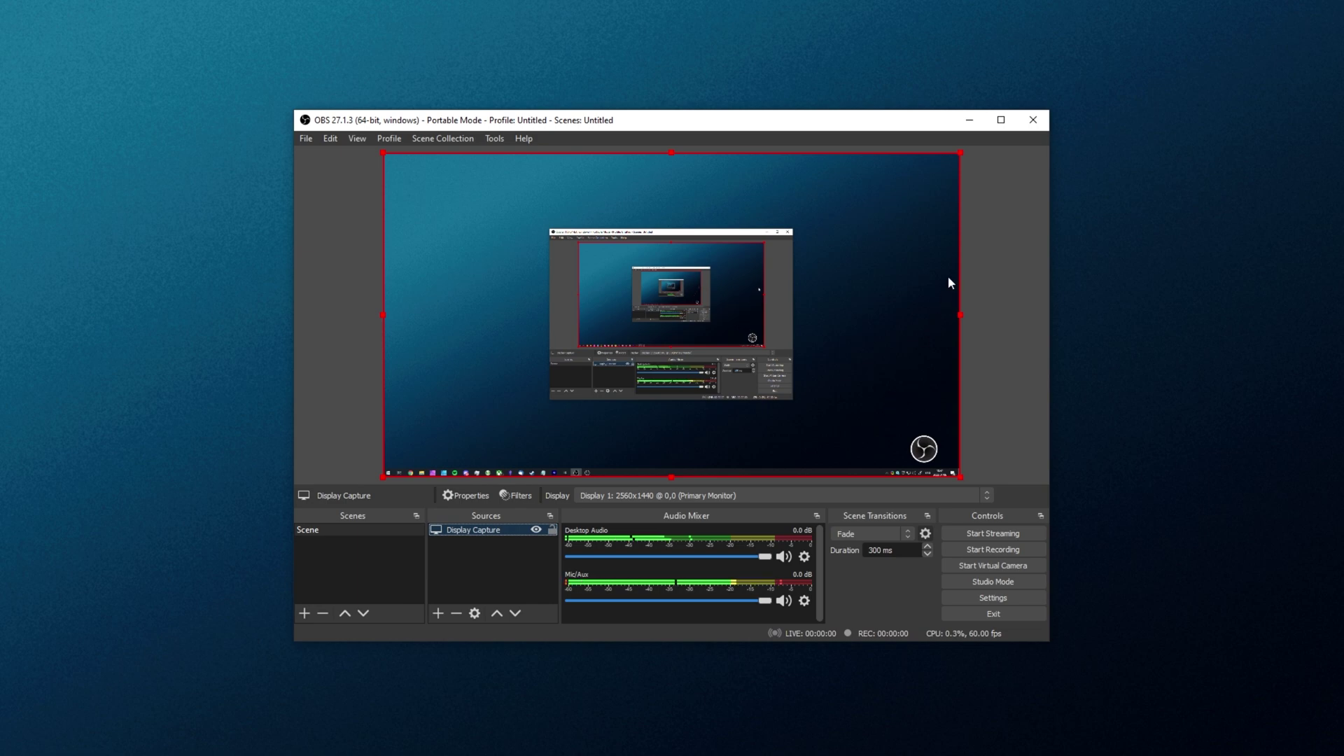
pyautogui.moveTo(961, 154); pyautogui.dragTo(880, 210)
pyautogui.rightClick(495, 530)
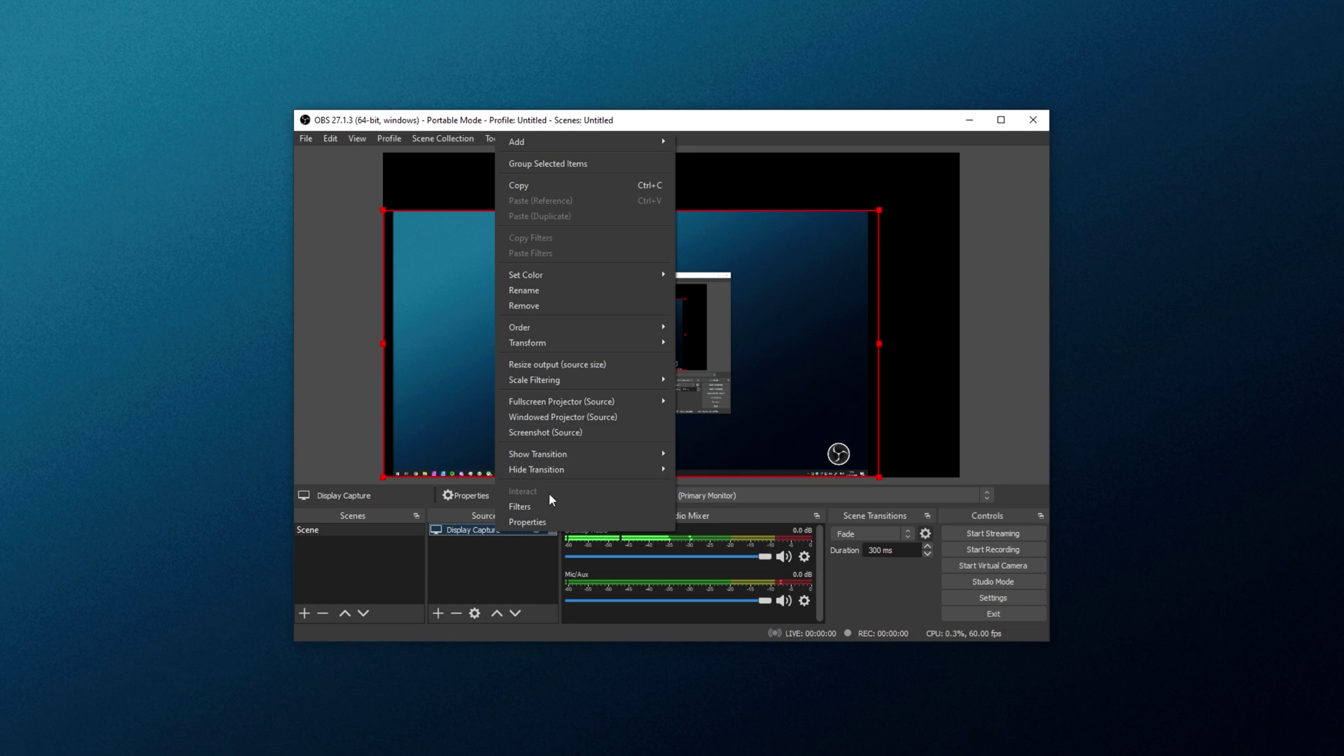
pyautogui.moveTo(592, 342)
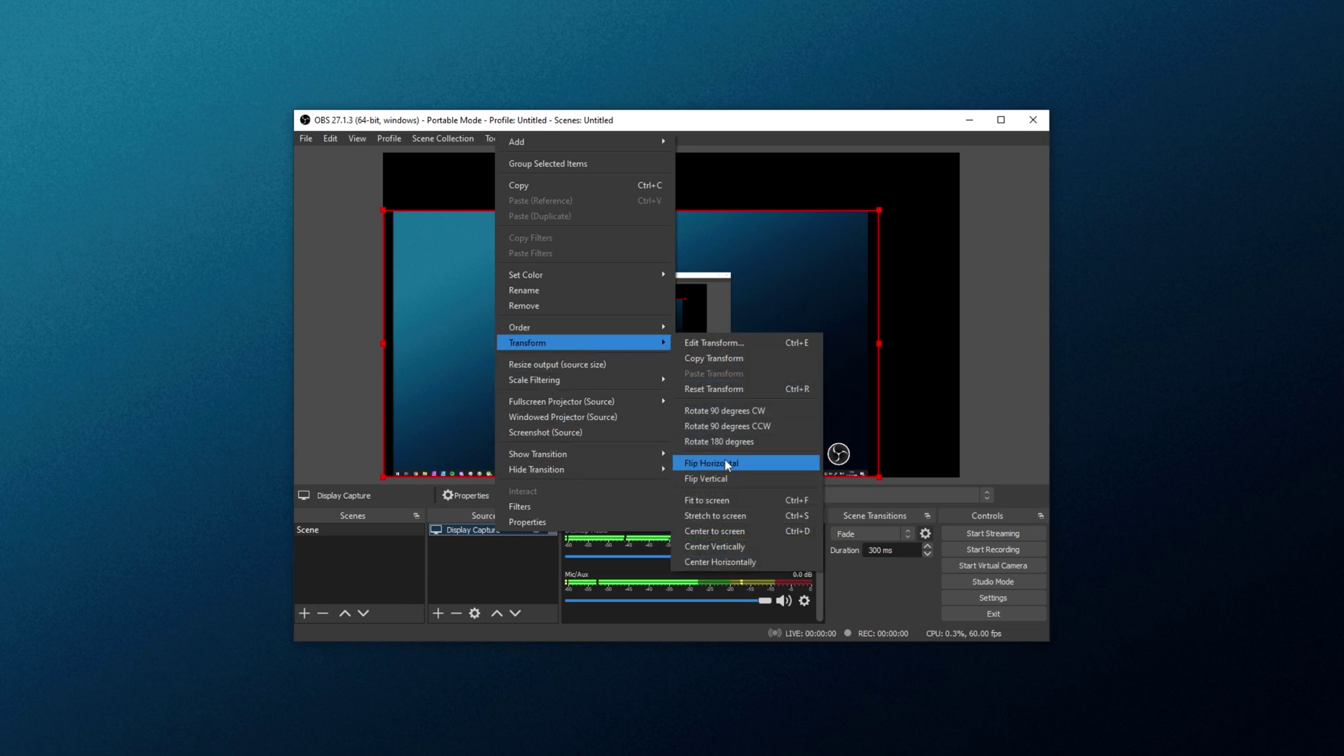
pyautogui.click(730, 502)
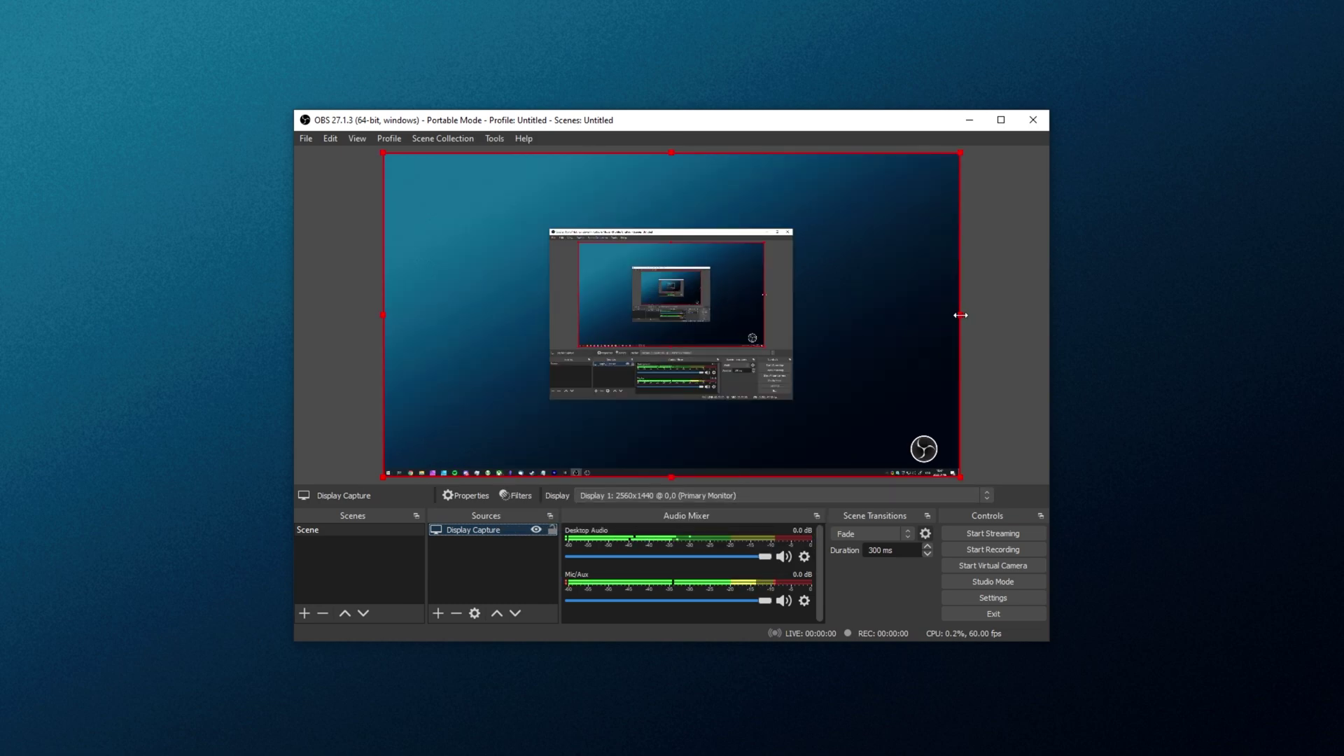
# Resize the capture from its right edge, Alt-drag to crop it, then restore the full right side.
pyautogui.moveTo(960, 312); pyautogui.dragTo(609, 385)
pyautogui.press('alt')
pyautogui.moveTo(961, 313); pyautogui.dragTo(649, 235)
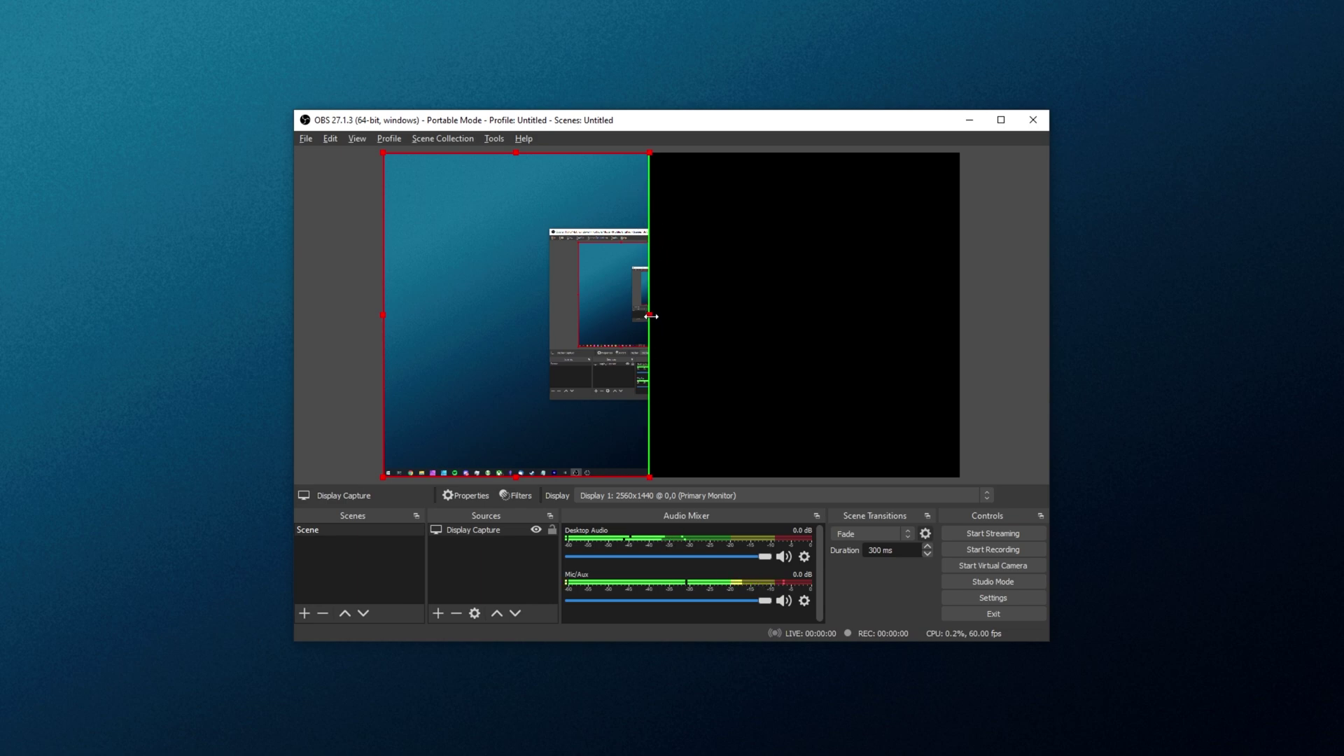
pyautogui.moveTo(650, 315); pyautogui.dragTo(996, 321)
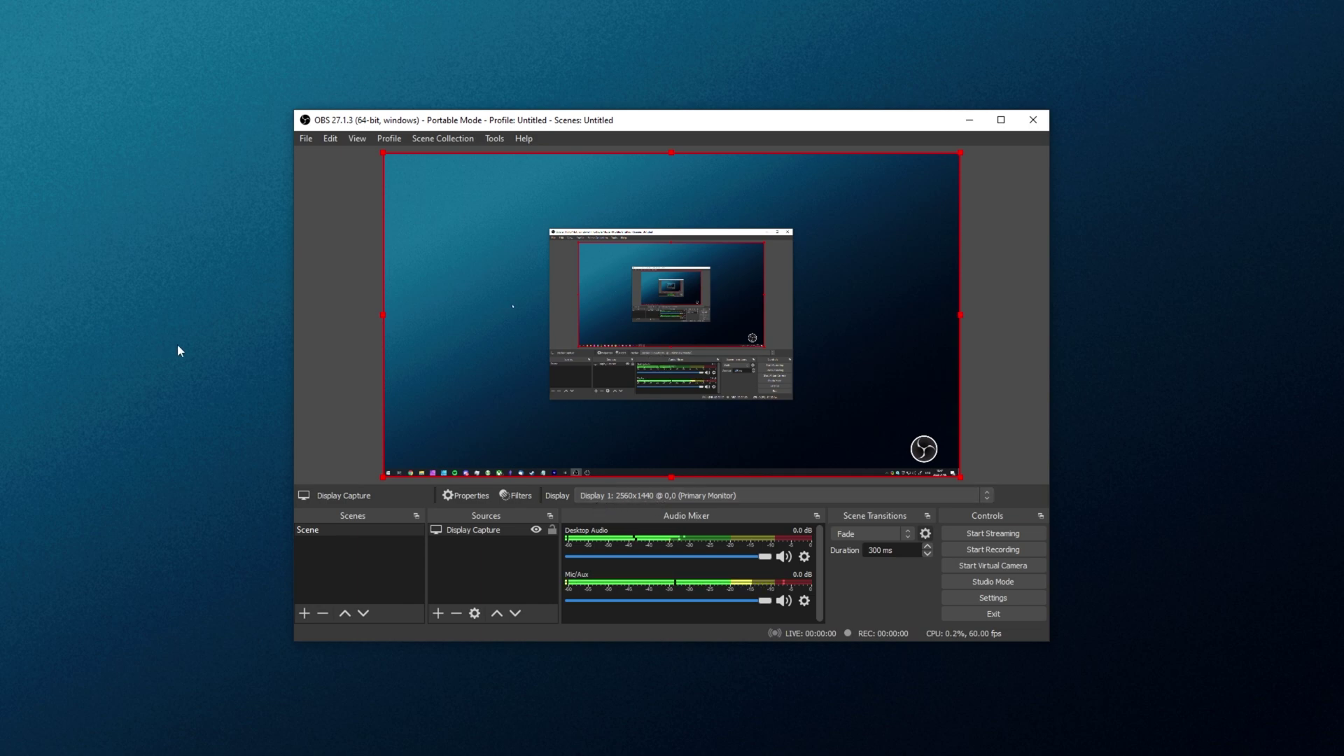
# Record a roughly five-second test clip, stop it, and open File > Show Recordings.
pyautogui.click(979, 353)
pyautogui.click(988, 551)
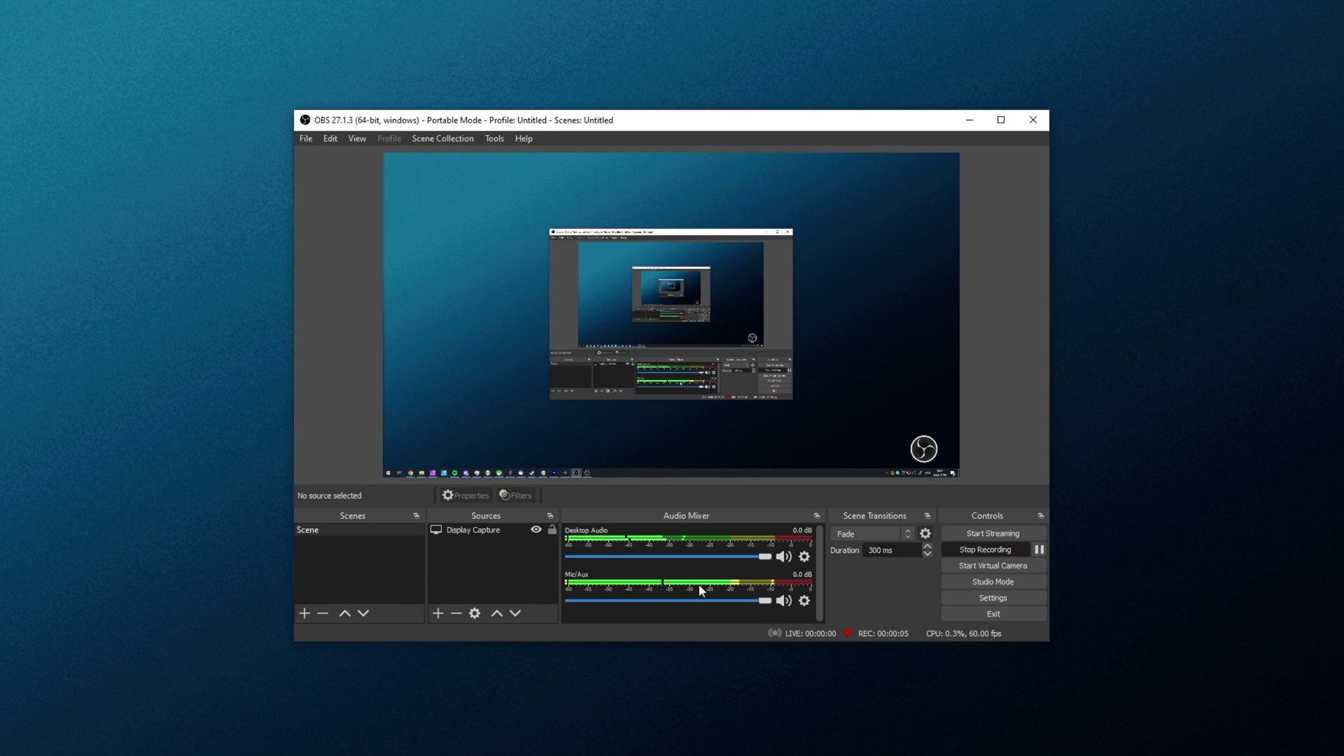
pyautogui.click(973, 550)
pyautogui.click(305, 138)
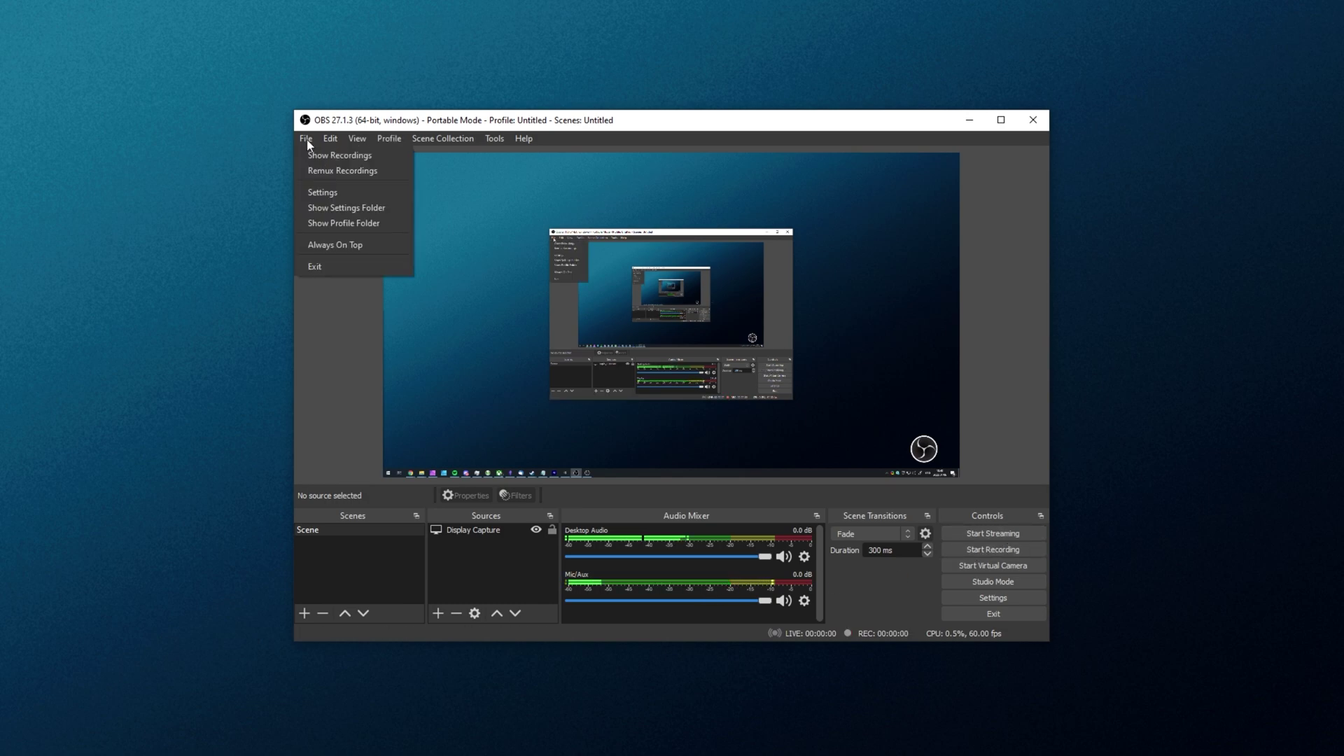
pyautogui.click(355, 155)
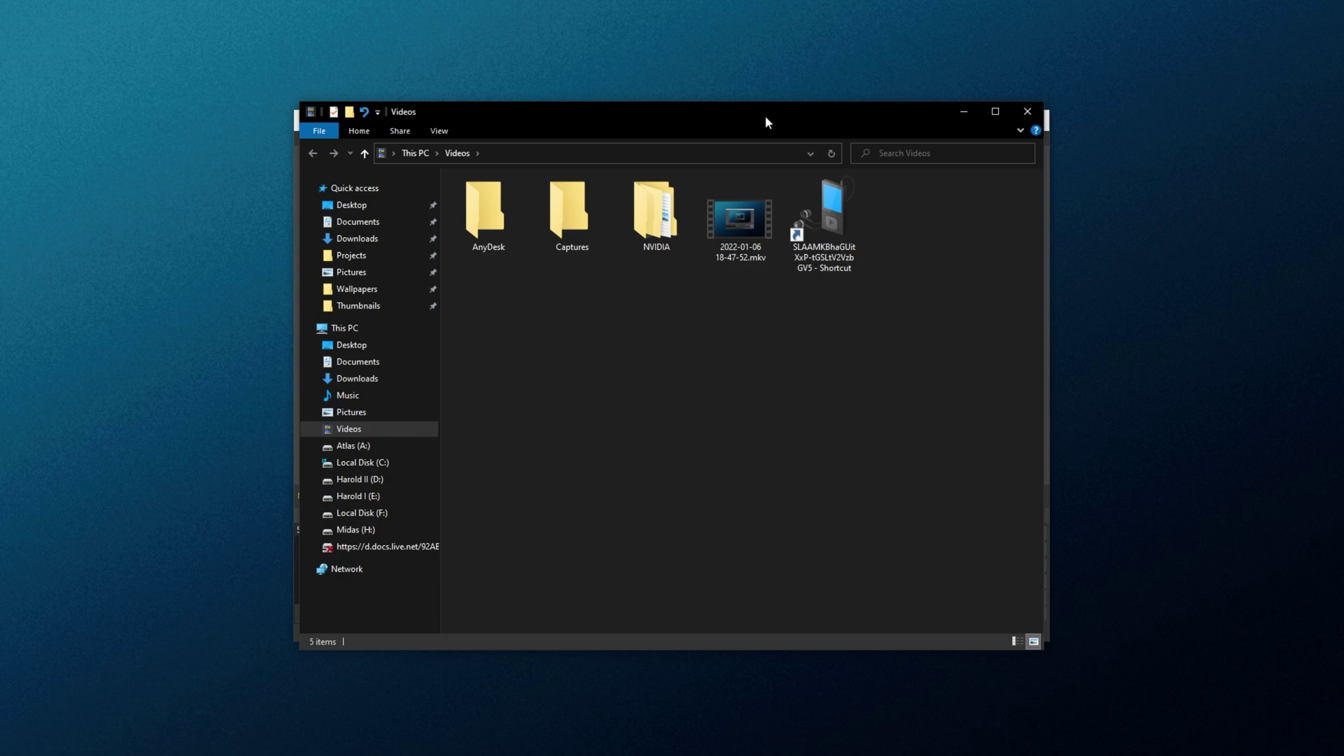
pyautogui.doubleClick(765, 103)
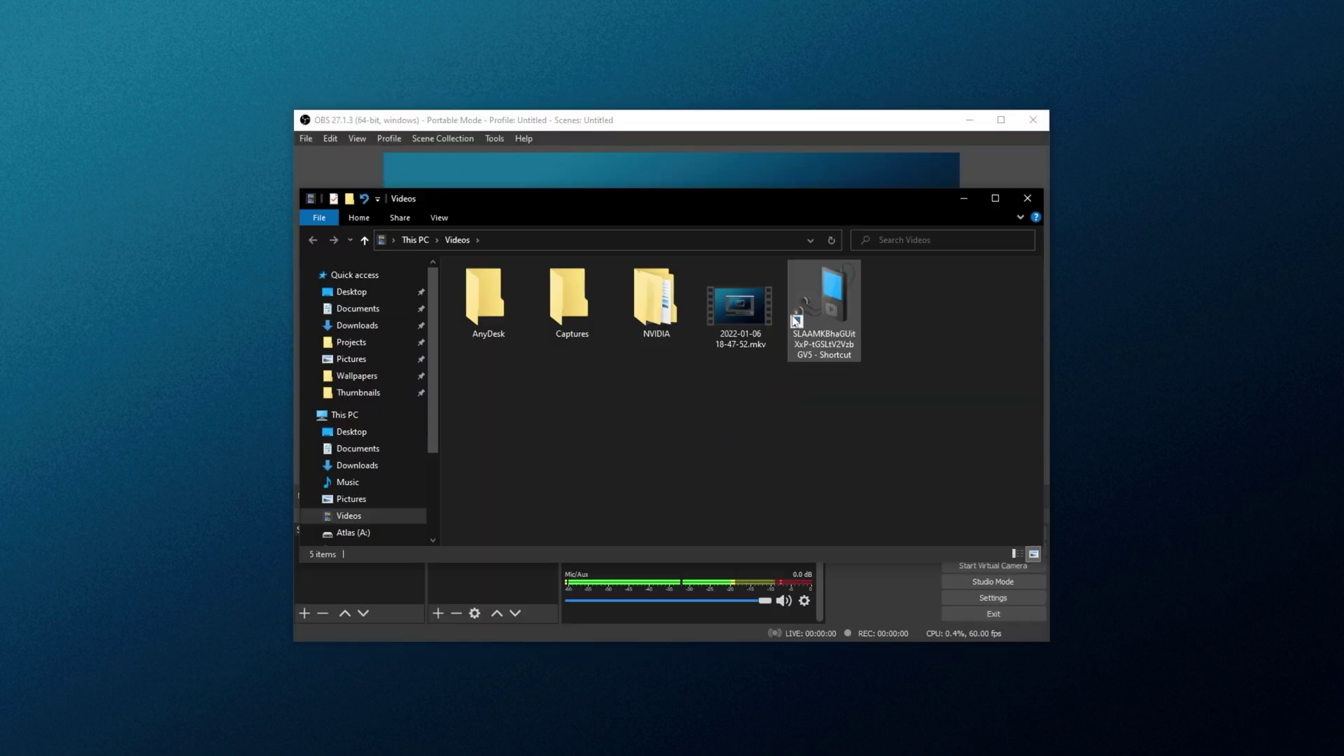
pyautogui.click(719, 322)
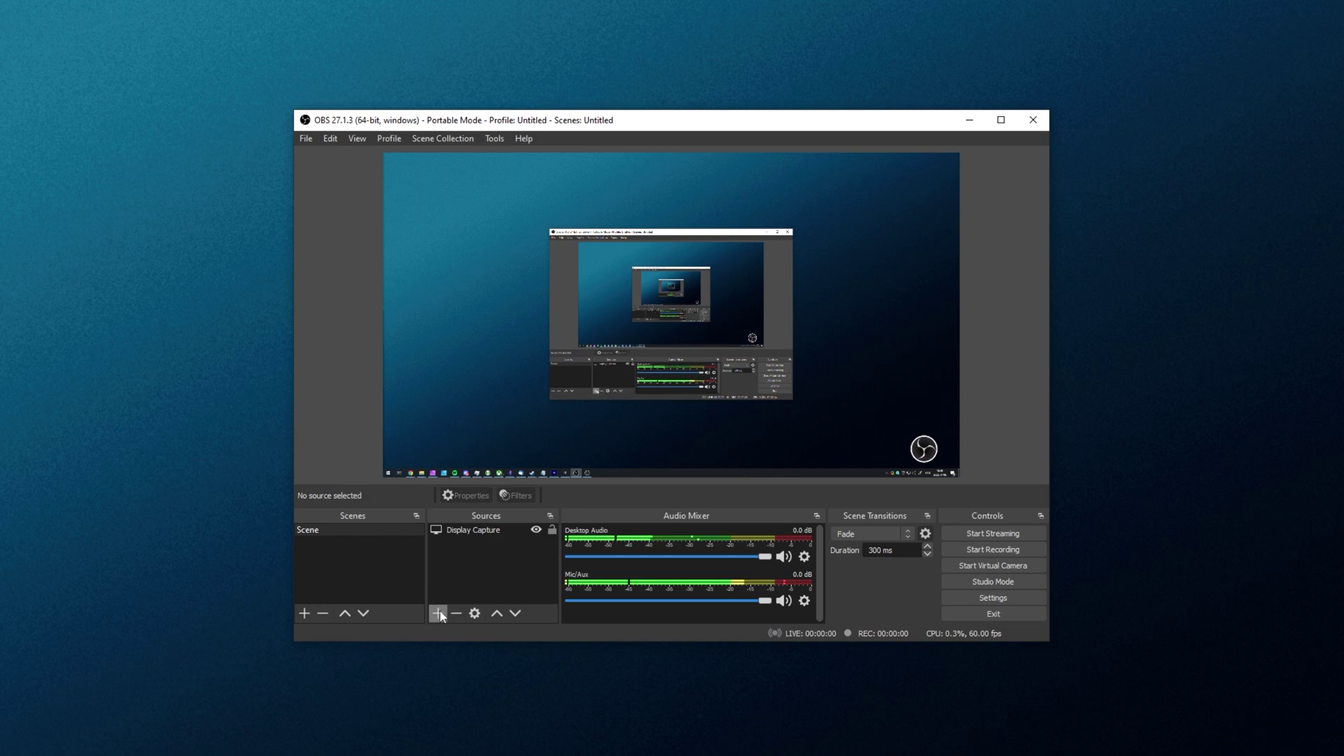
# Add a new Game Capture source to the scene.
pyautogui.click(440, 612)
pyautogui.rightClick(489, 558)
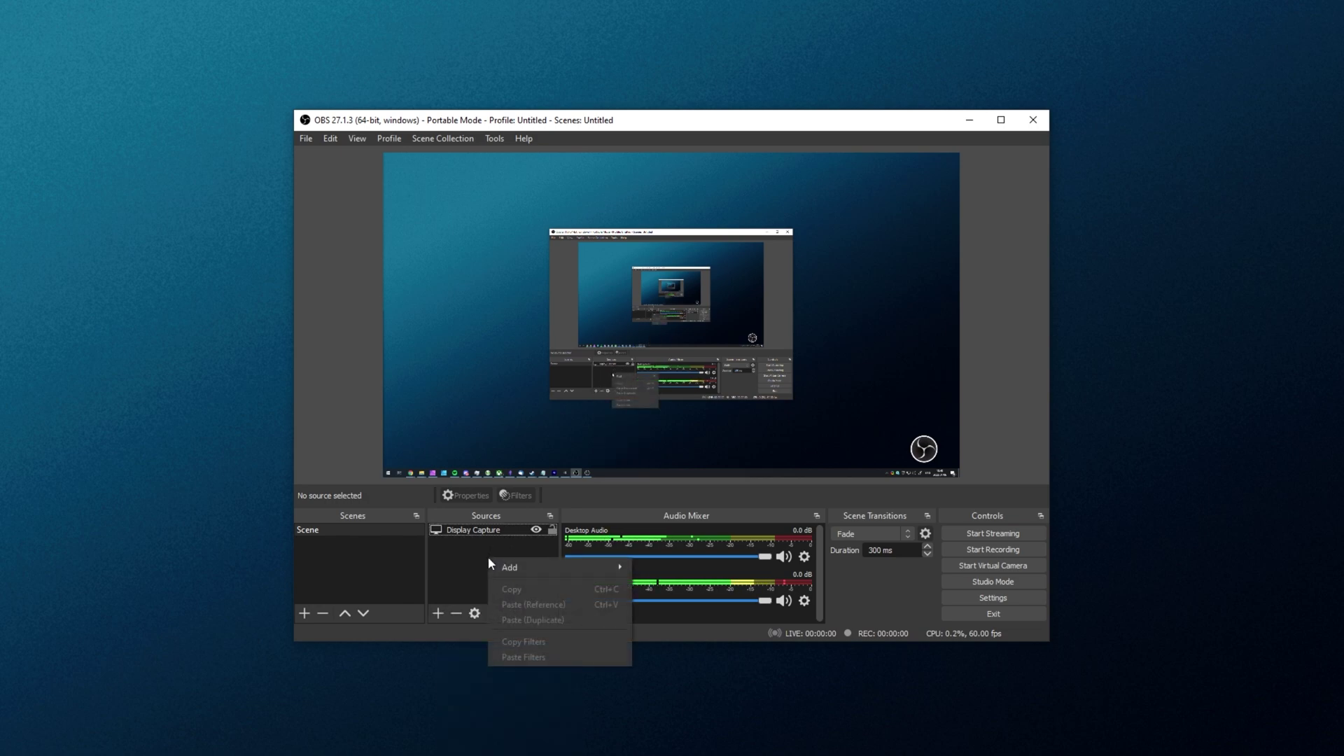
pyautogui.moveTo(523, 562)
pyautogui.click(705, 473)
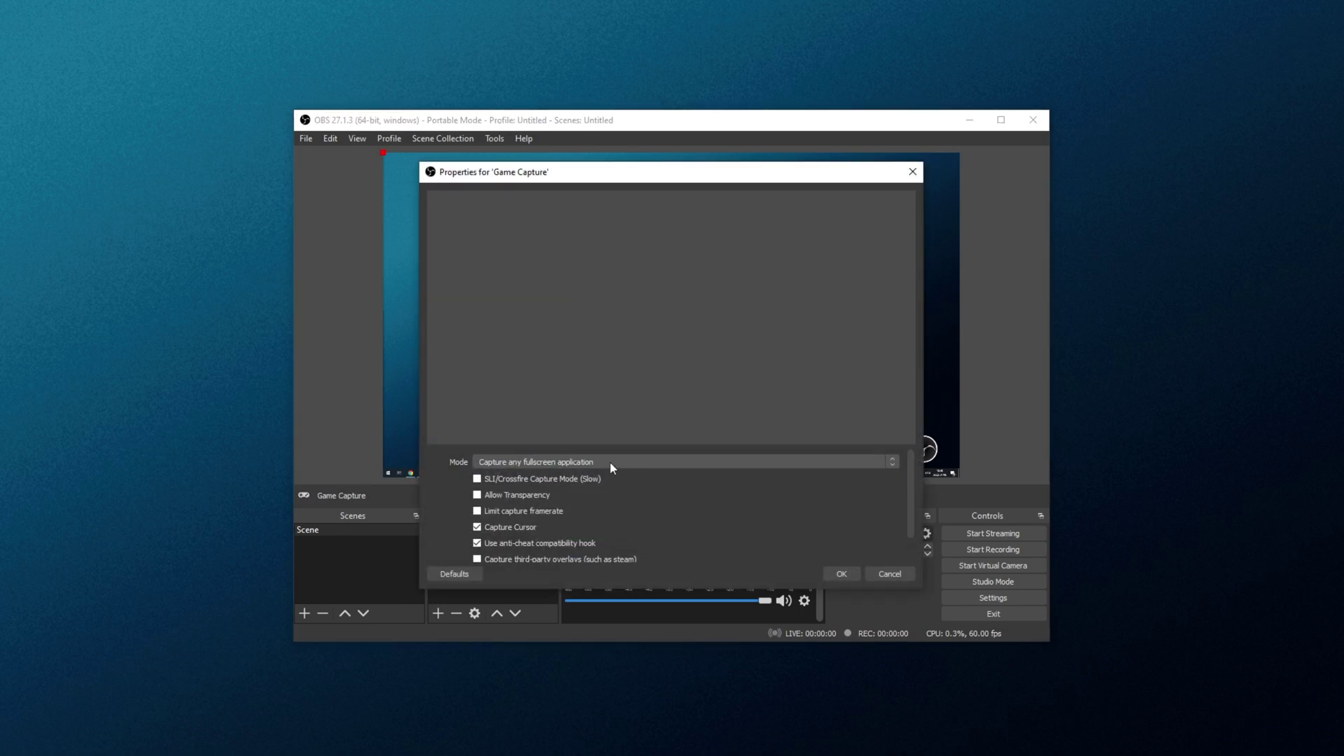
# Try Capture specific window mode, pointing it at the Obsidian notes window.
pyautogui.click(611, 462)
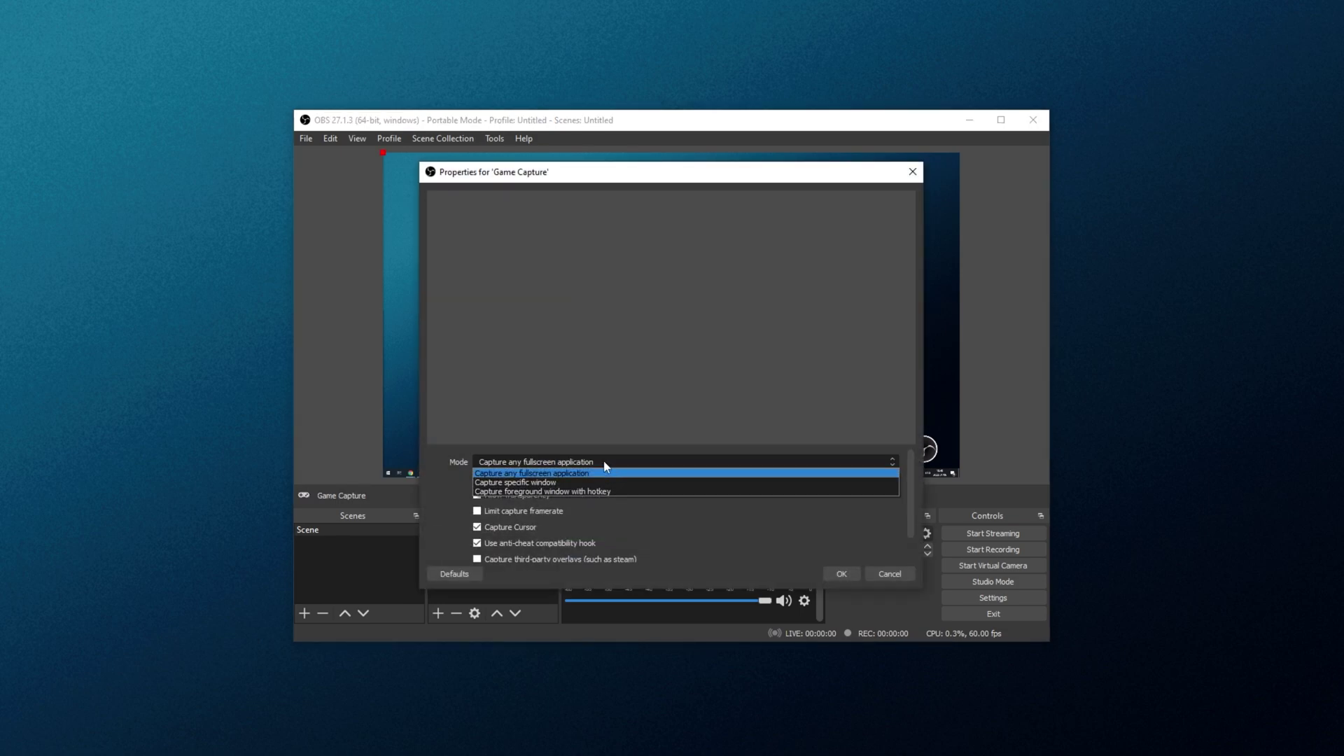
pyautogui.click(566, 483)
pyautogui.click(563, 452)
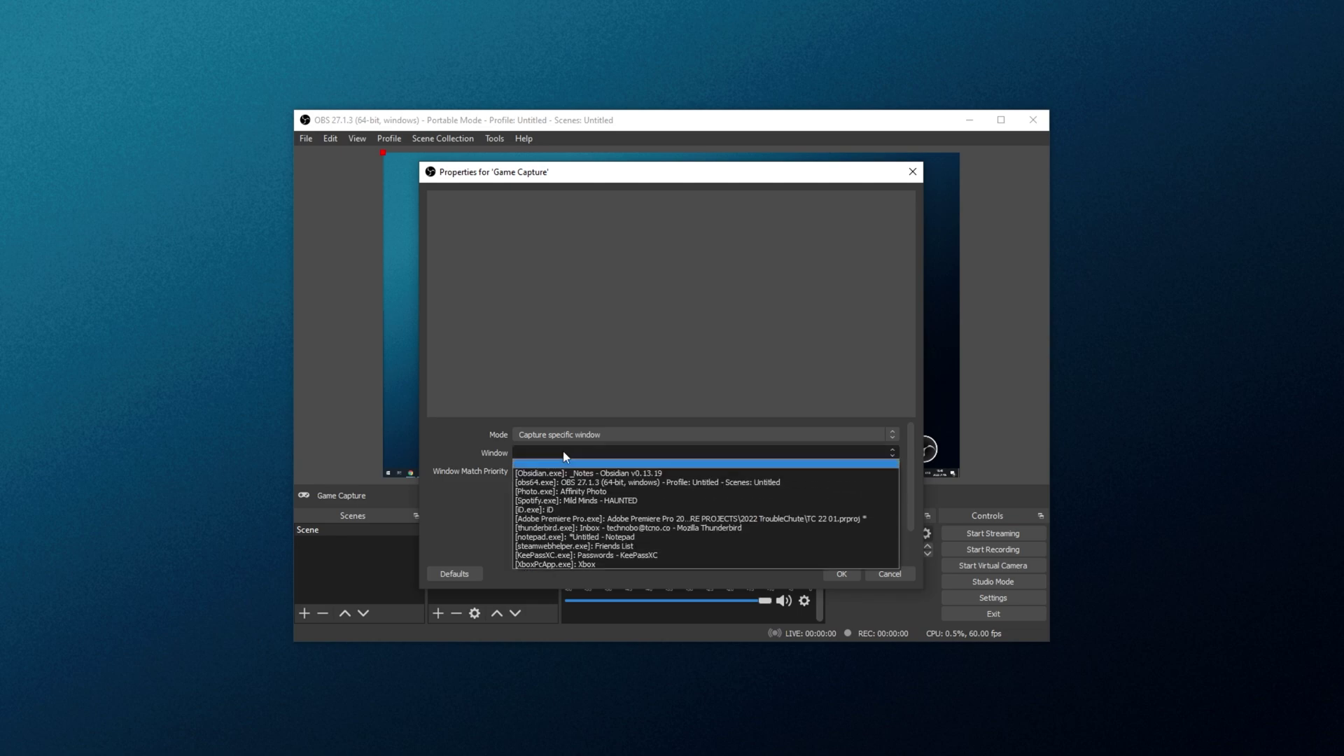
pyautogui.click(599, 463)
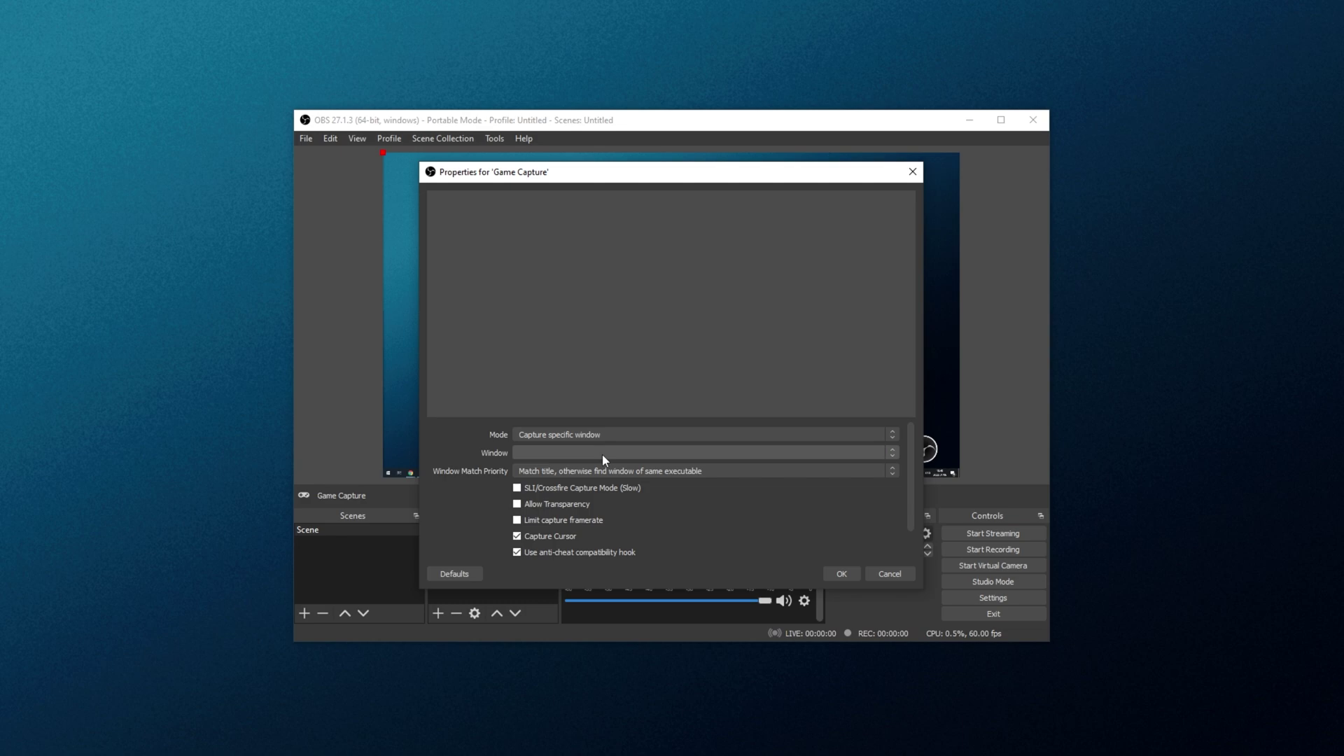
pyautogui.click(604, 459)
pyautogui.click(689, 474)
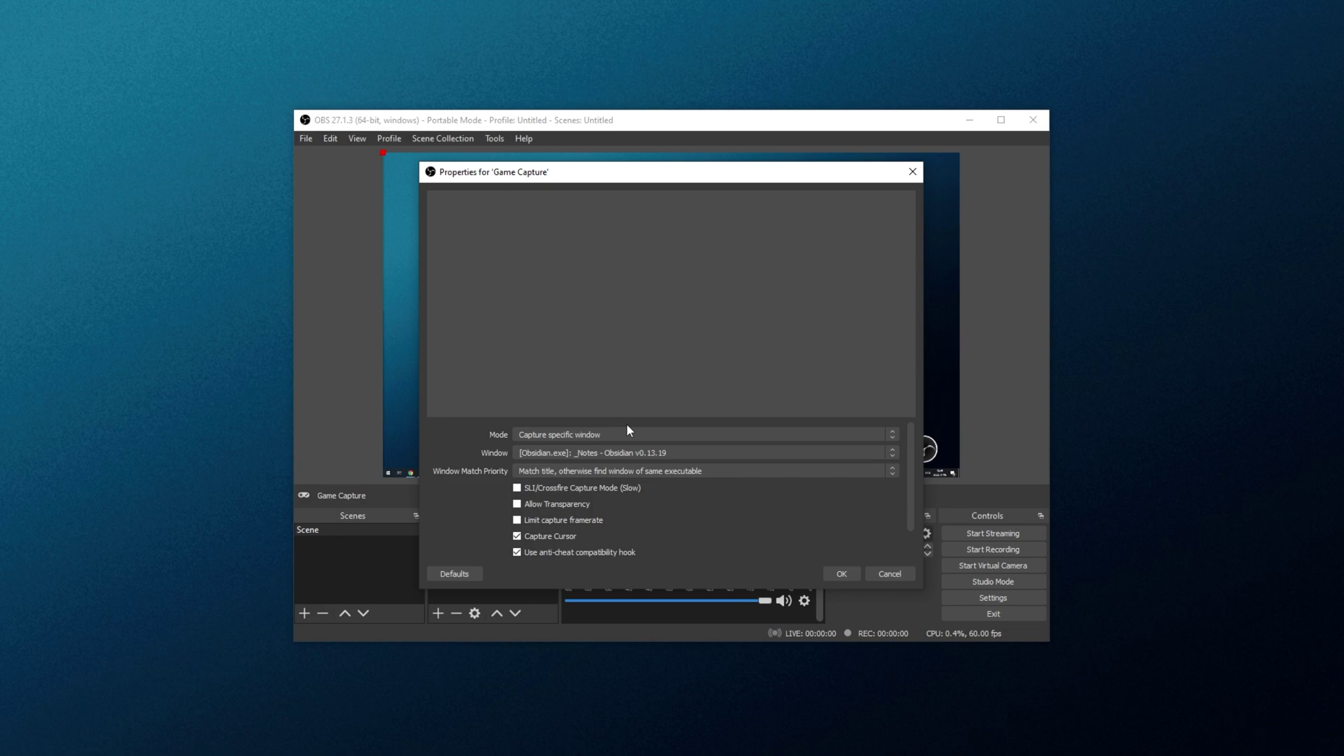
pyautogui.click(569, 450)
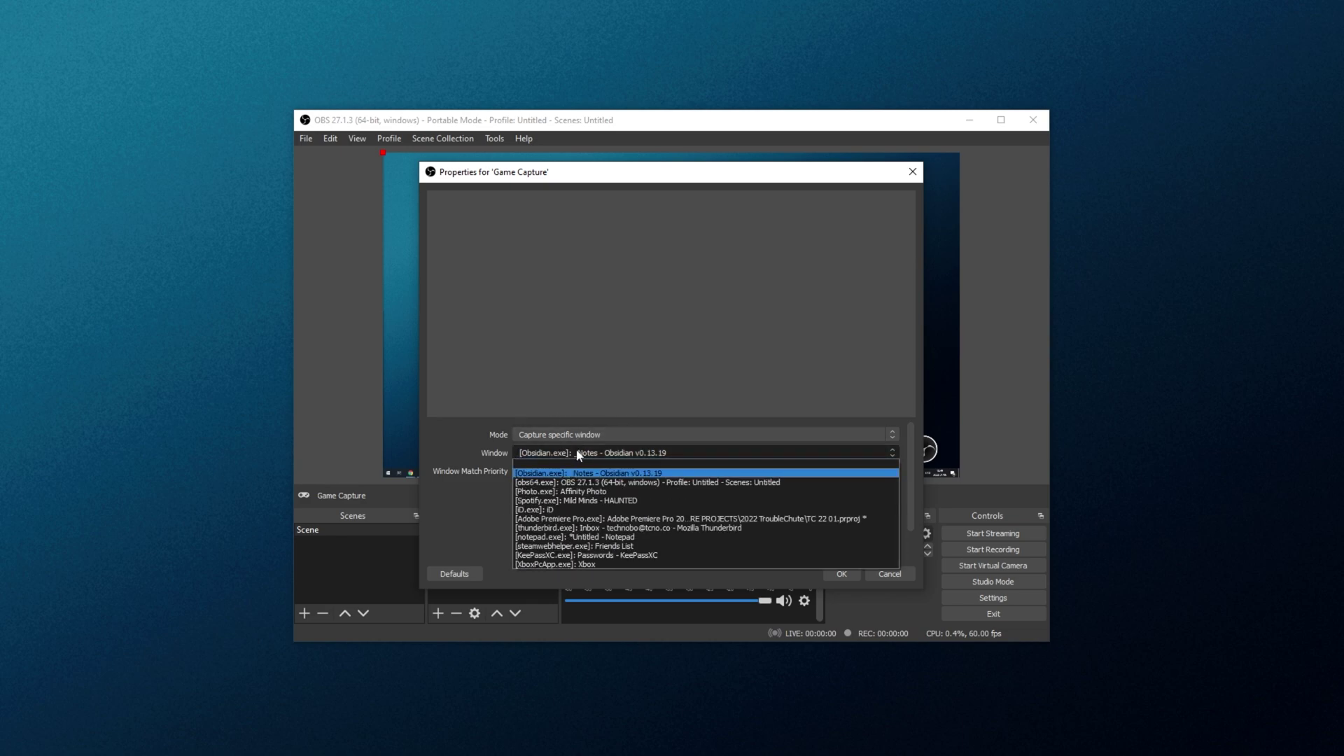
pyautogui.click(577, 454)
# Set the mode to 'Capture foreground window with hotkey' and confirm the properties.
pyautogui.click(579, 434)
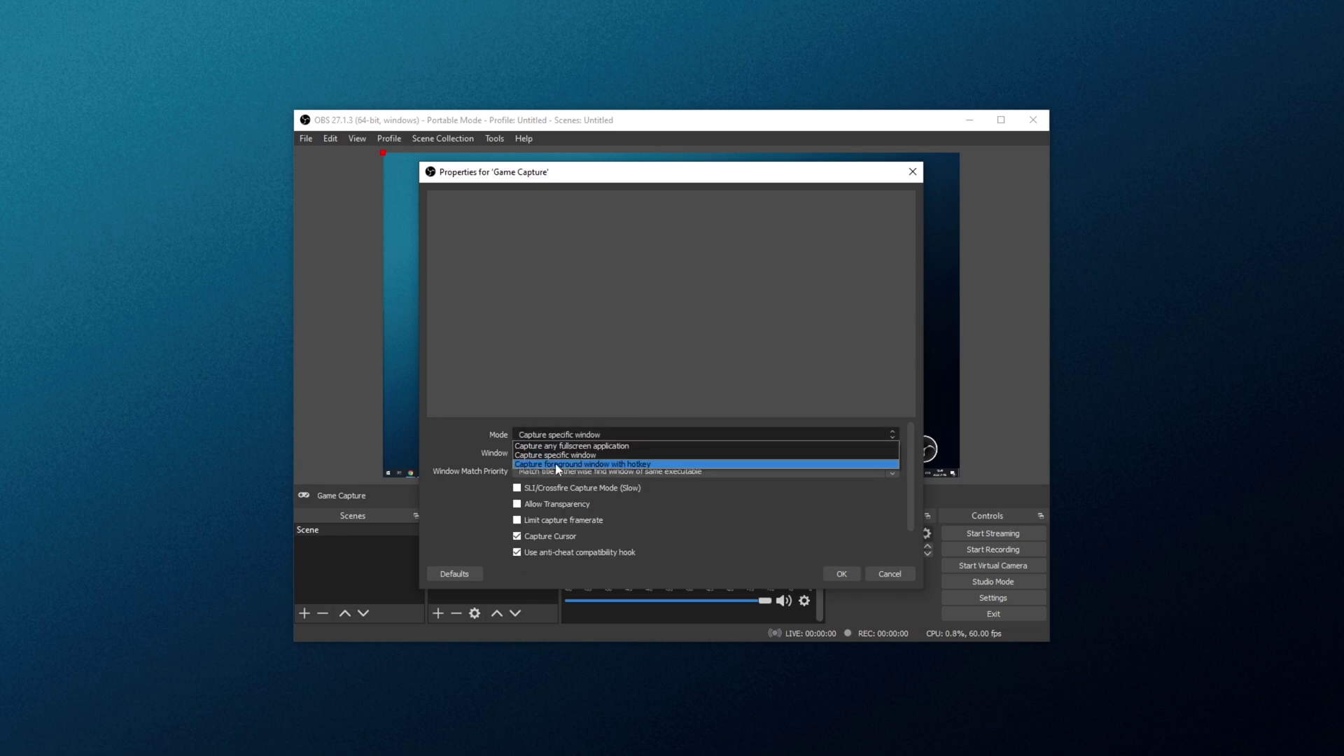
pyautogui.click(609, 464)
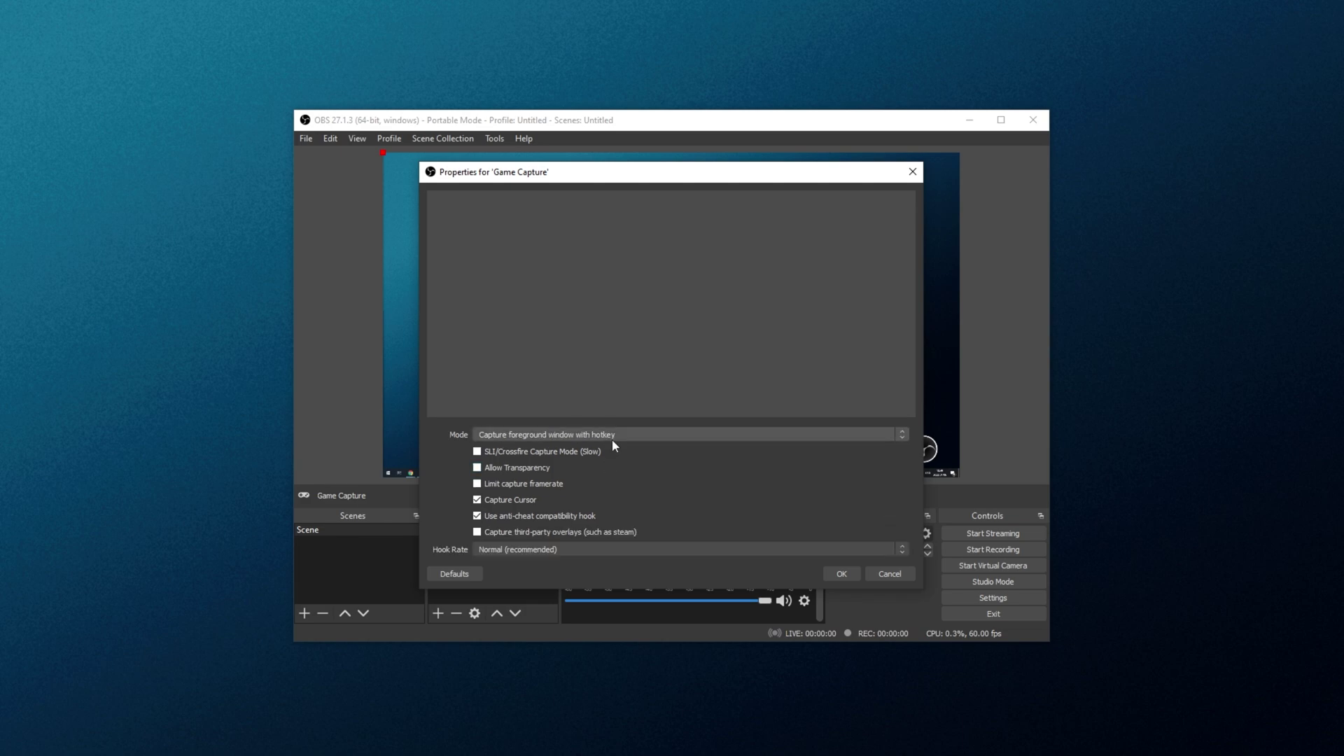
pyautogui.click(614, 441)
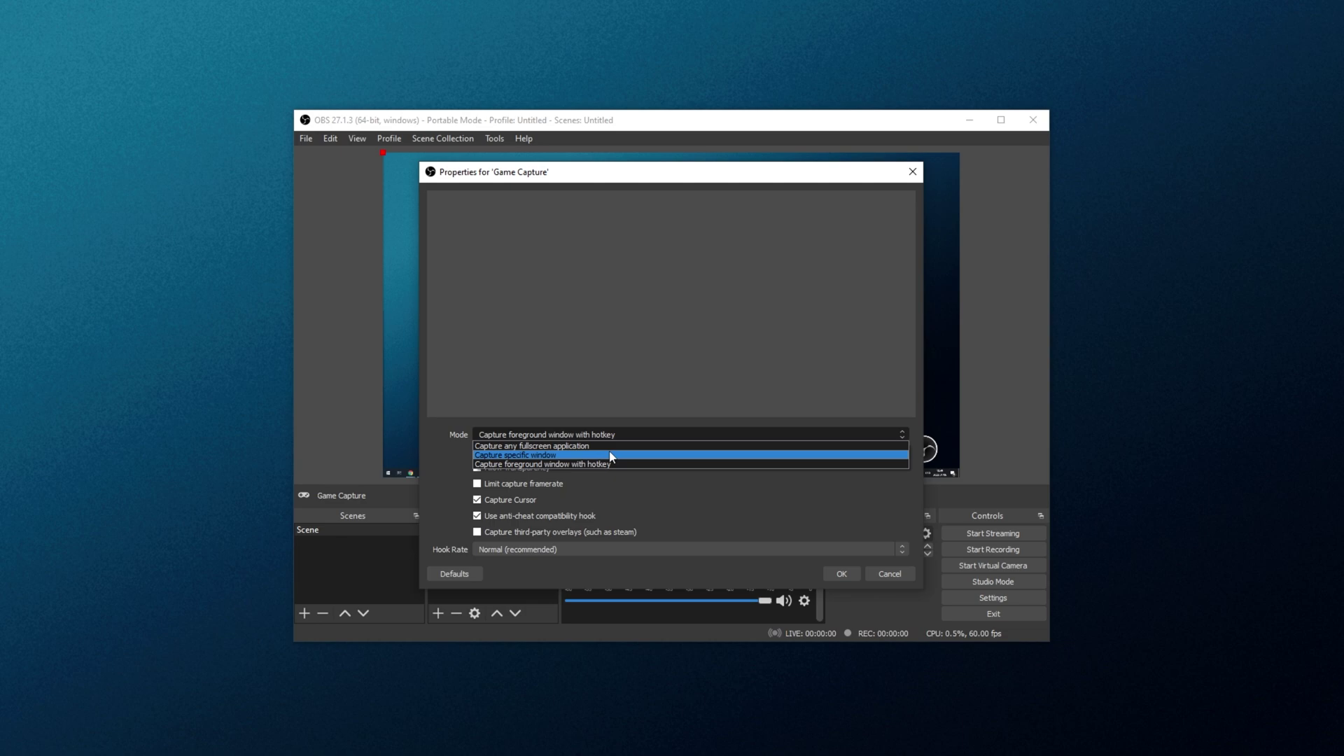
pyautogui.click(609, 453)
pyautogui.click(568, 453)
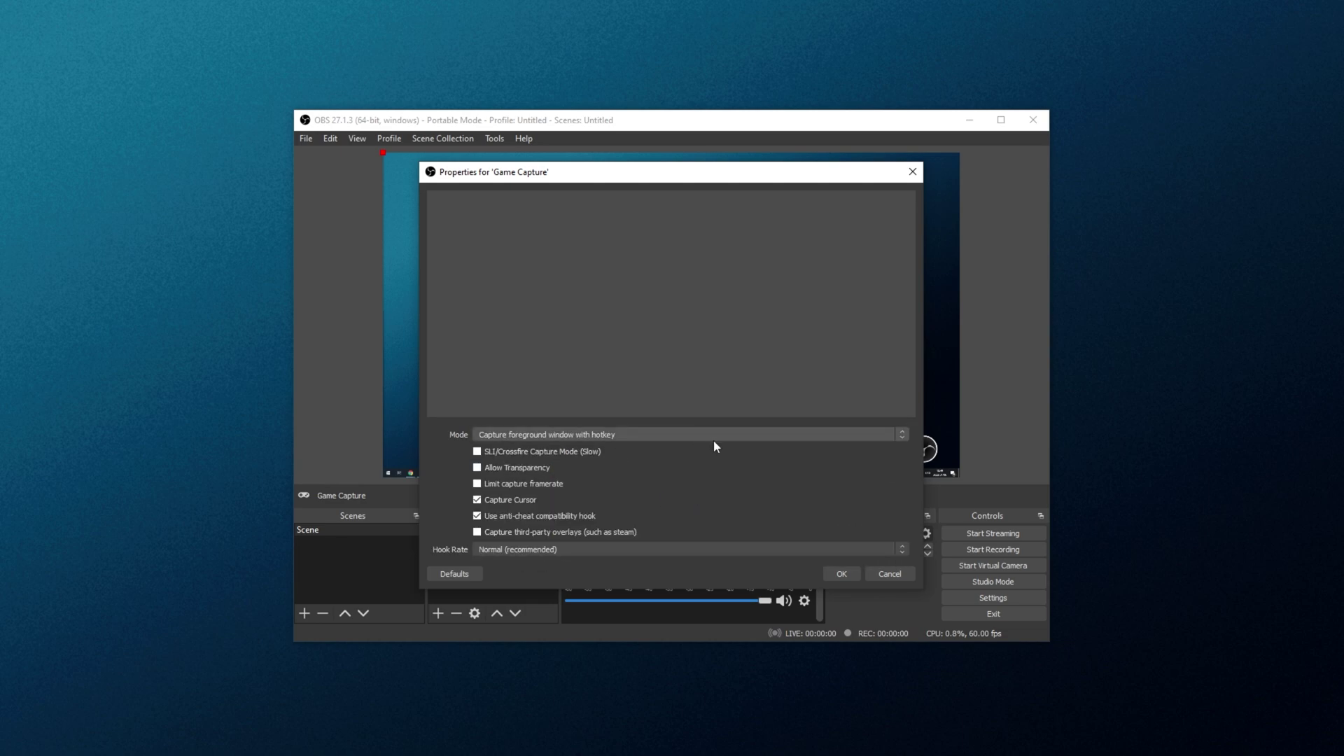
pyautogui.click(840, 569)
# Bind Ctrl + Num + to Game Capture's Capture foreground window hotkey and save the settings.
pyautogui.click(963, 599)
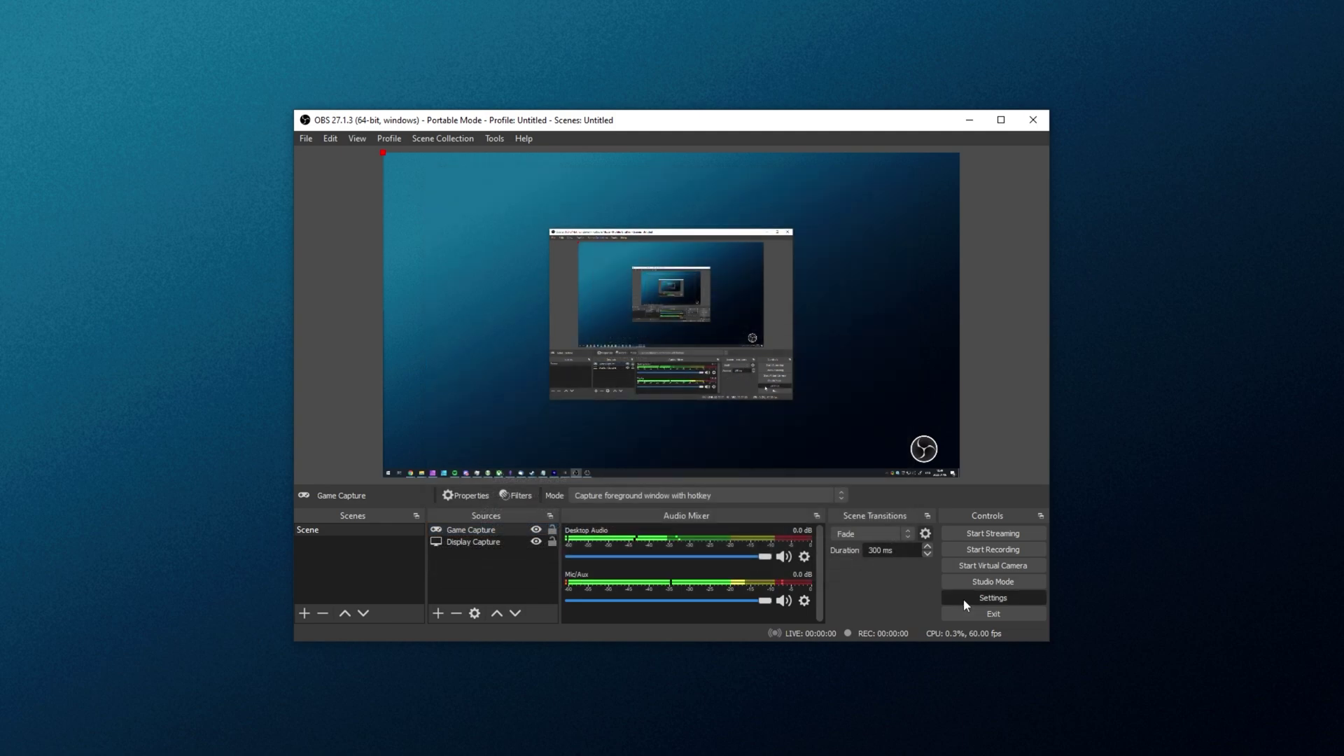
pyautogui.click(399, 318)
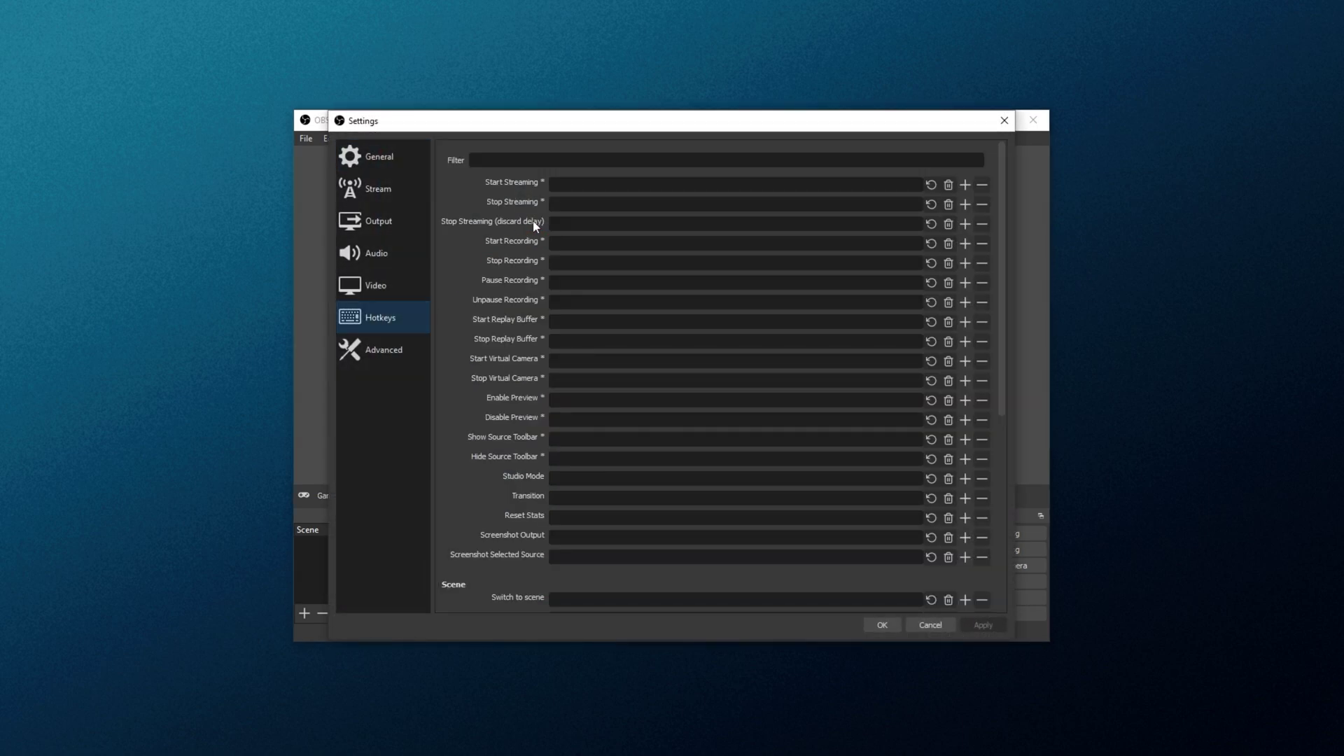
pyautogui.scroll(-3, 471, 294)
pyautogui.scroll(-2, 470, 329)
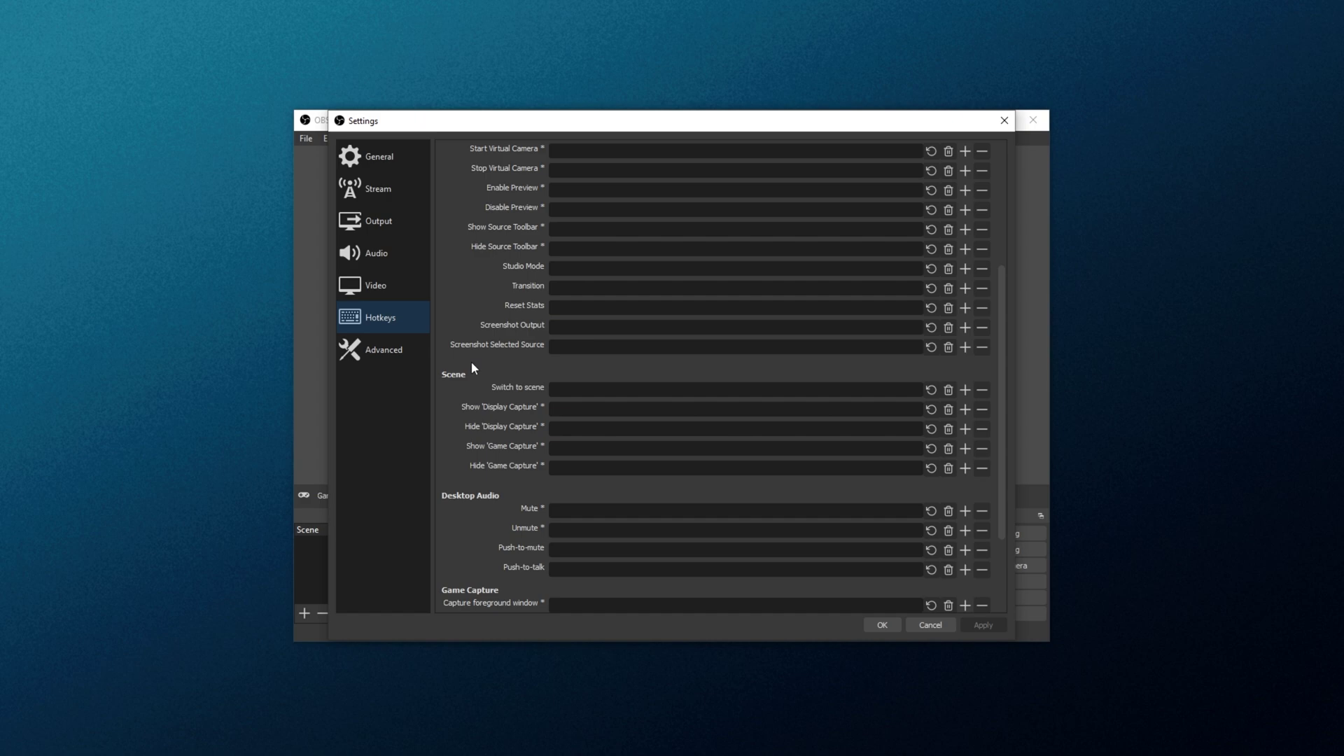
pyautogui.scroll(-3, 473, 368)
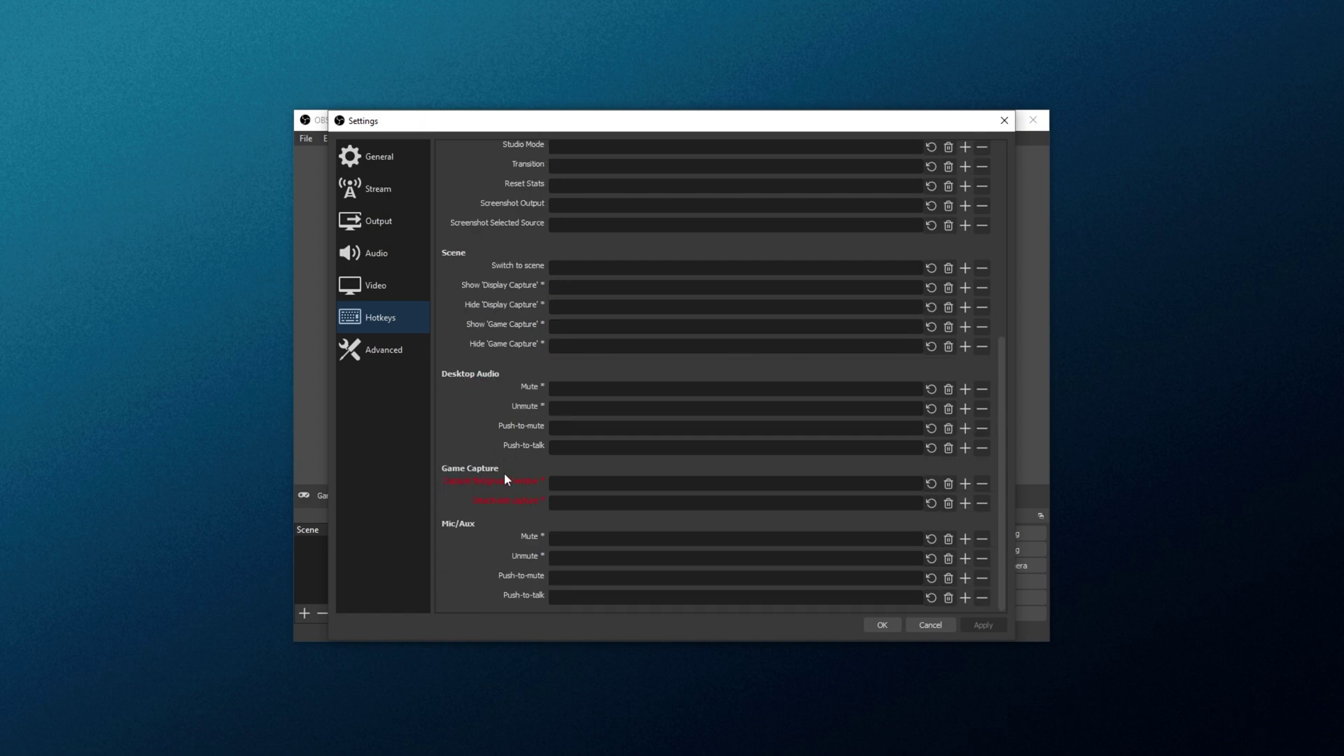
pyautogui.click(651, 482)
pyautogui.press('ctrl+KP_Add')
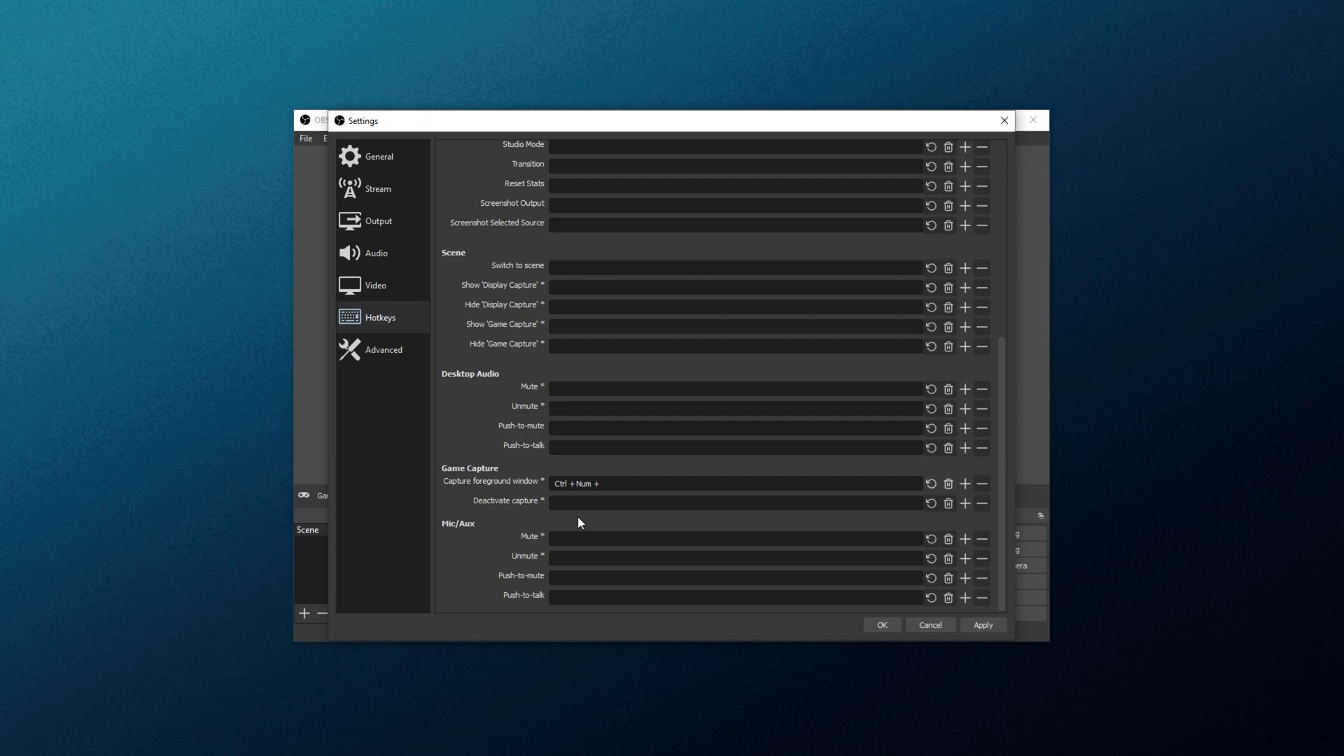
pyautogui.click(977, 623)
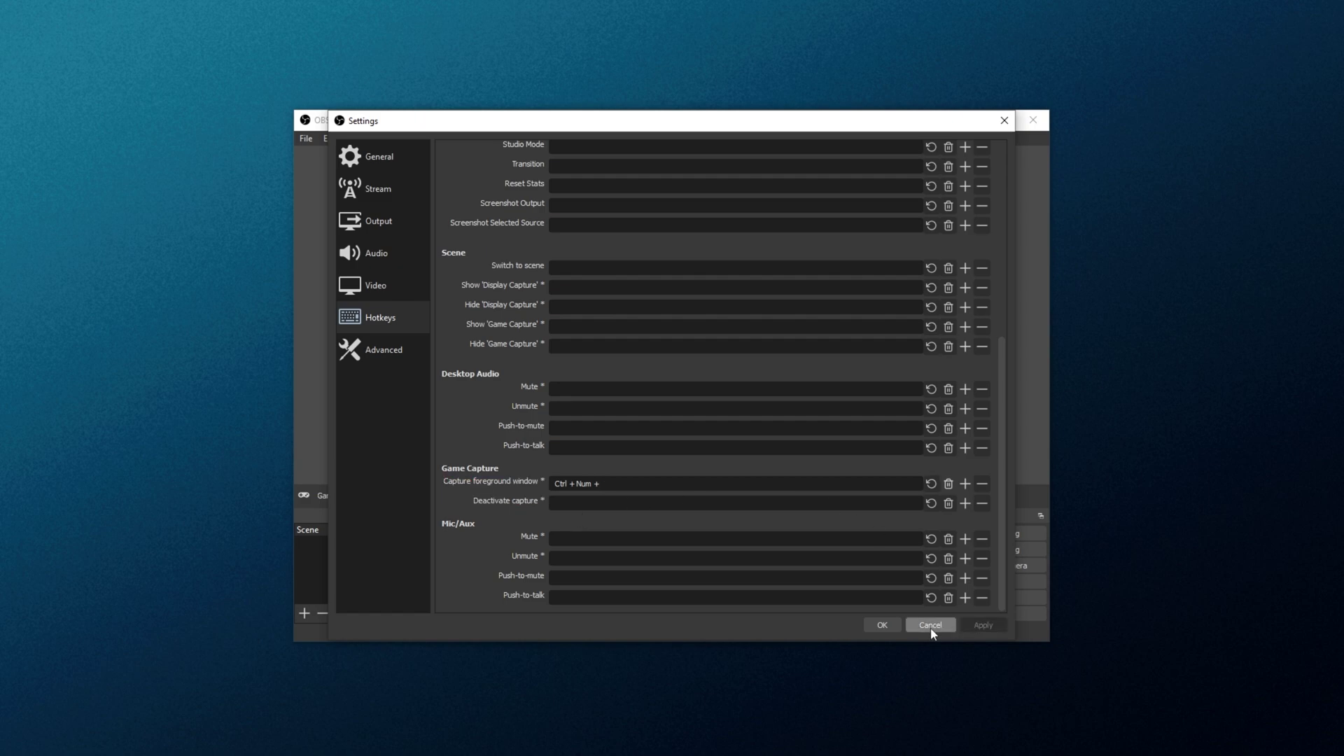
pyautogui.click(883, 626)
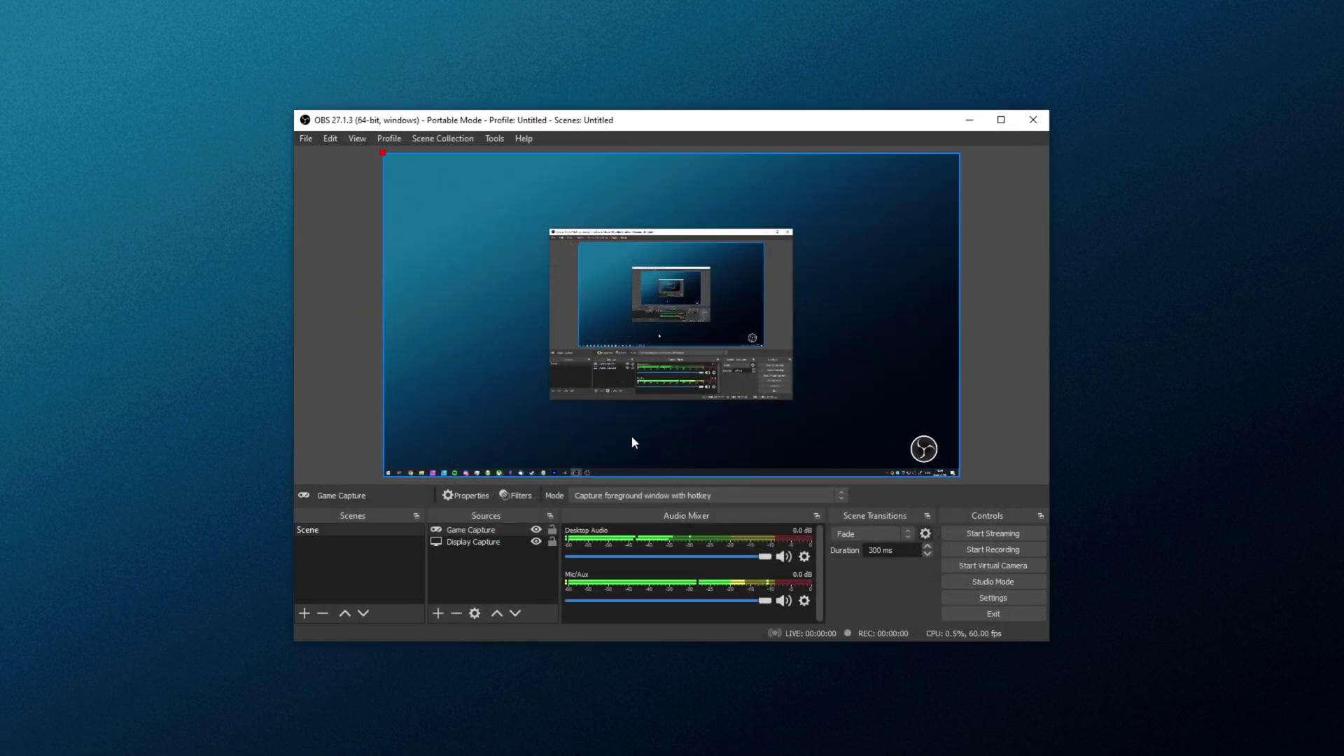
# Apply Transform > Fit to screen to the Game Capture source.
pyautogui.click(490, 532)
pyautogui.rightClick(505, 530)
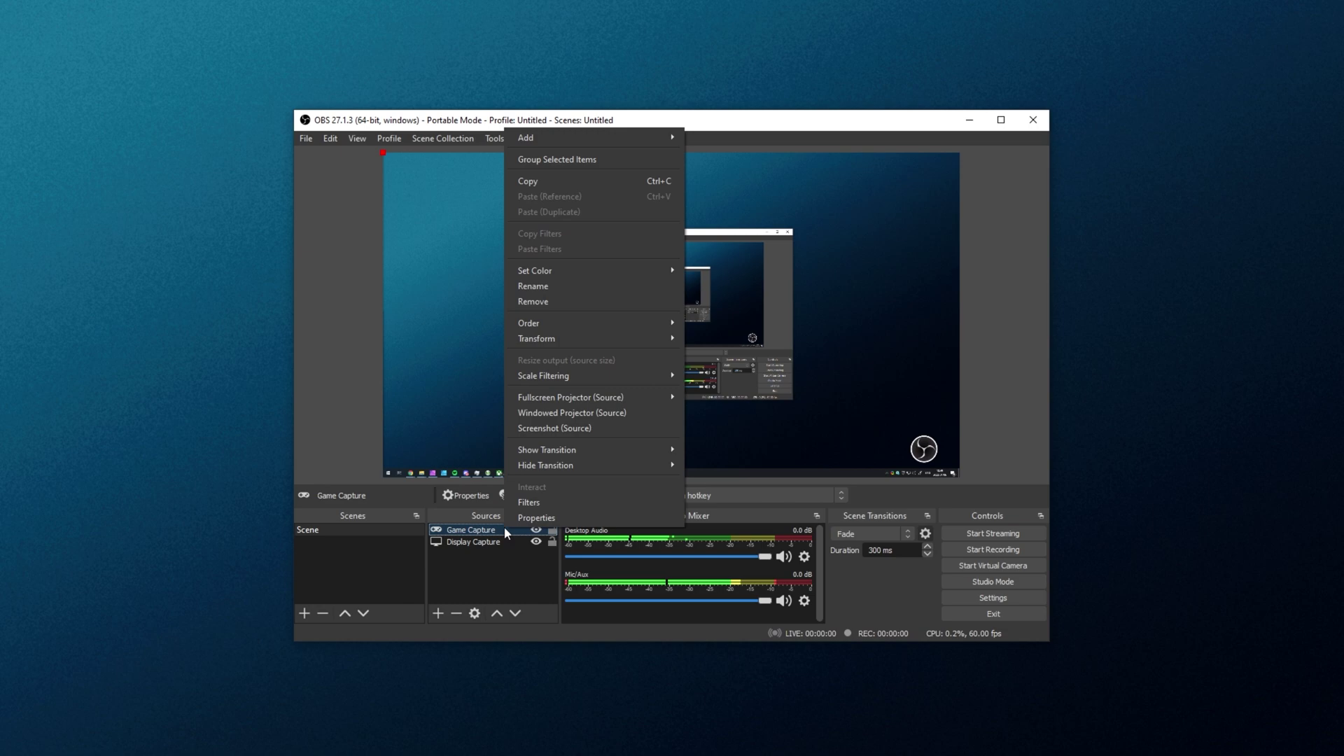
pyautogui.moveTo(577, 341)
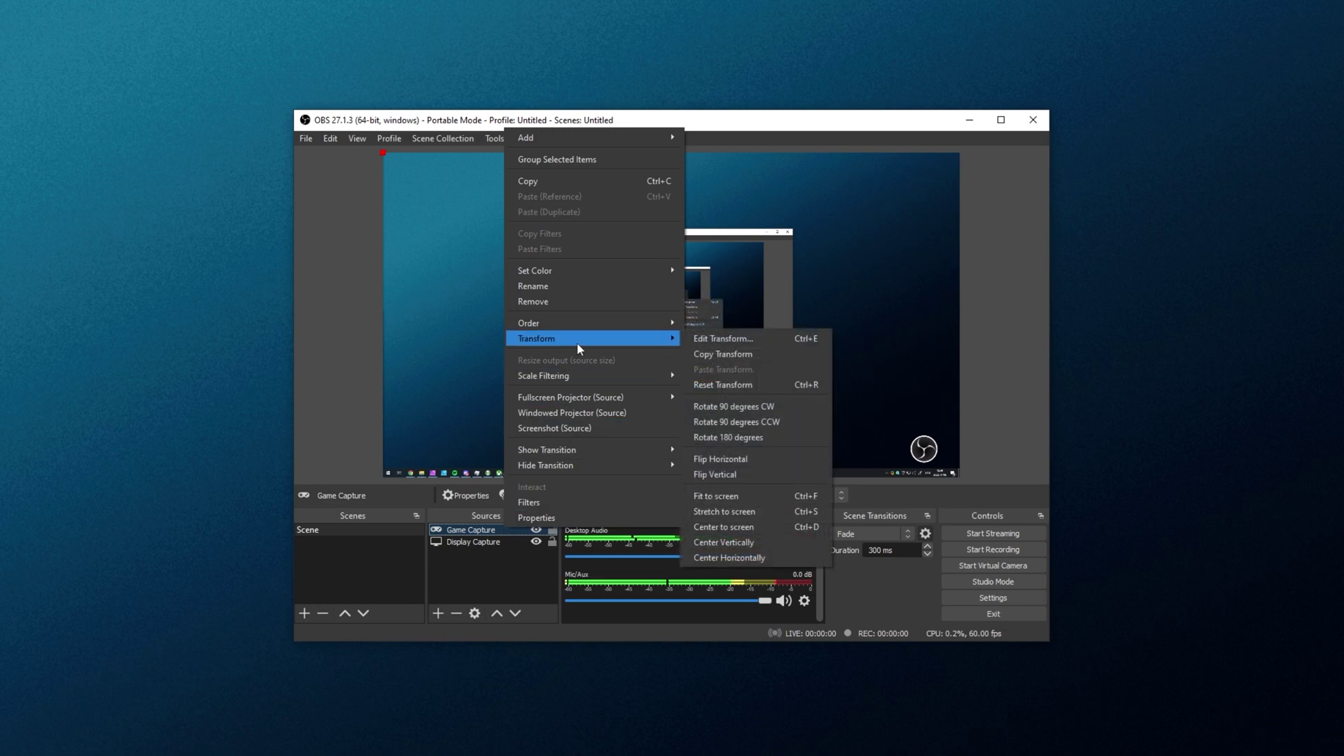
pyautogui.click(736, 496)
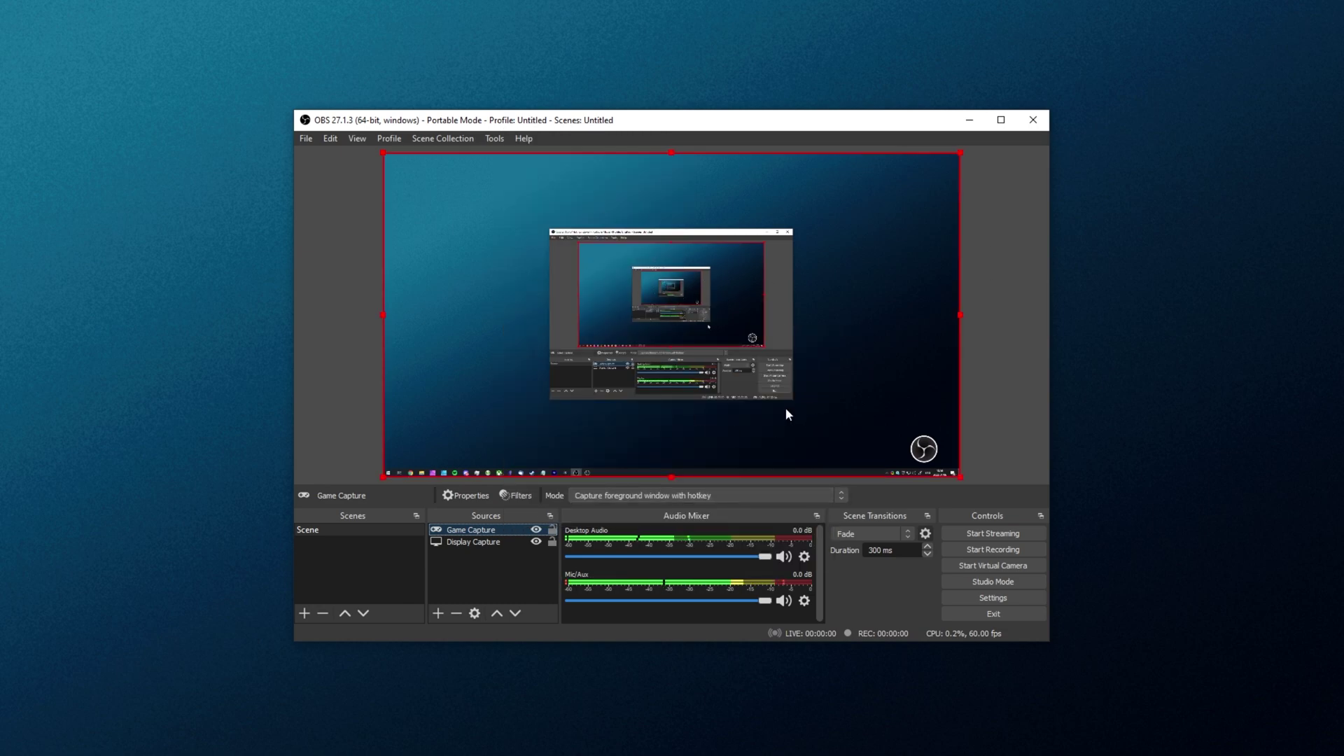
# Create a new Window Capture source, then move and minimize the Explorer Videos window.
pyautogui.click(506, 571)
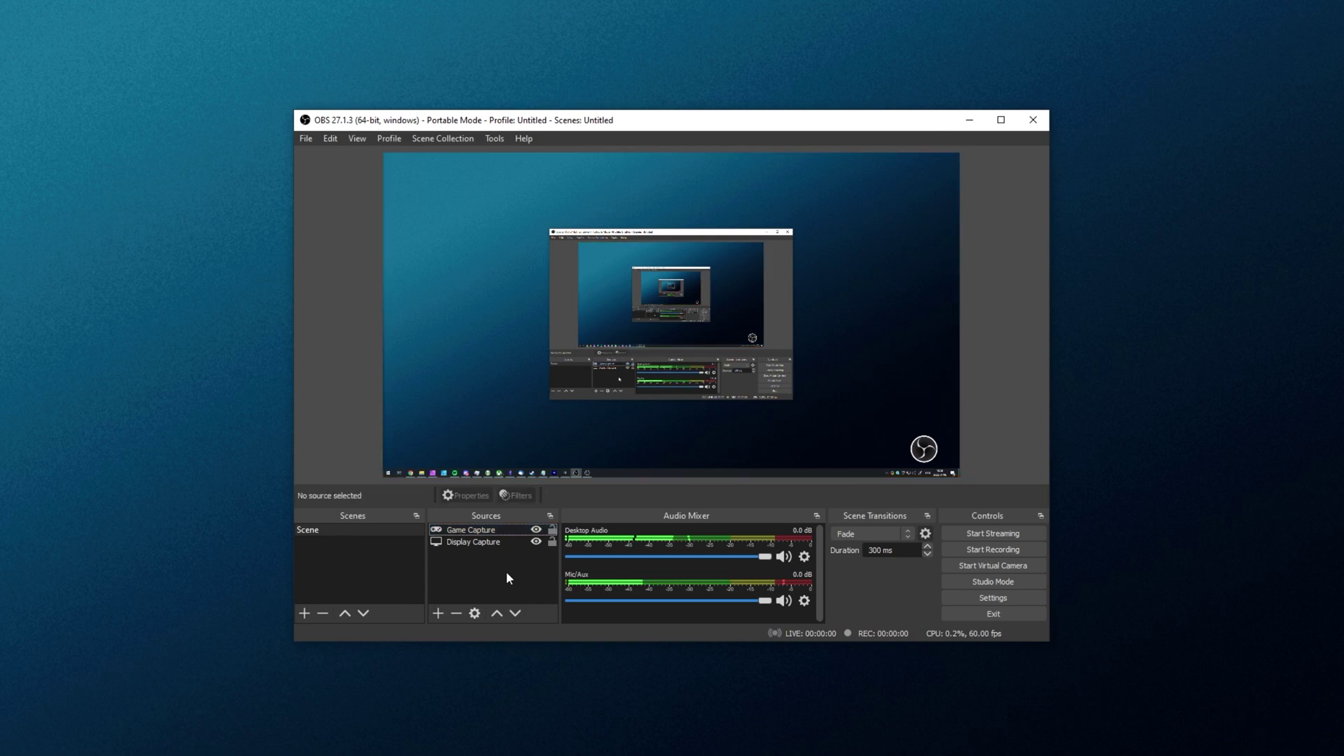
pyautogui.click(443, 609)
pyautogui.click(483, 754)
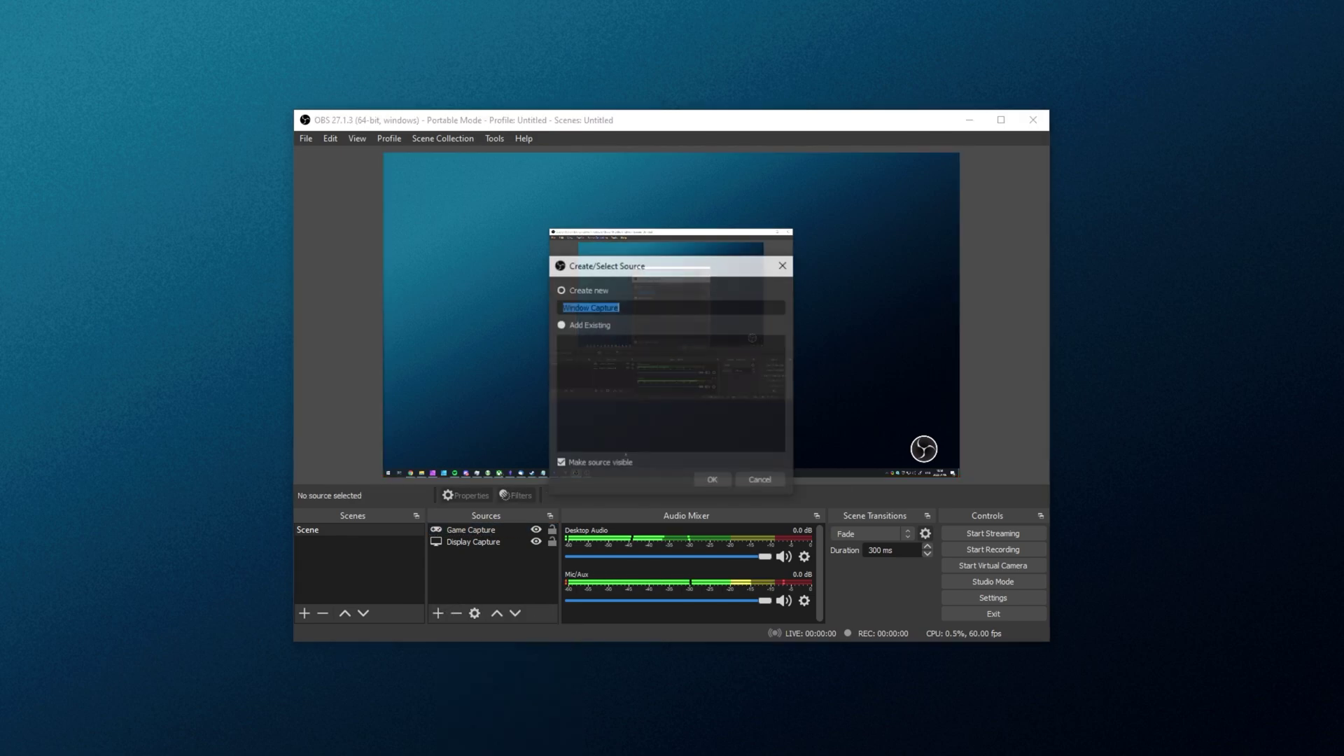
pyautogui.click(712, 479)
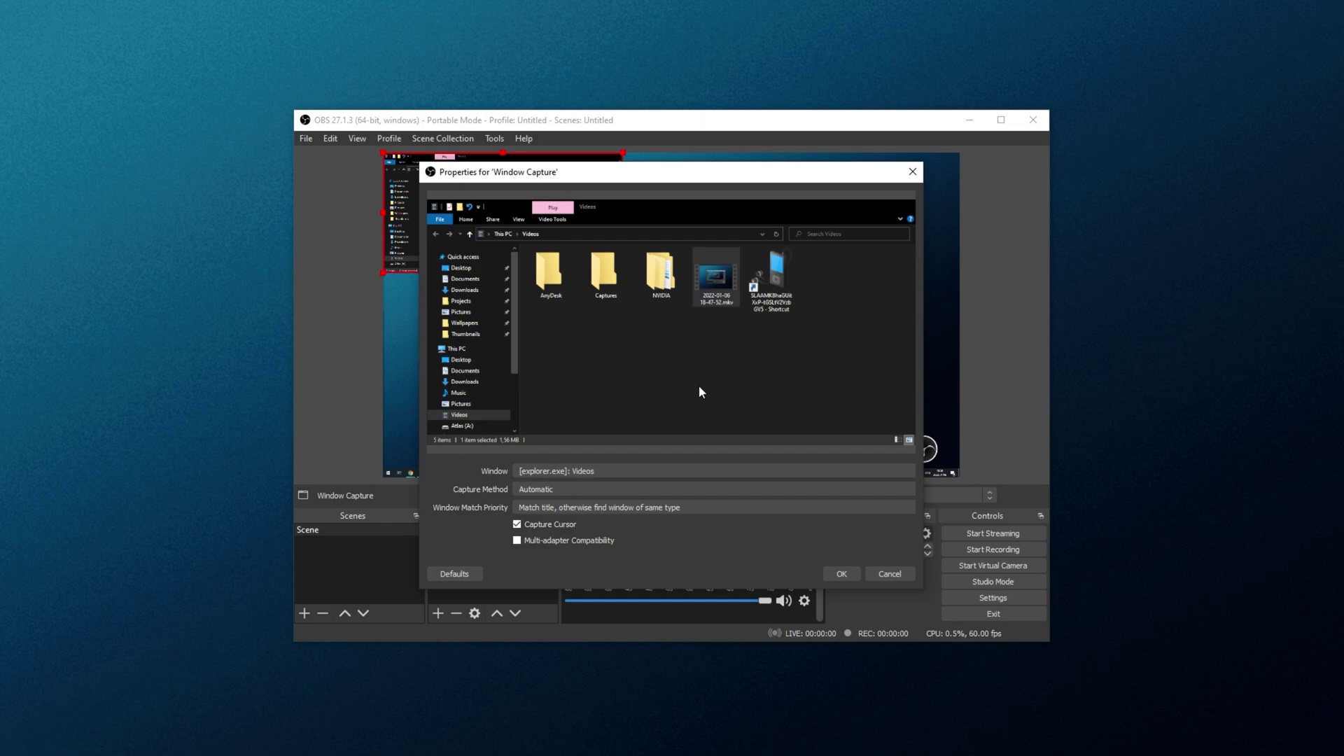
pyautogui.moveTo(1343, 217); pyautogui.dragTo(124, 410)
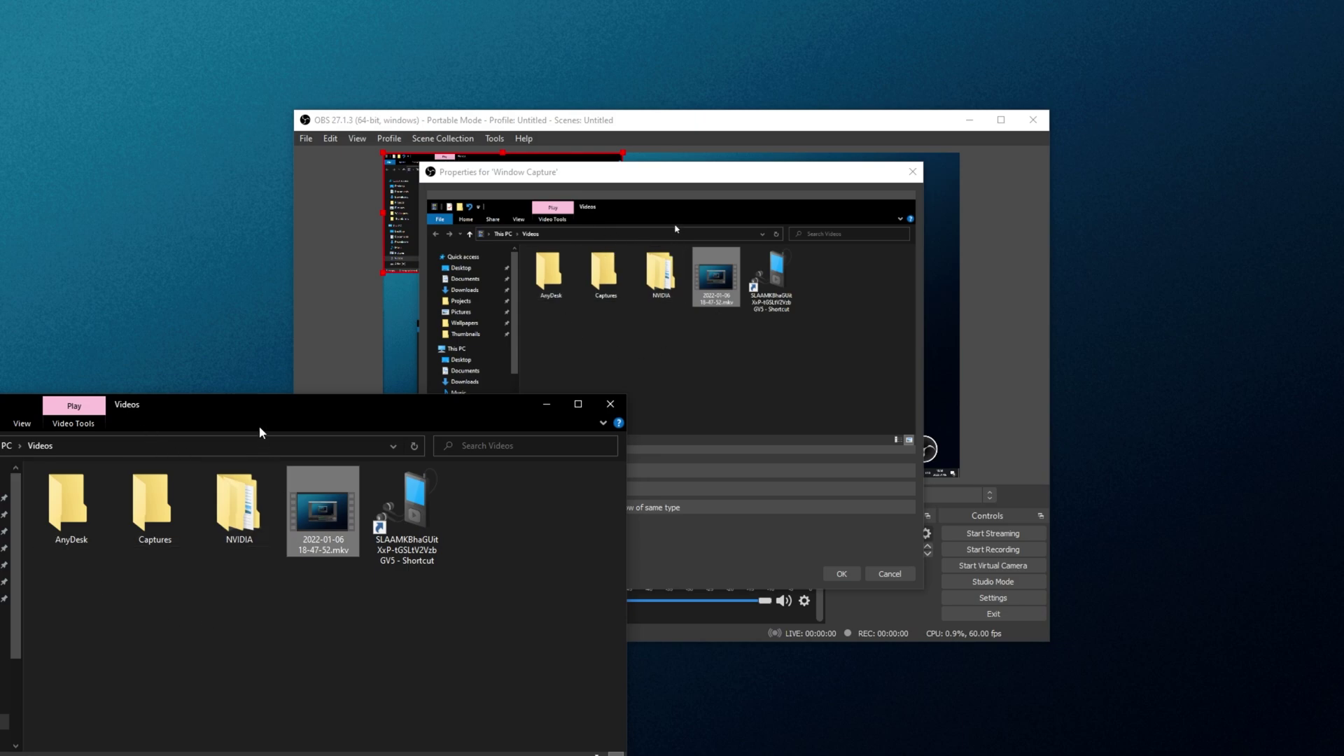
pyautogui.moveTo(259, 426); pyautogui.dragTo(213, 464)
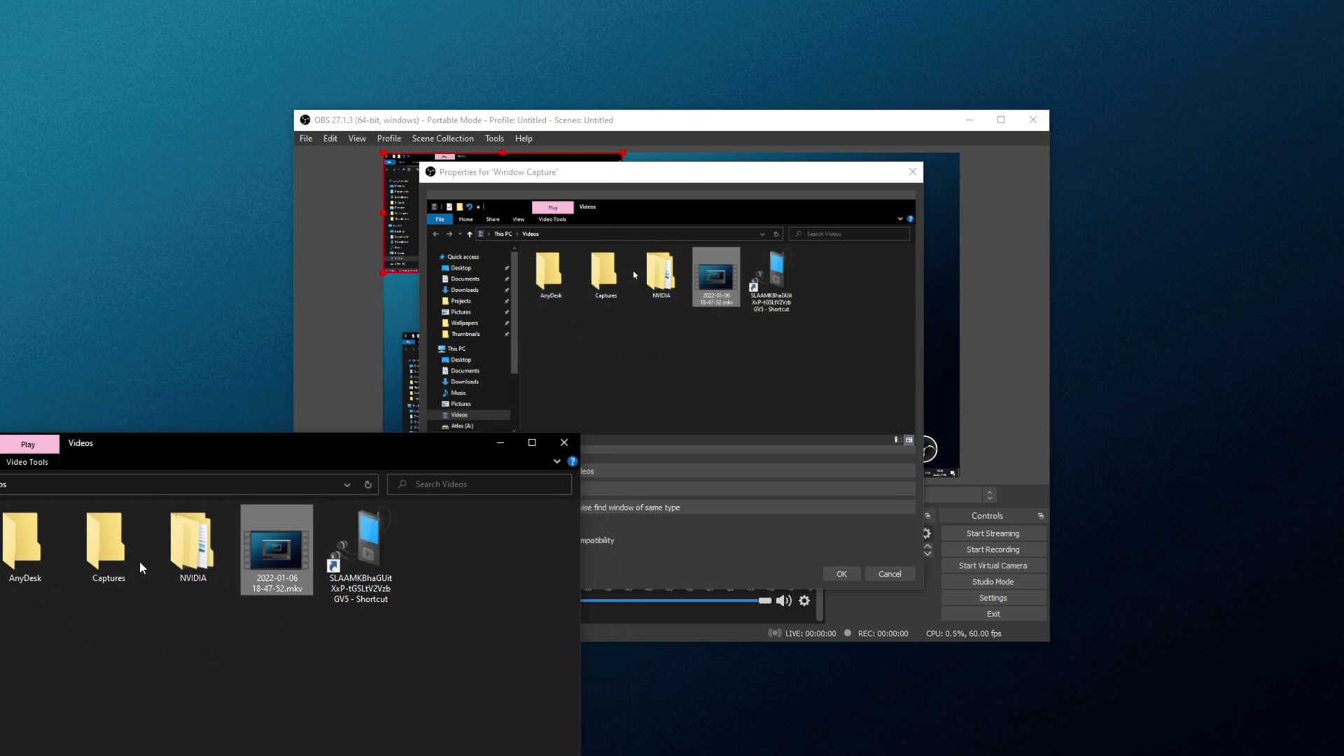
pyautogui.click(500, 443)
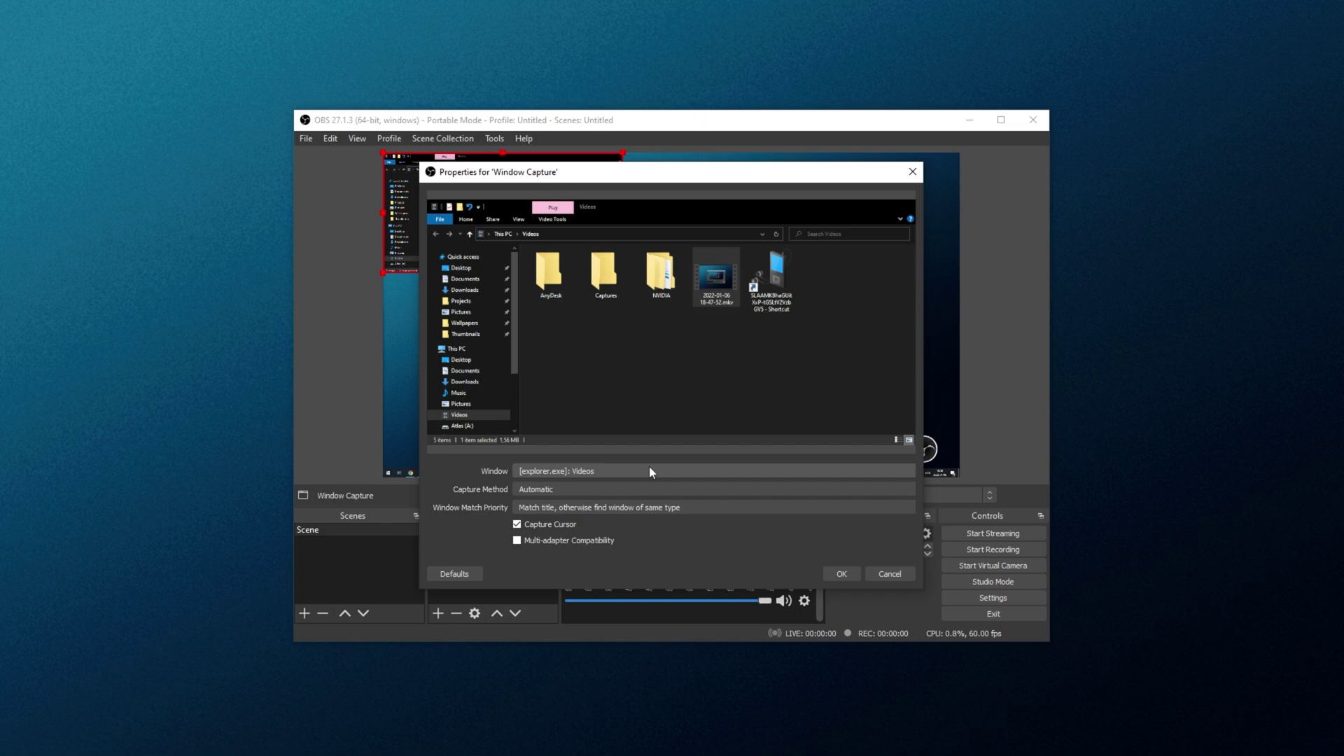
# Keep Automatic capture method and title-then-type window matching, and confirm the properties.
pyautogui.click(584, 490)
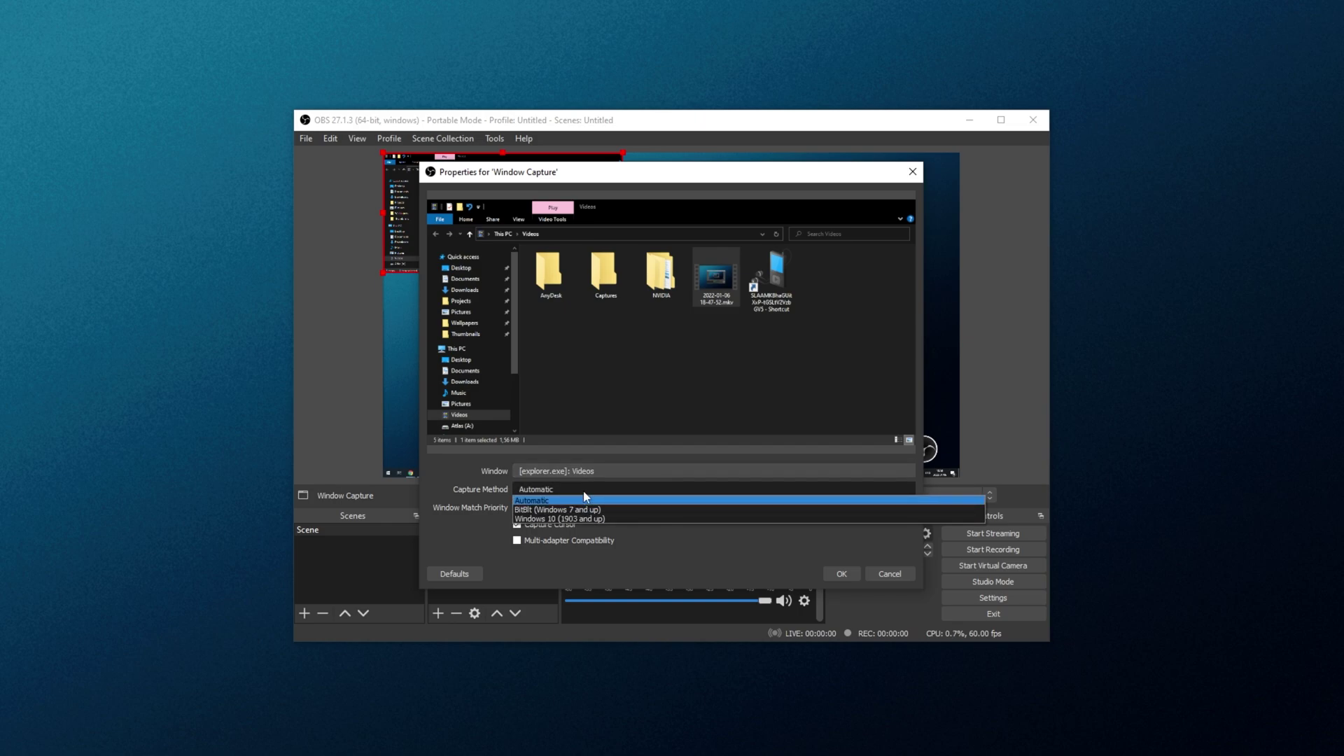
pyautogui.click(585, 500)
pyautogui.click(586, 506)
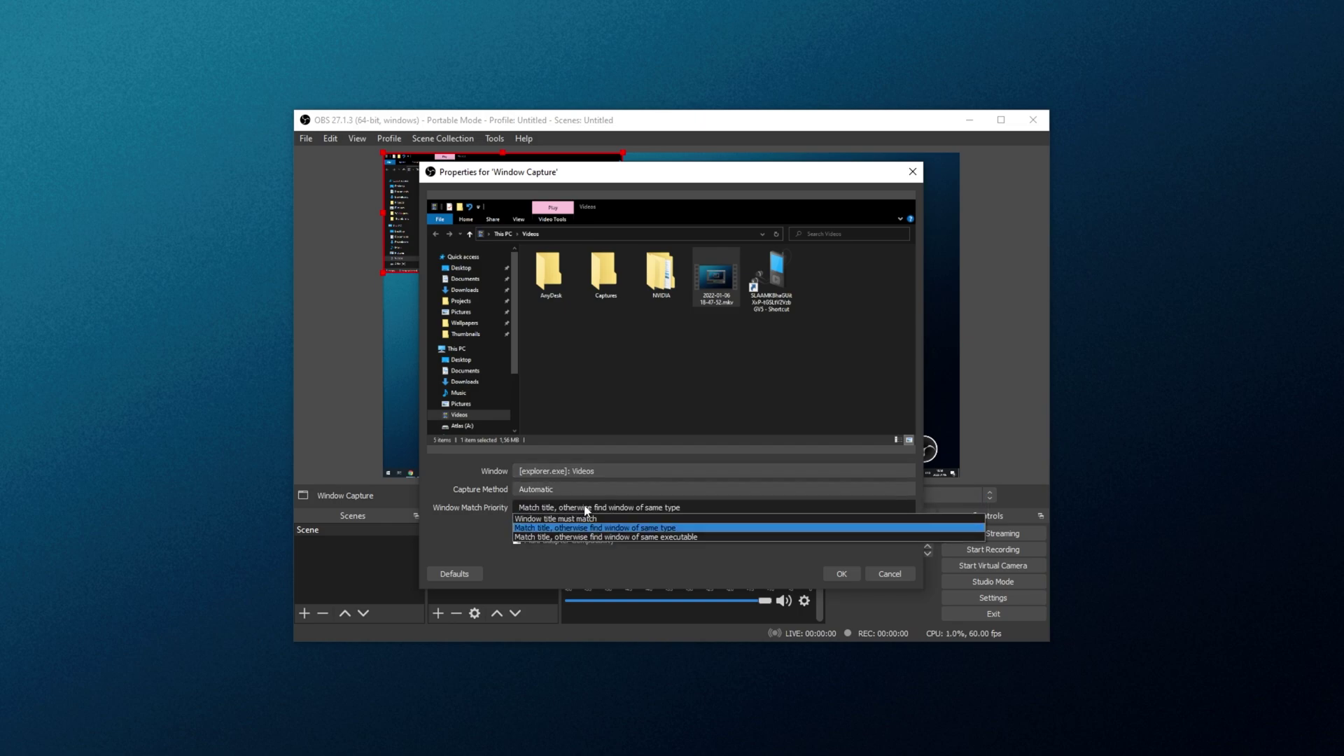
pyautogui.click(586, 510)
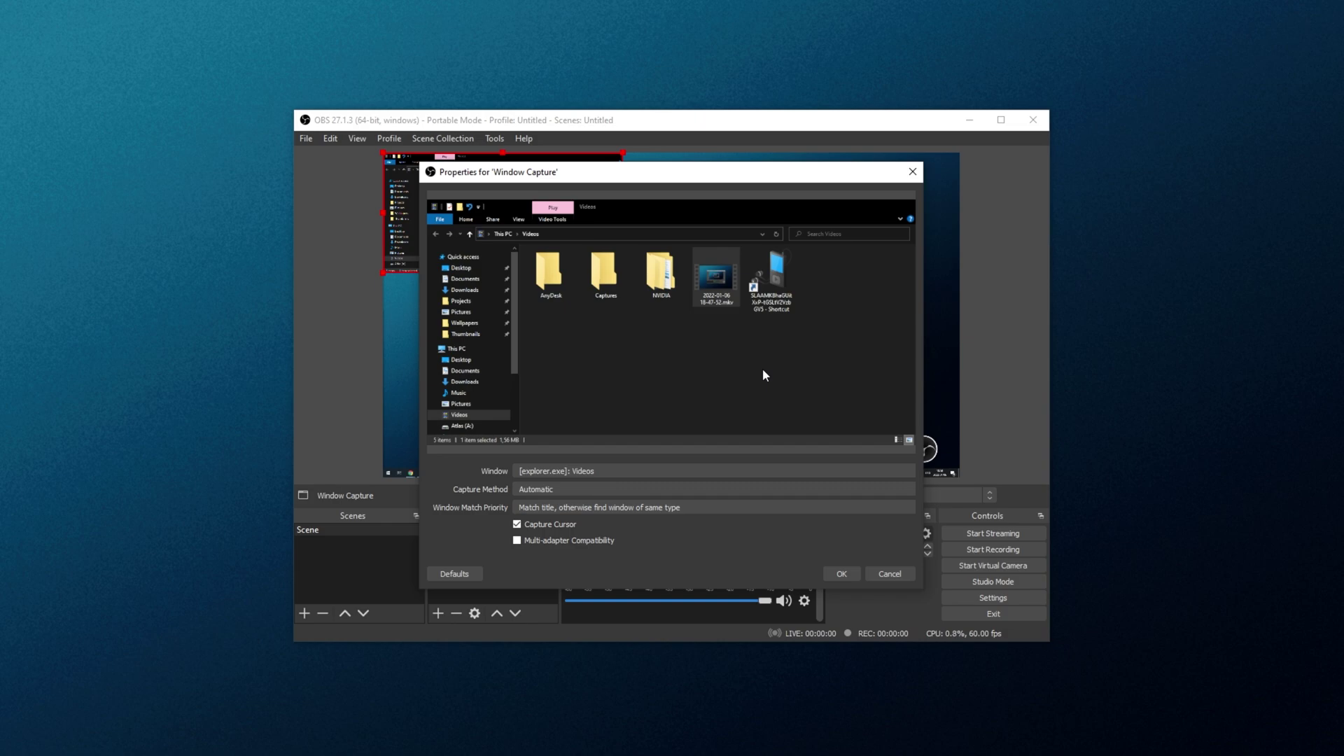
pyautogui.click(837, 572)
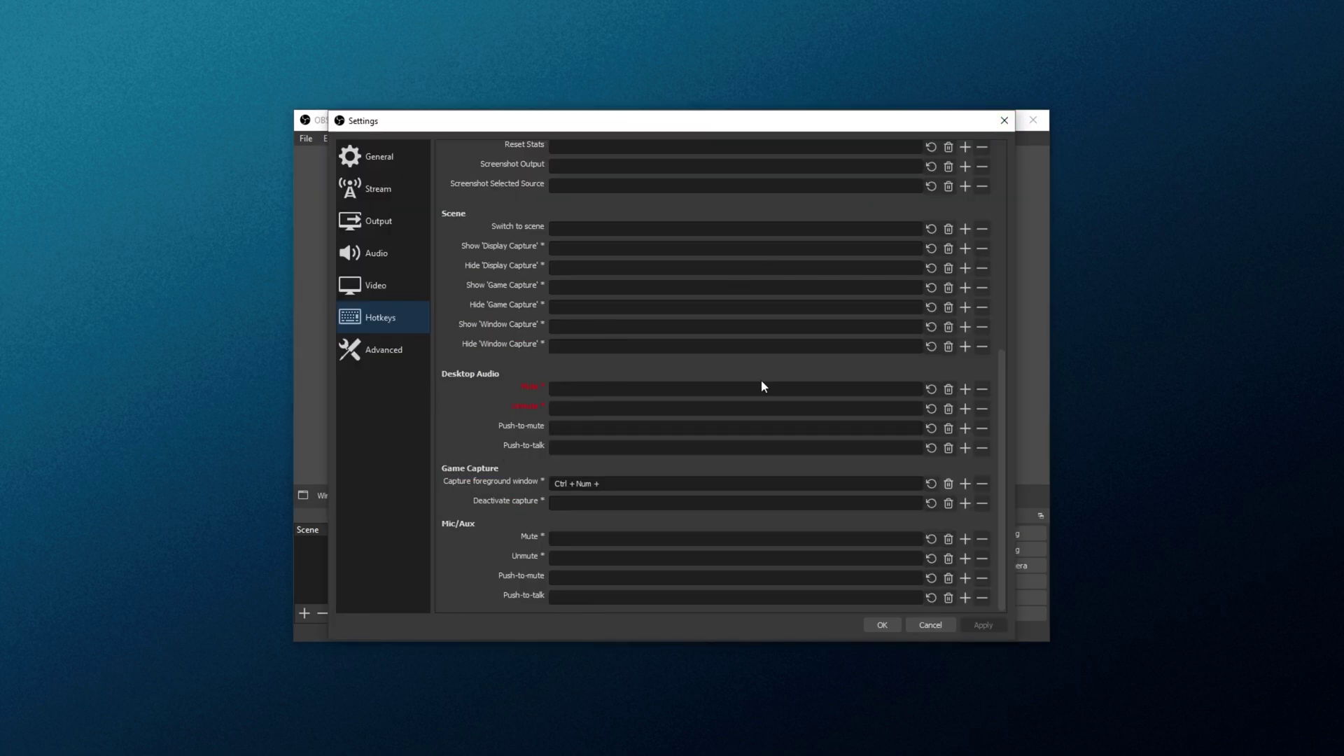
pyautogui.click(633, 483)
pyautogui.press('ctrl+KP_Add')
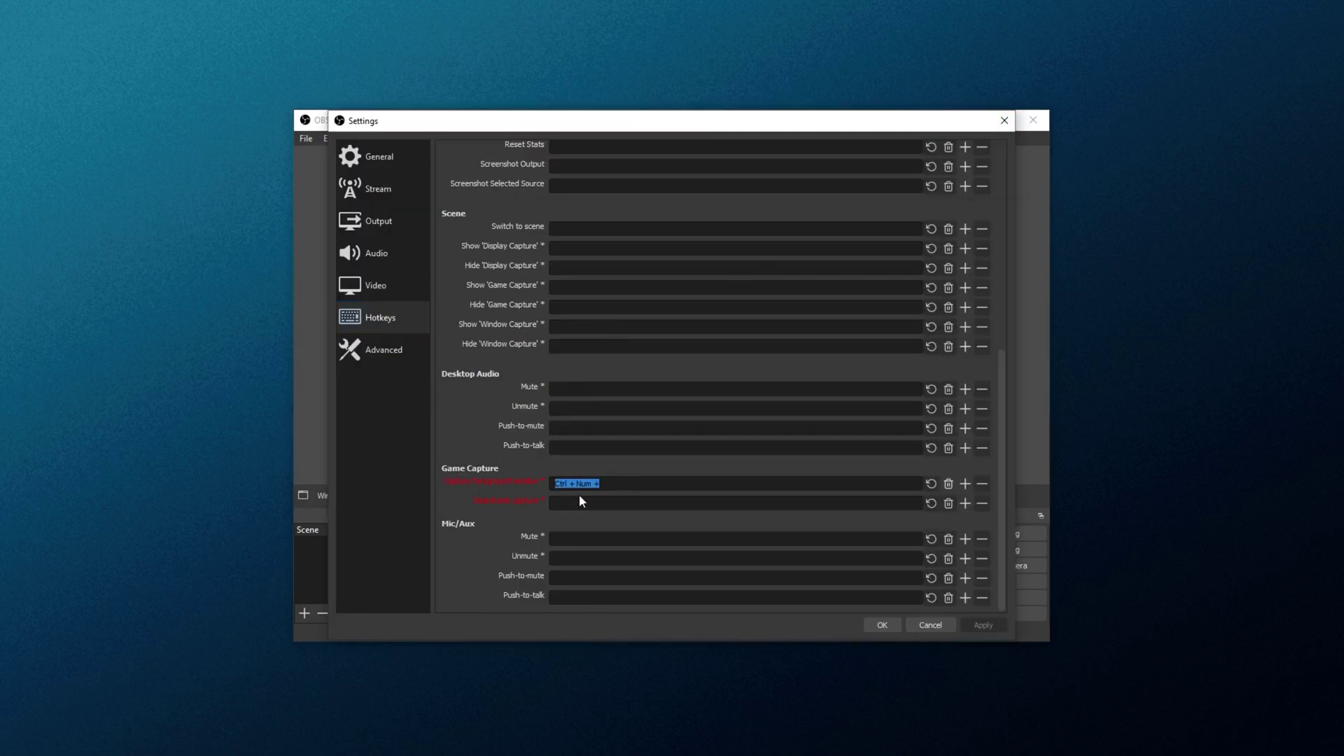
pyautogui.click(948, 484)
pyautogui.click(882, 625)
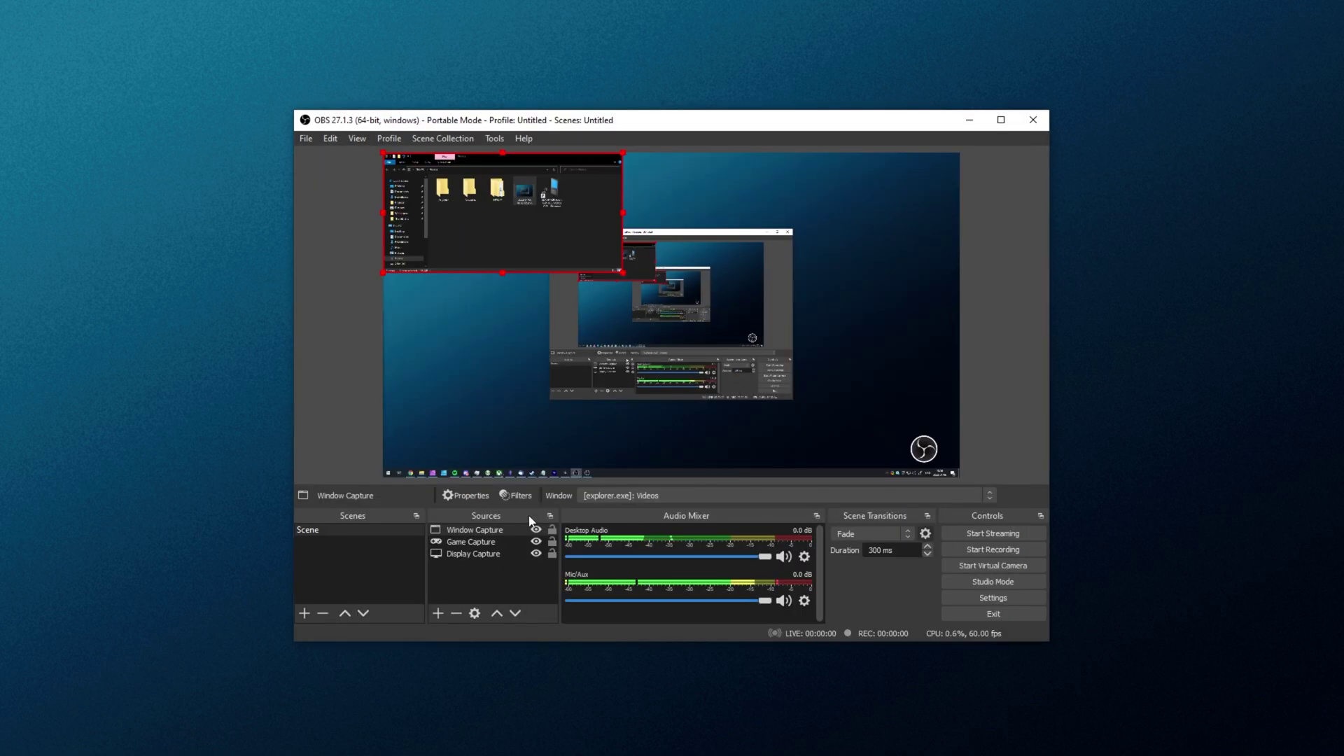
pyautogui.doubleClick(488, 530)
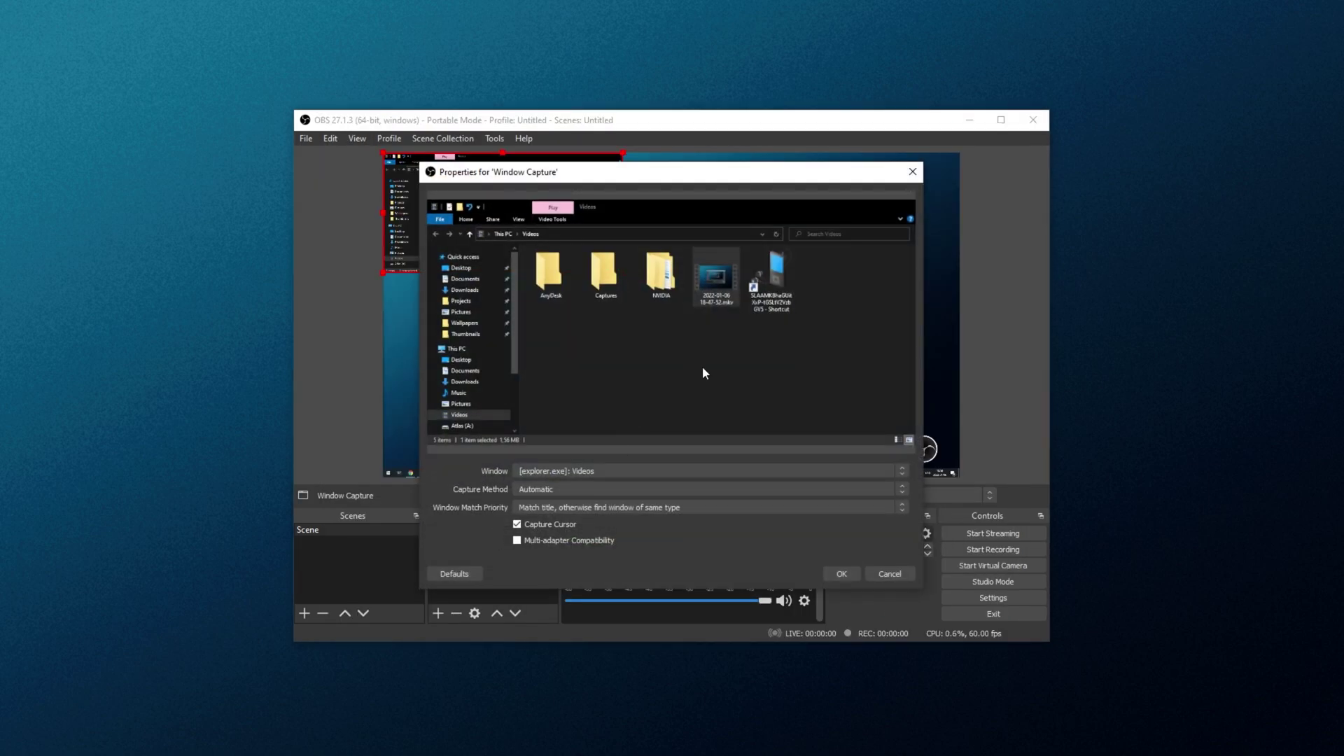
pyautogui.click(912, 172)
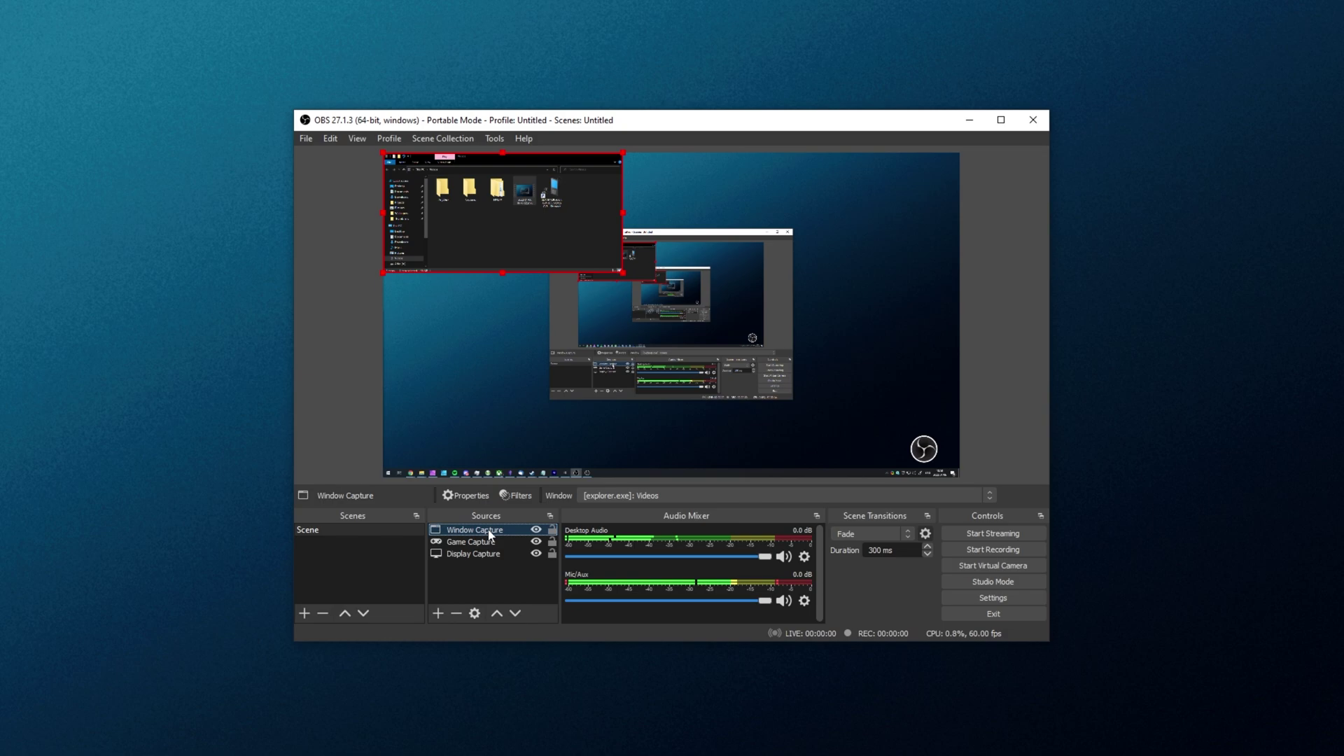
# Delete the Window Capture source and confirm its removal.
pyautogui.rightClick(490, 534)
pyautogui.press('Escape')
pyautogui.click(456, 612)
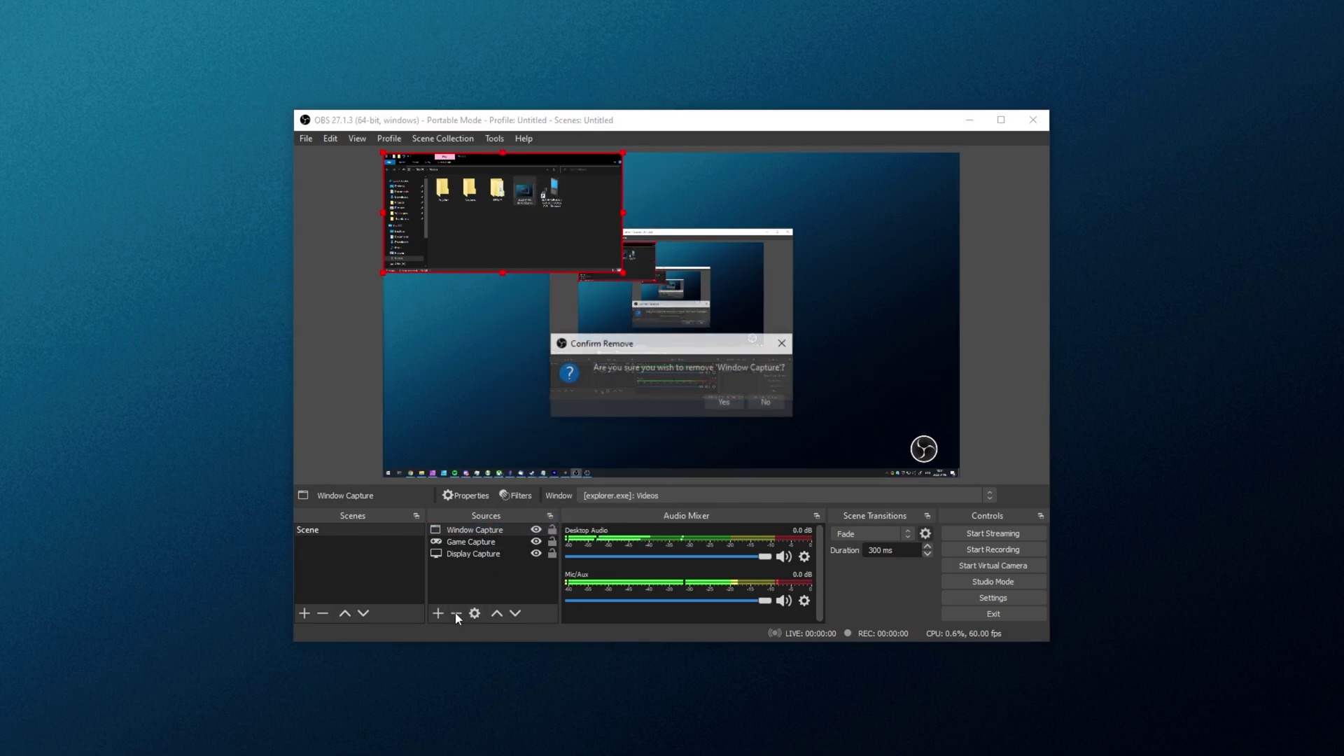
pyautogui.click(724, 402)
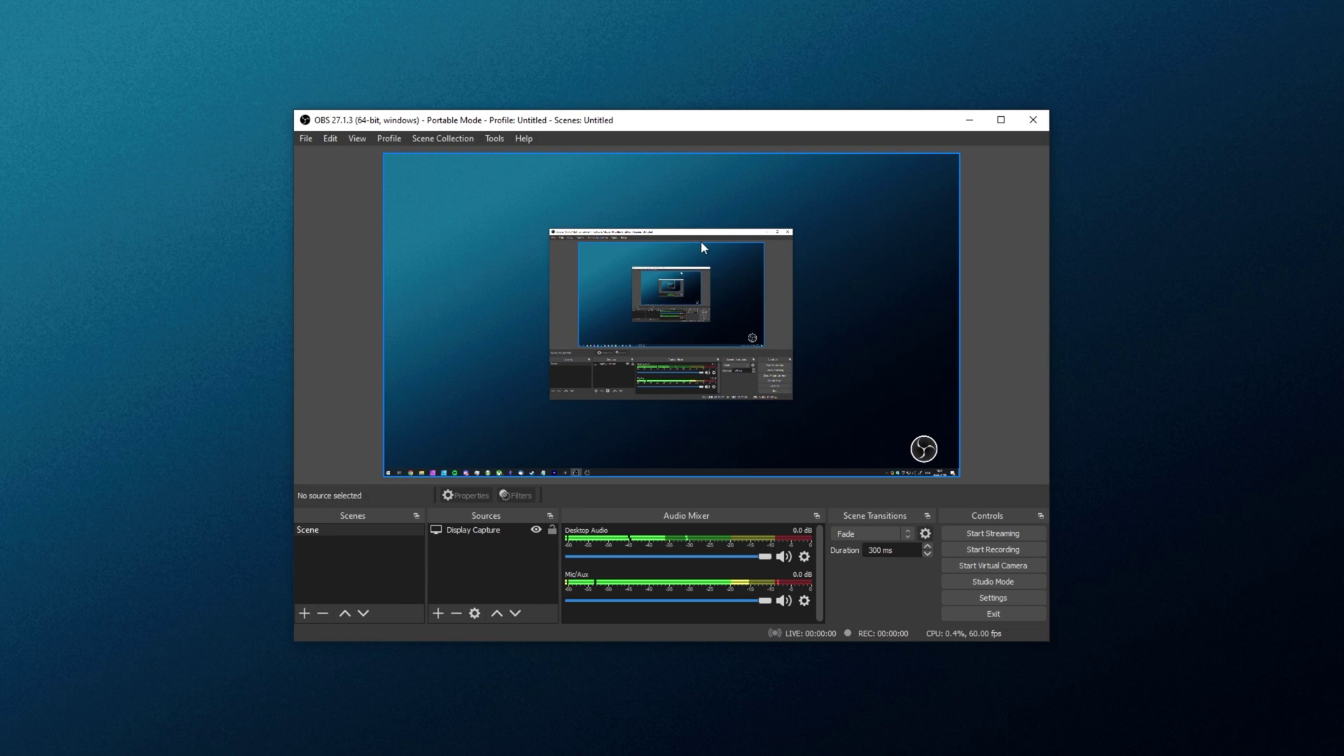
pyautogui.click(510, 530)
pyautogui.doubleClick(510, 529)
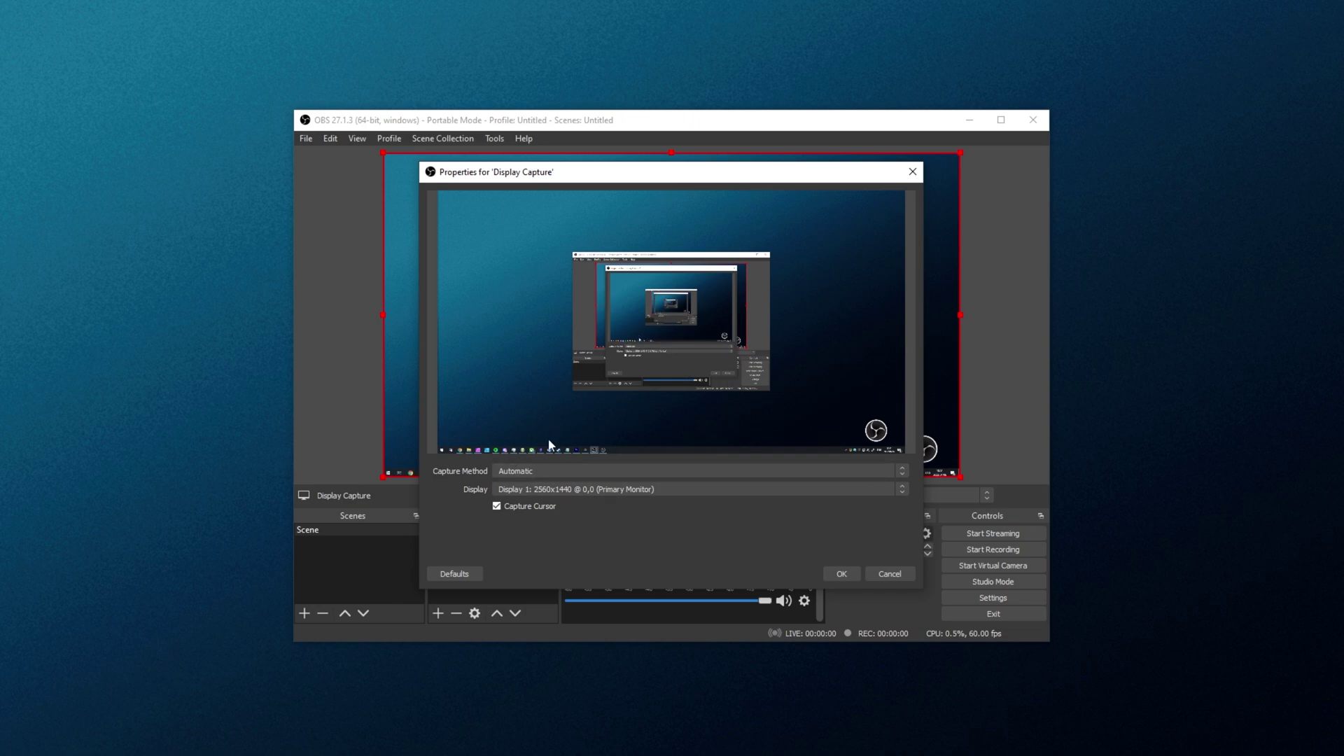
pyautogui.click(511, 470)
pyautogui.click(511, 470)
pyautogui.click(509, 471)
pyautogui.click(884, 537)
pyautogui.click(841, 573)
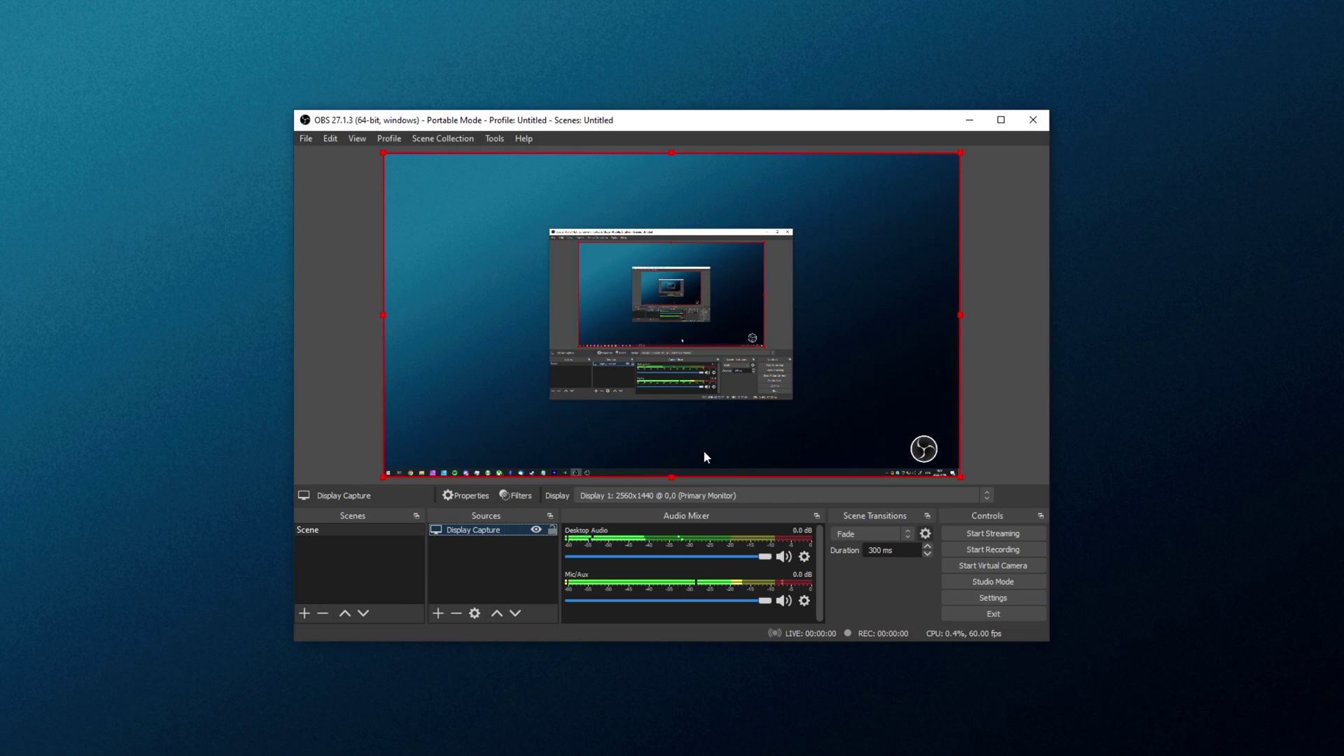
pyautogui.click(989, 267)
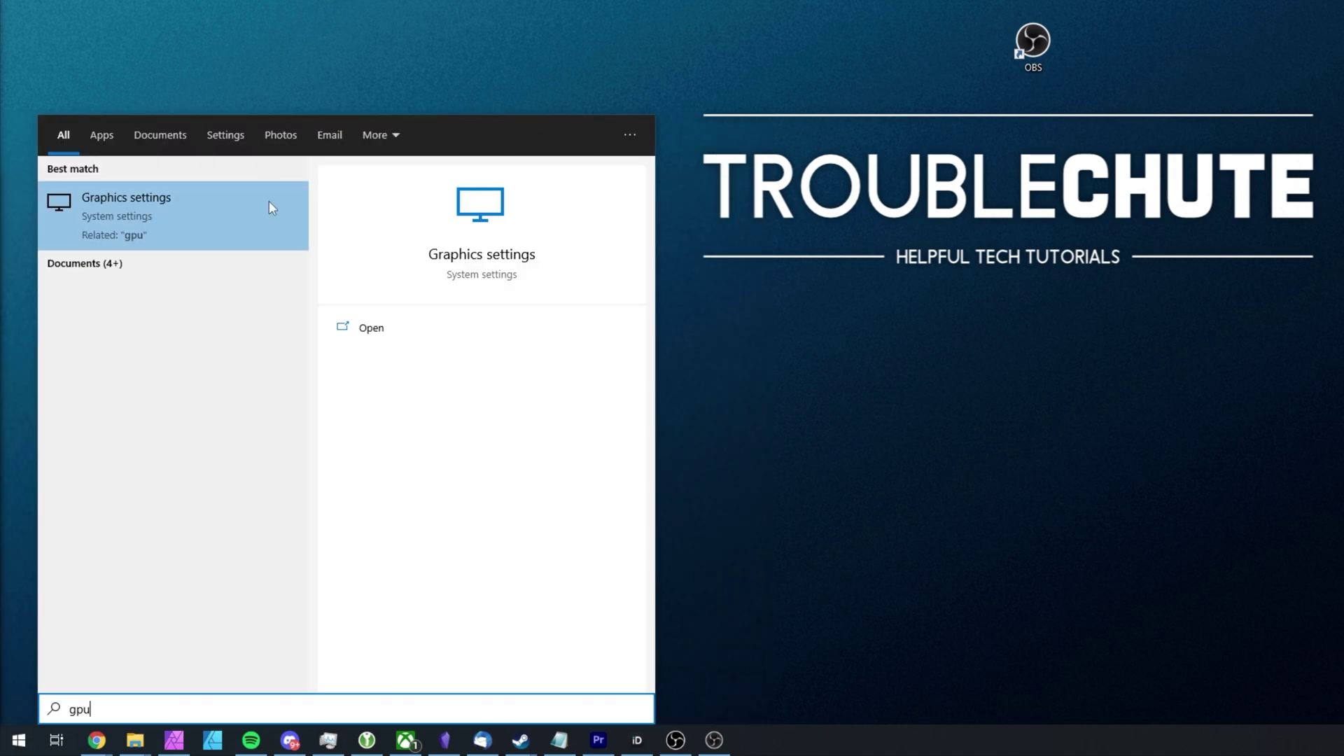
# Open Graphics settings and browse for a Desktop app to add.
pyautogui.click(264, 209)
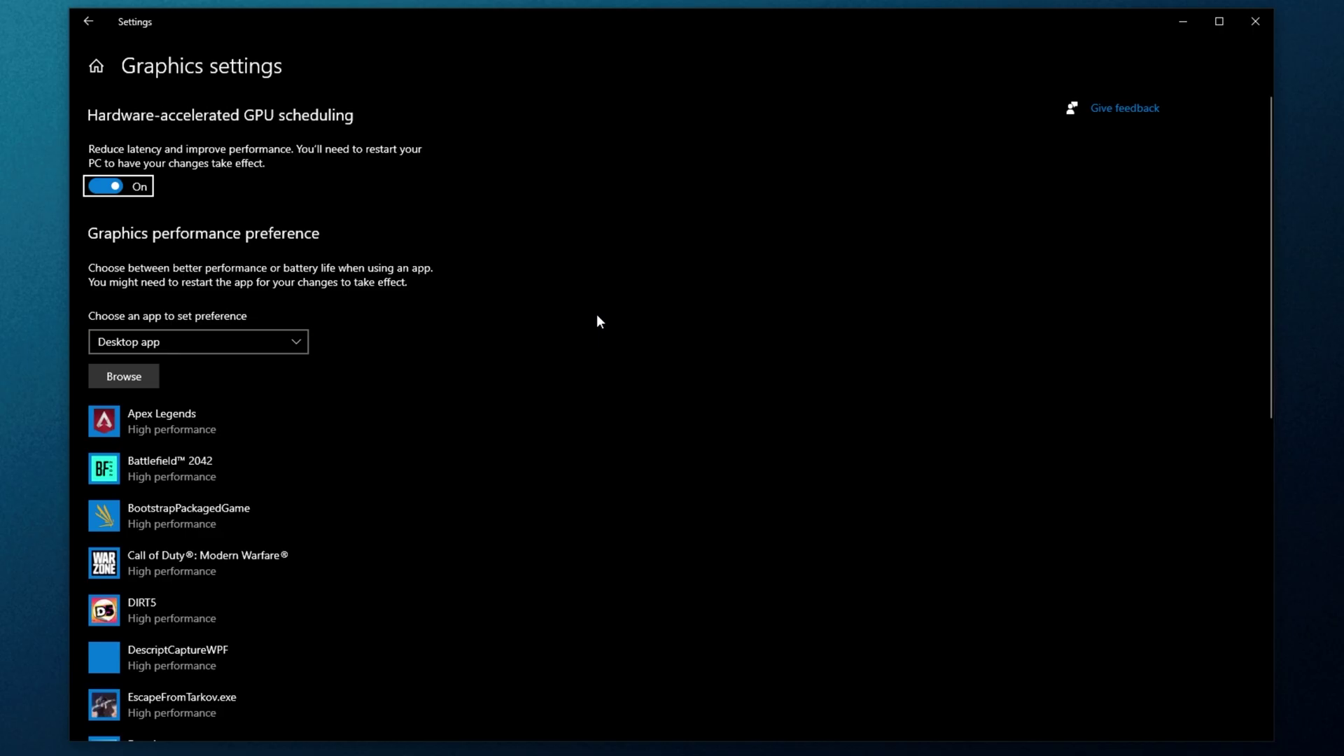
pyautogui.scroll(-2, 280, 259)
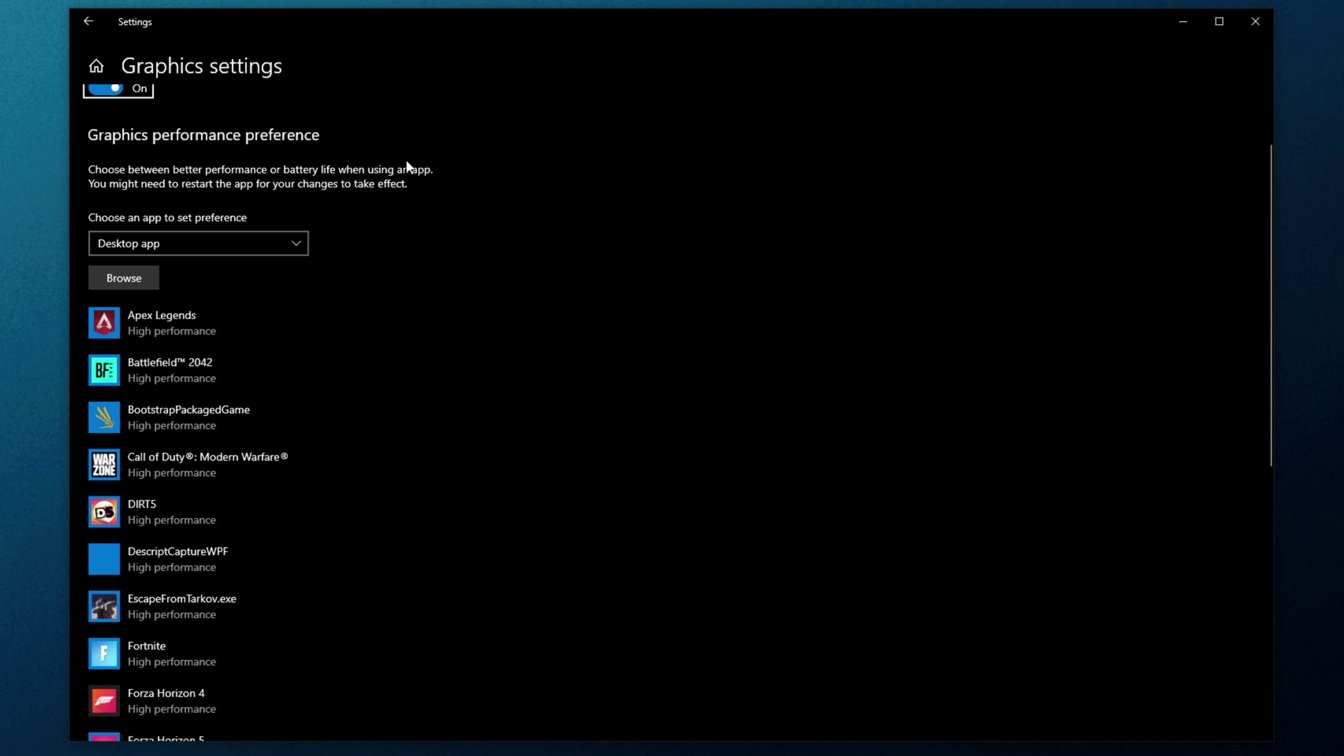
pyautogui.click(167, 243)
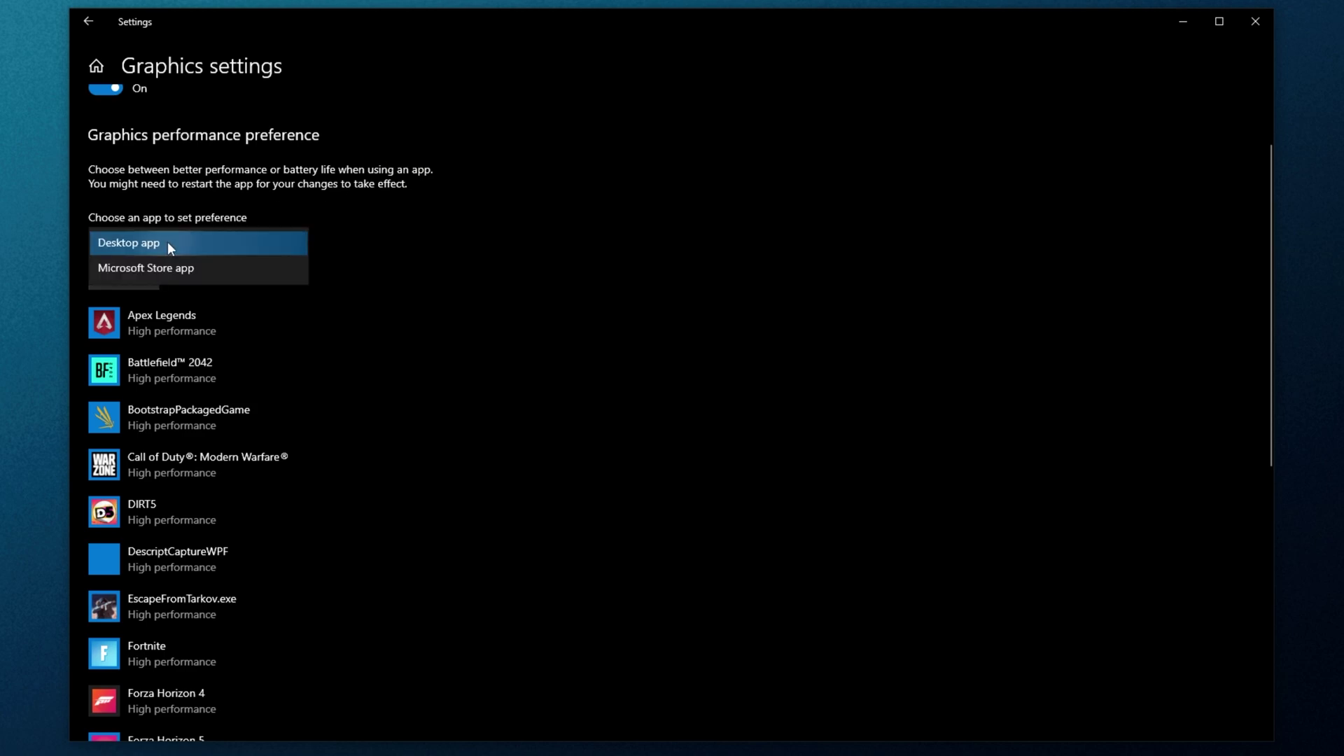
pyautogui.click(168, 243)
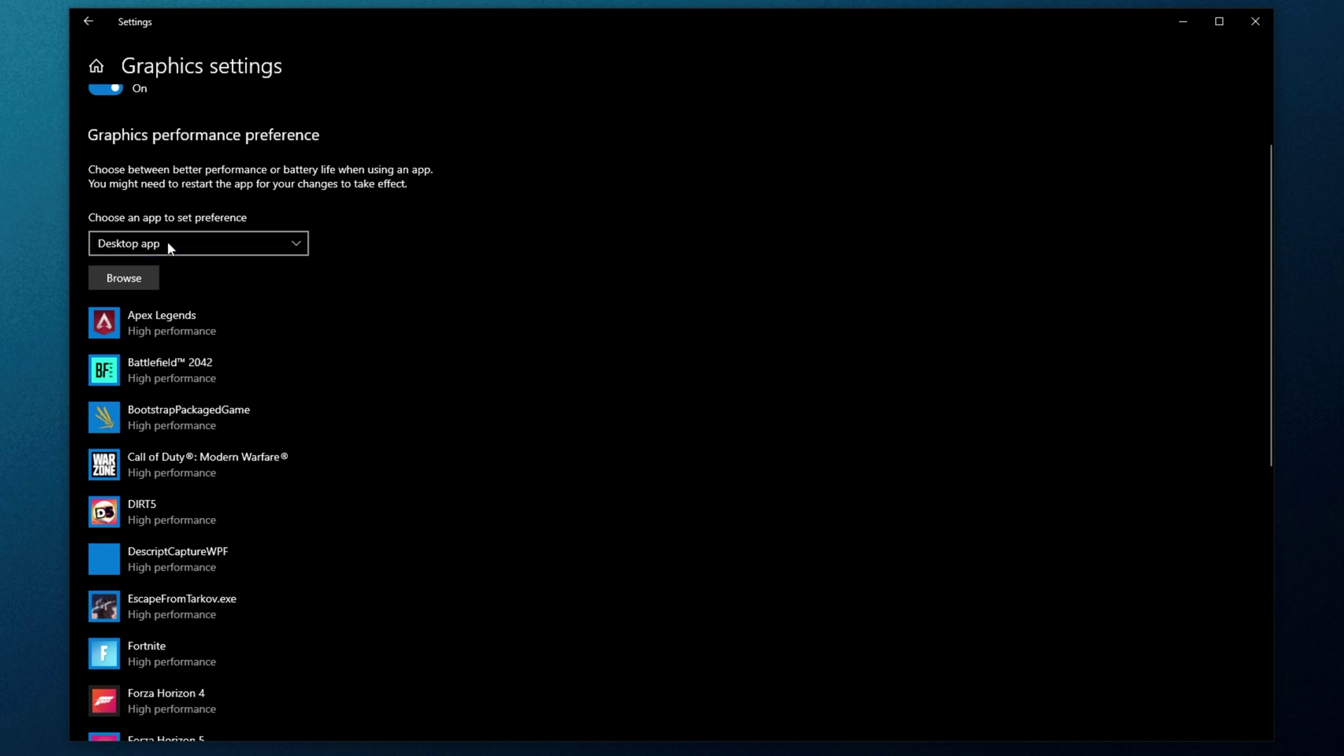
pyautogui.click(130, 285)
# Add C:\Program Files\obs-studio\bin\64bit\obs64.exe to the graphics preference list.
pyautogui.moveTo(530, 106); pyautogui.dragTo(591, 119)
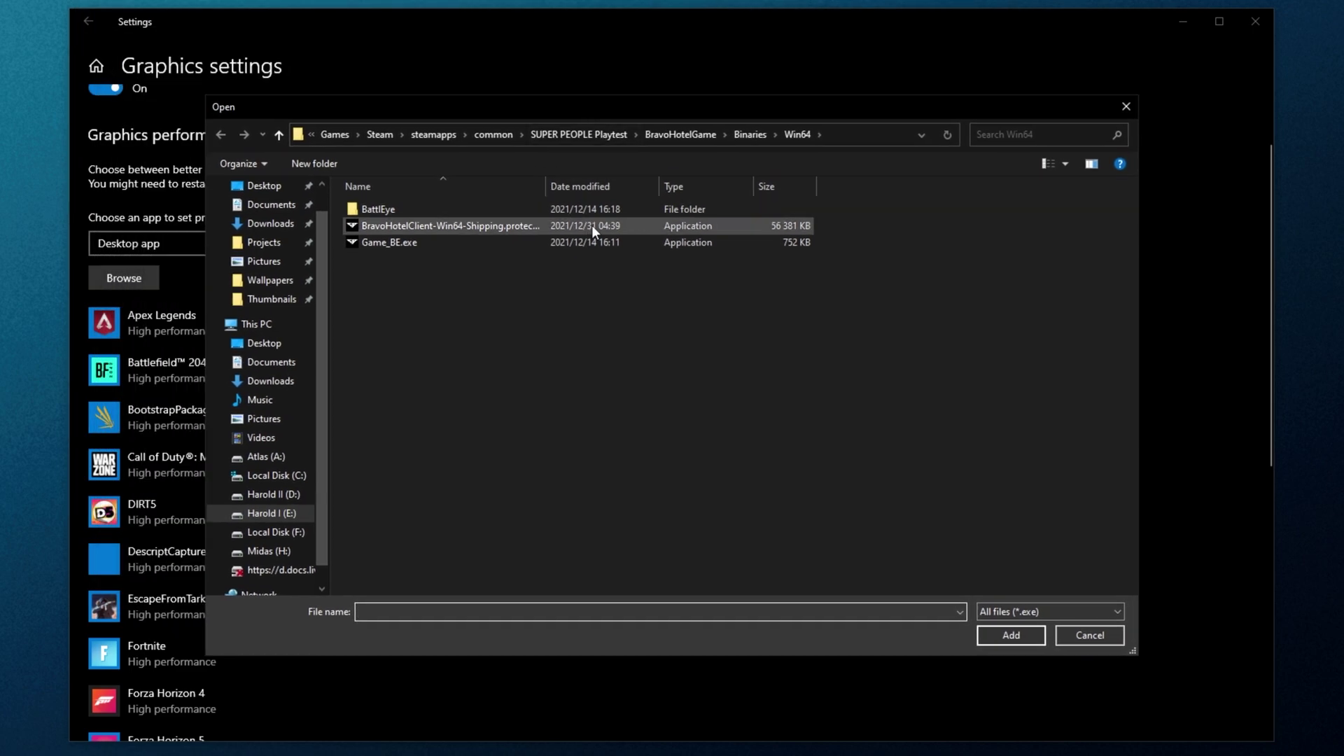
pyautogui.click(277, 476)
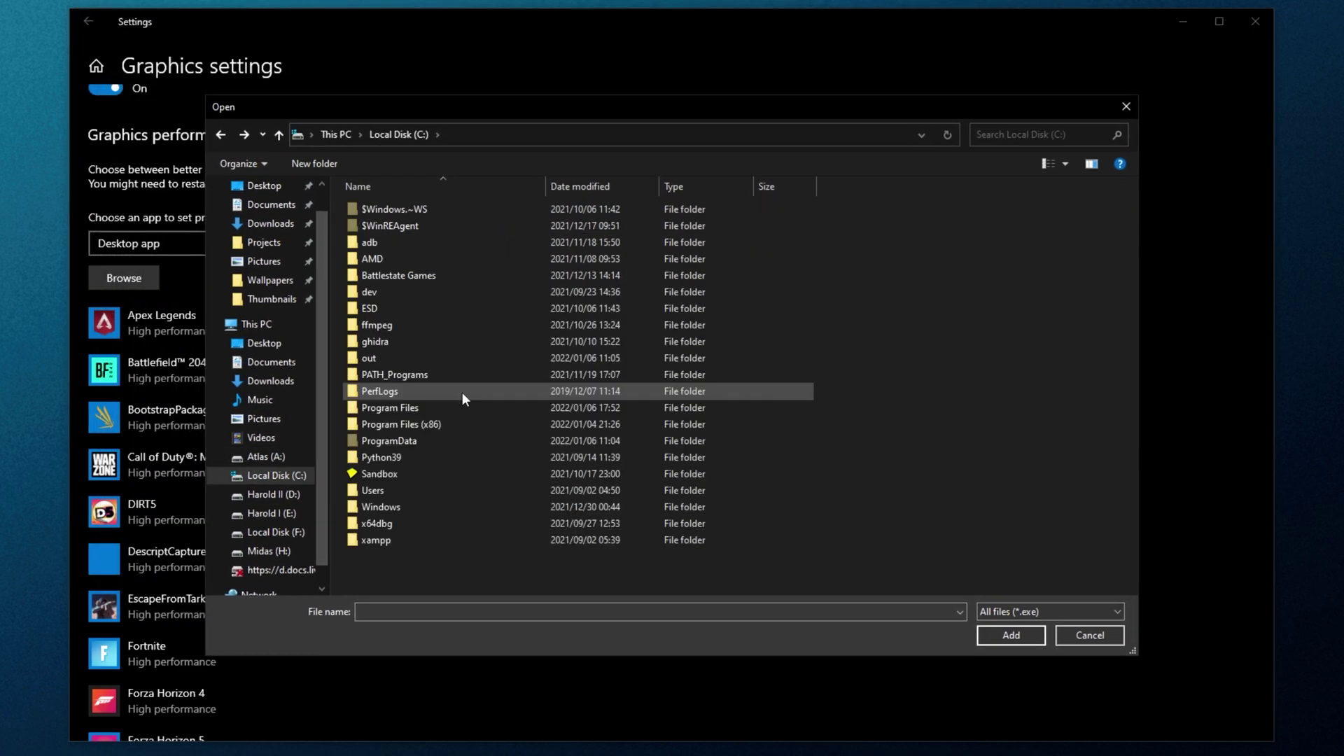
pyautogui.doubleClick(462, 404)
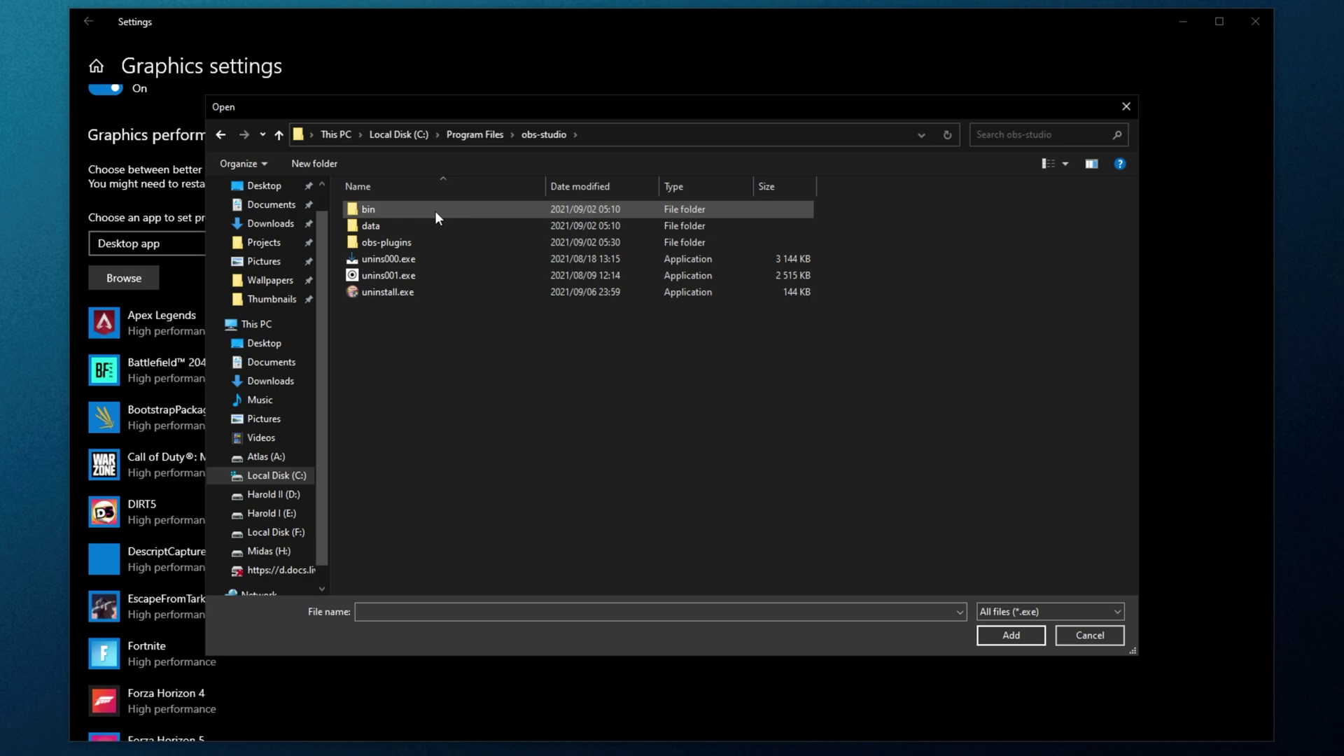
pyautogui.doubleClick(484, 209)
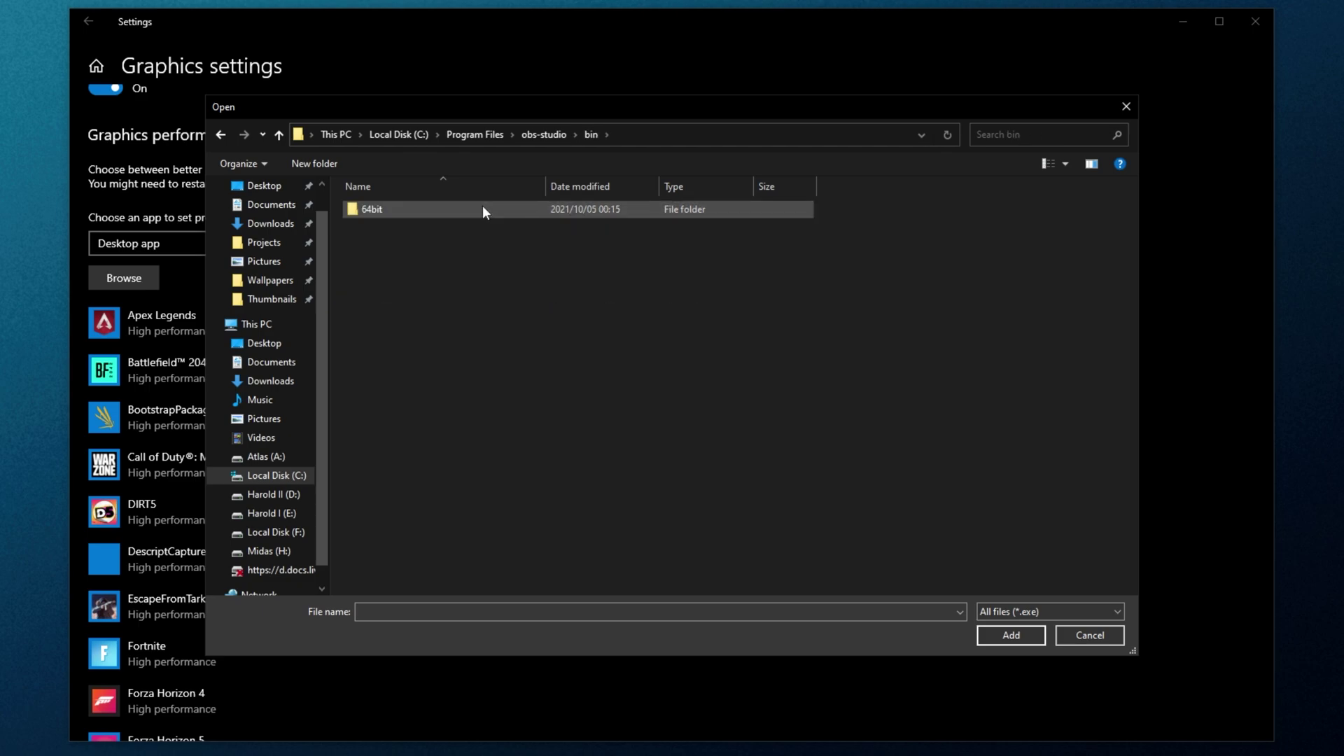
pyautogui.doubleClick(485, 209)
pyautogui.click(402, 275)
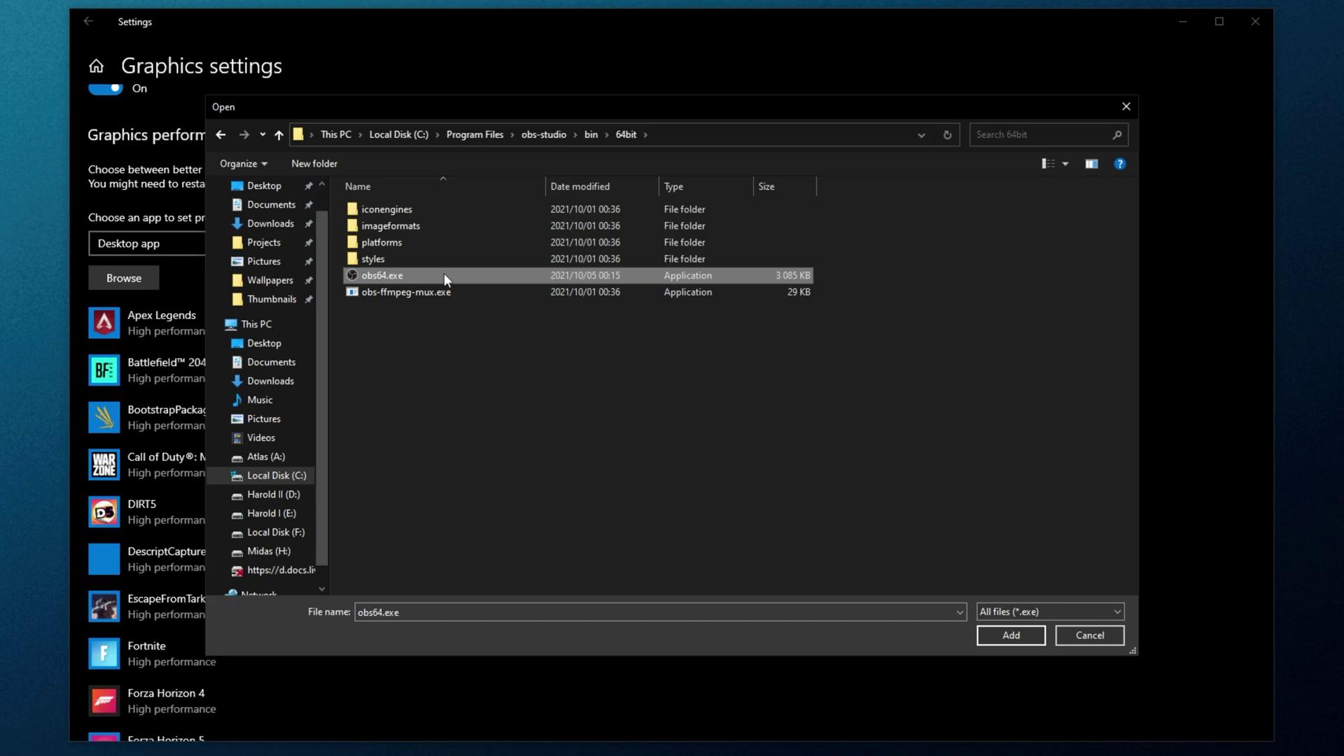
pyautogui.doubleClick(444, 275)
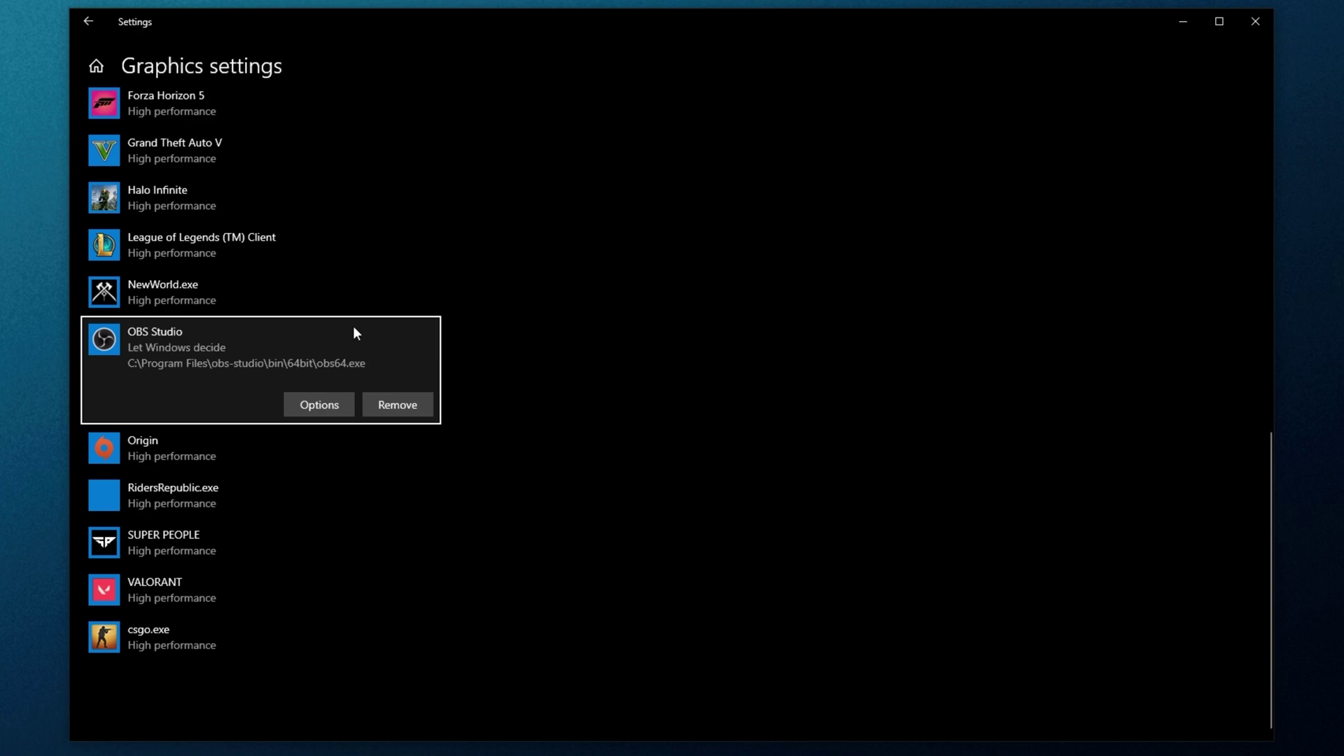
# Save OBS Studio's graphics preference as High performance.
pyautogui.click(321, 403)
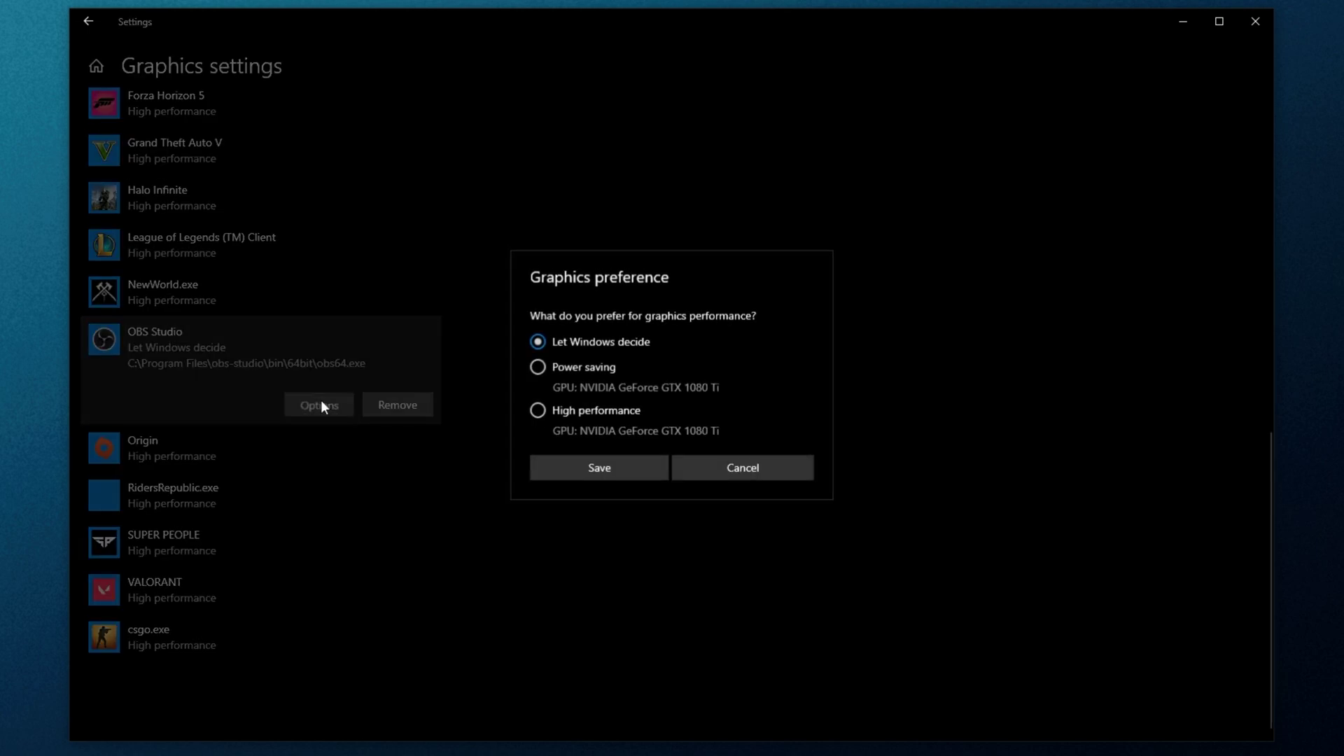
pyautogui.click(587, 412)
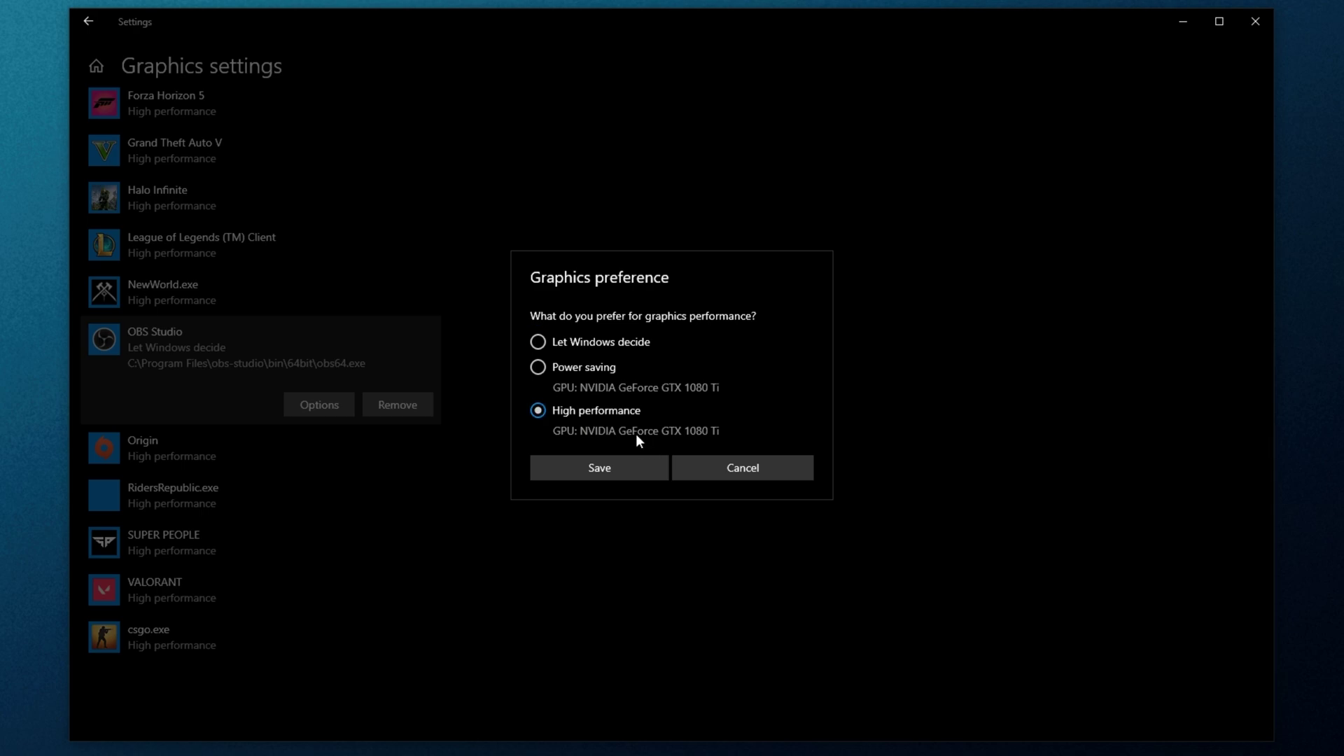
pyautogui.click(599, 467)
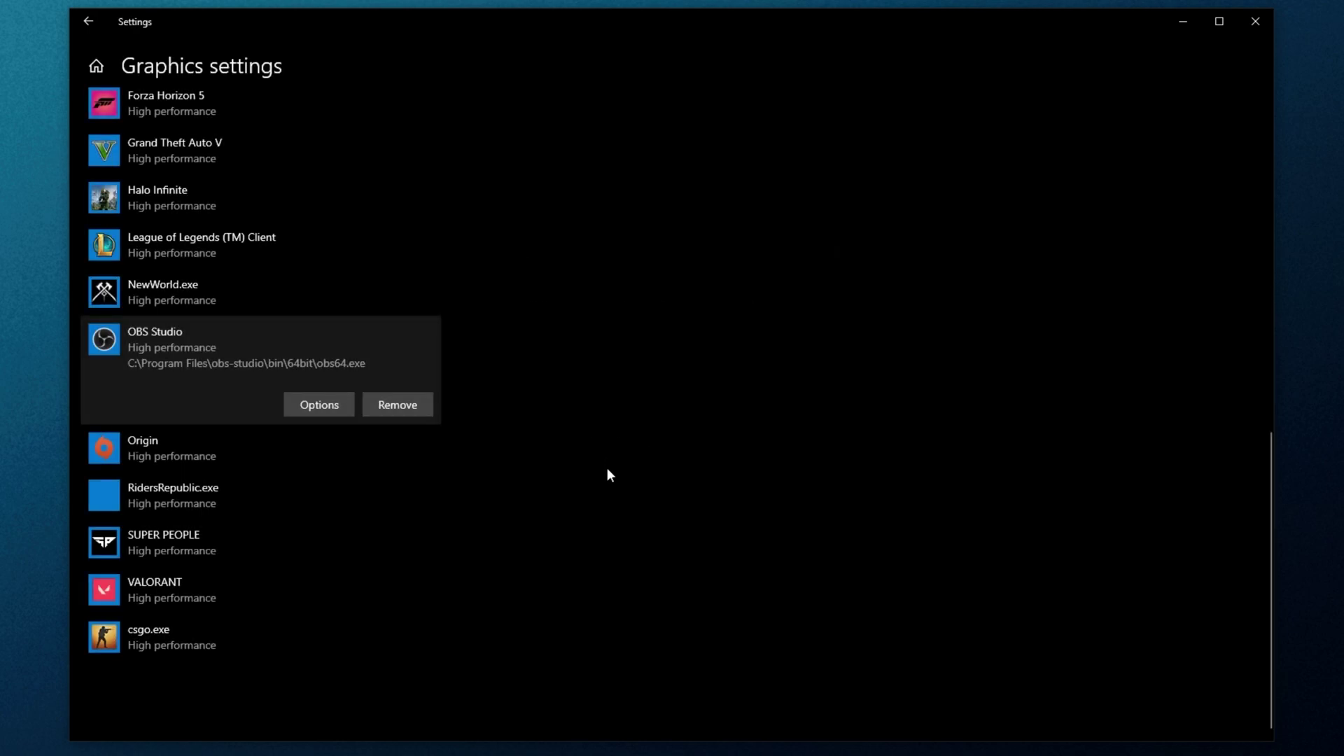
# Change OBS Studio's graphics preference to Power saving and save it.
pyautogui.click(309, 404)
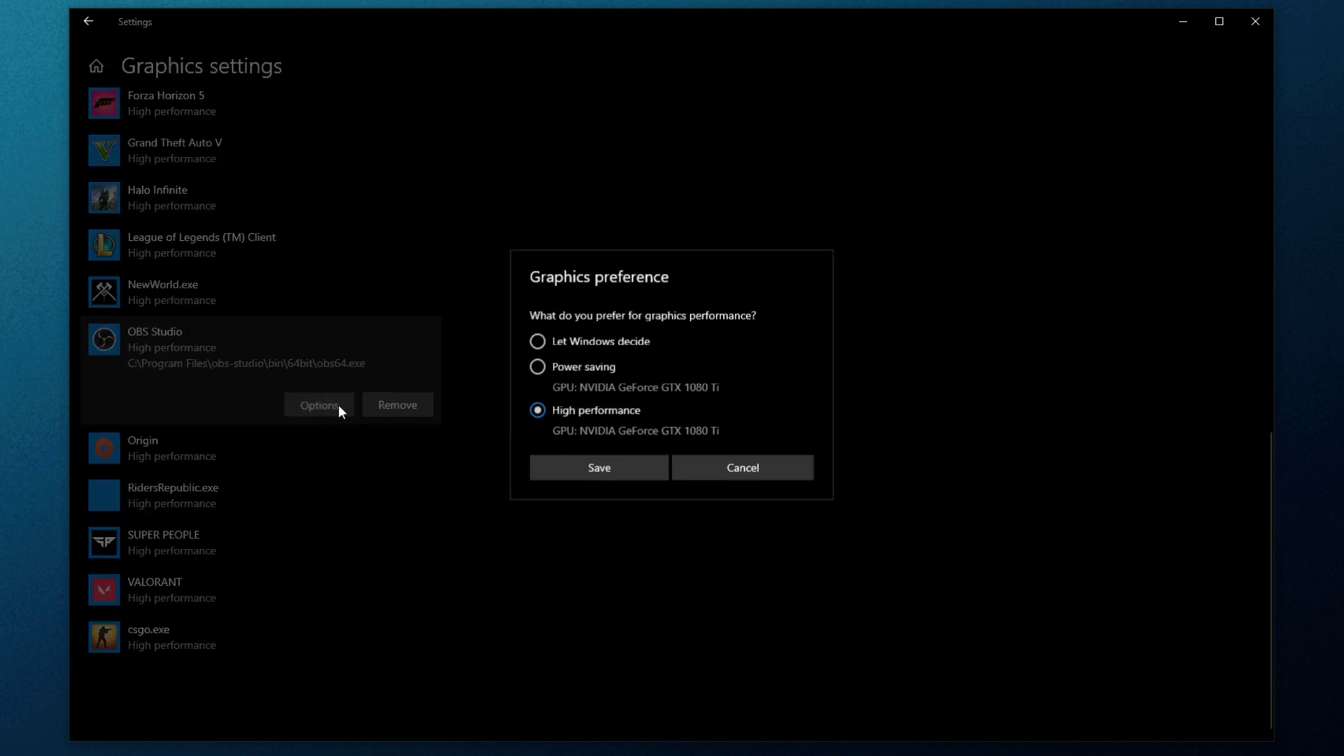
pyautogui.click(569, 372)
pyautogui.click(591, 465)
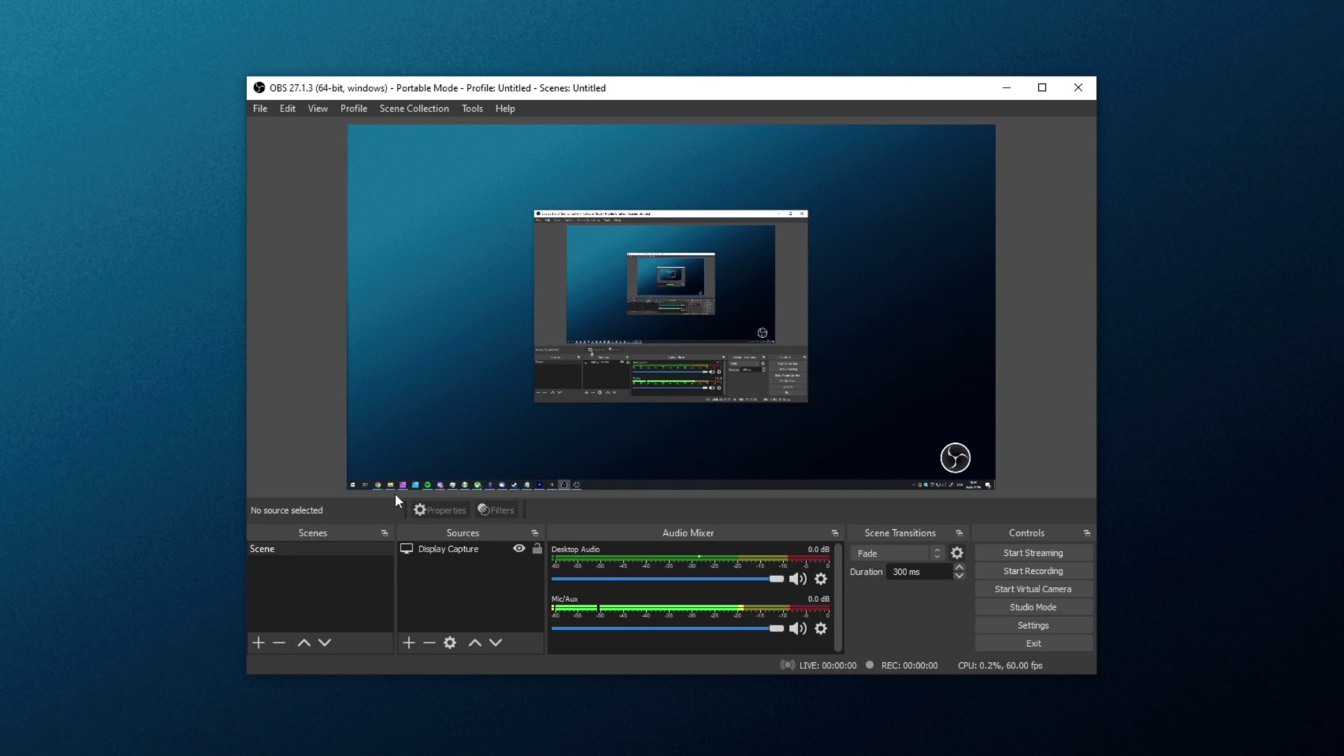
# Record a few seconds of the Display Capture, then place the Videos folder over OBS.
pyautogui.click(448, 549)
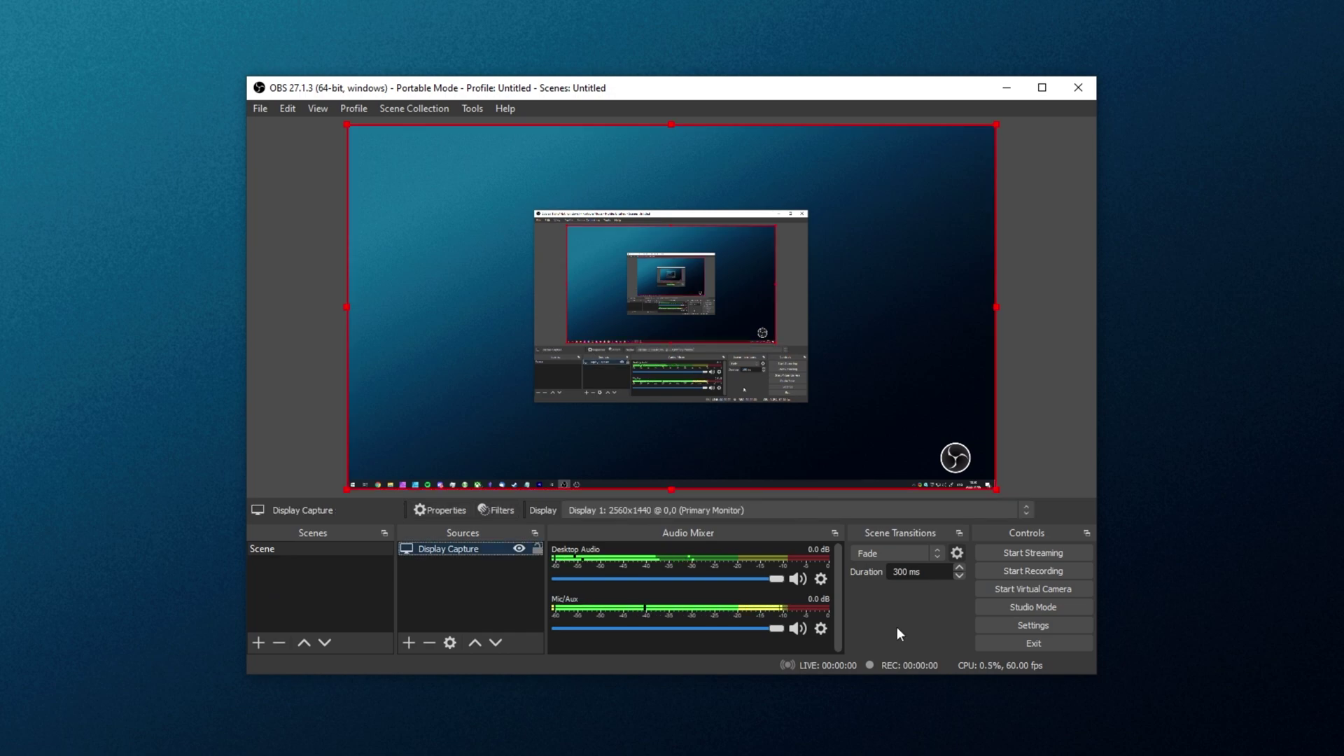
pyautogui.click(1021, 572)
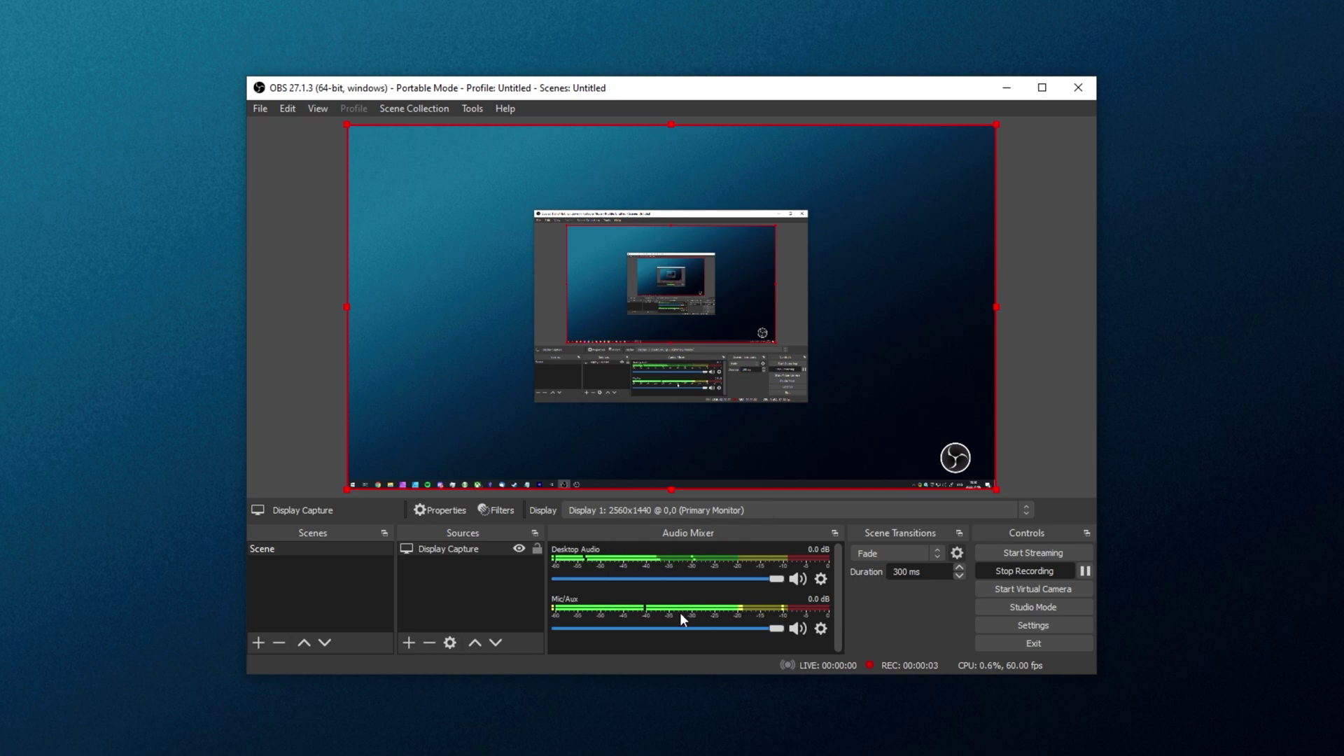
pyautogui.click(1011, 568)
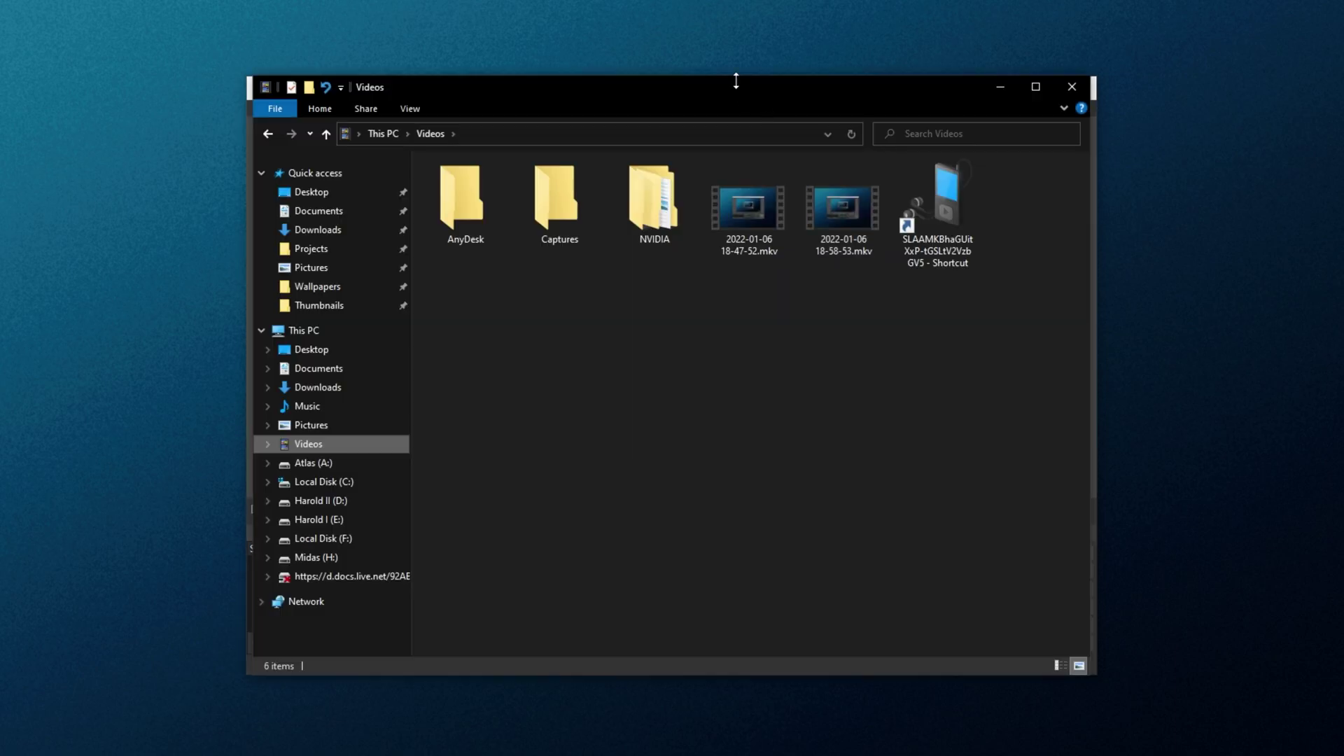
pyautogui.moveTo(735, 82); pyautogui.dragTo(770, 164)
pyautogui.click(855, 313)
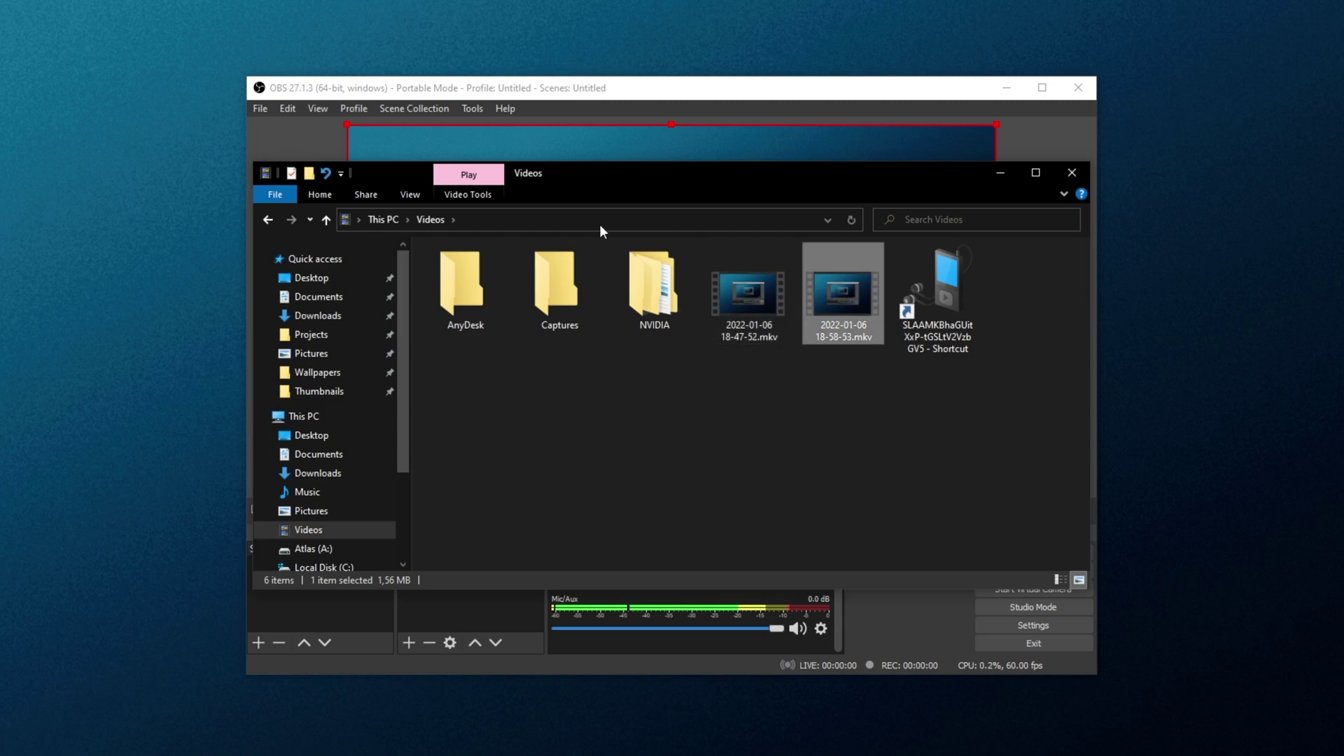
pyautogui.click(265, 110)
pyautogui.click(306, 142)
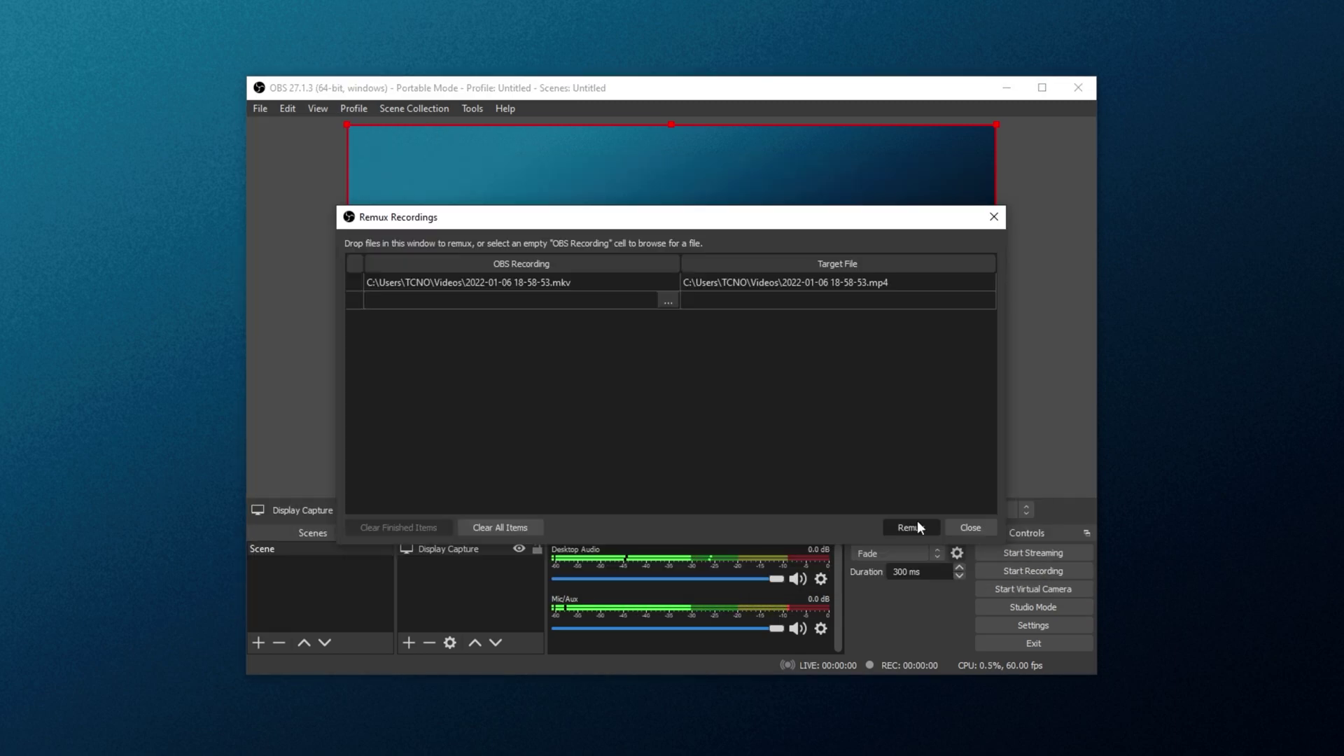
pyautogui.click(917, 522)
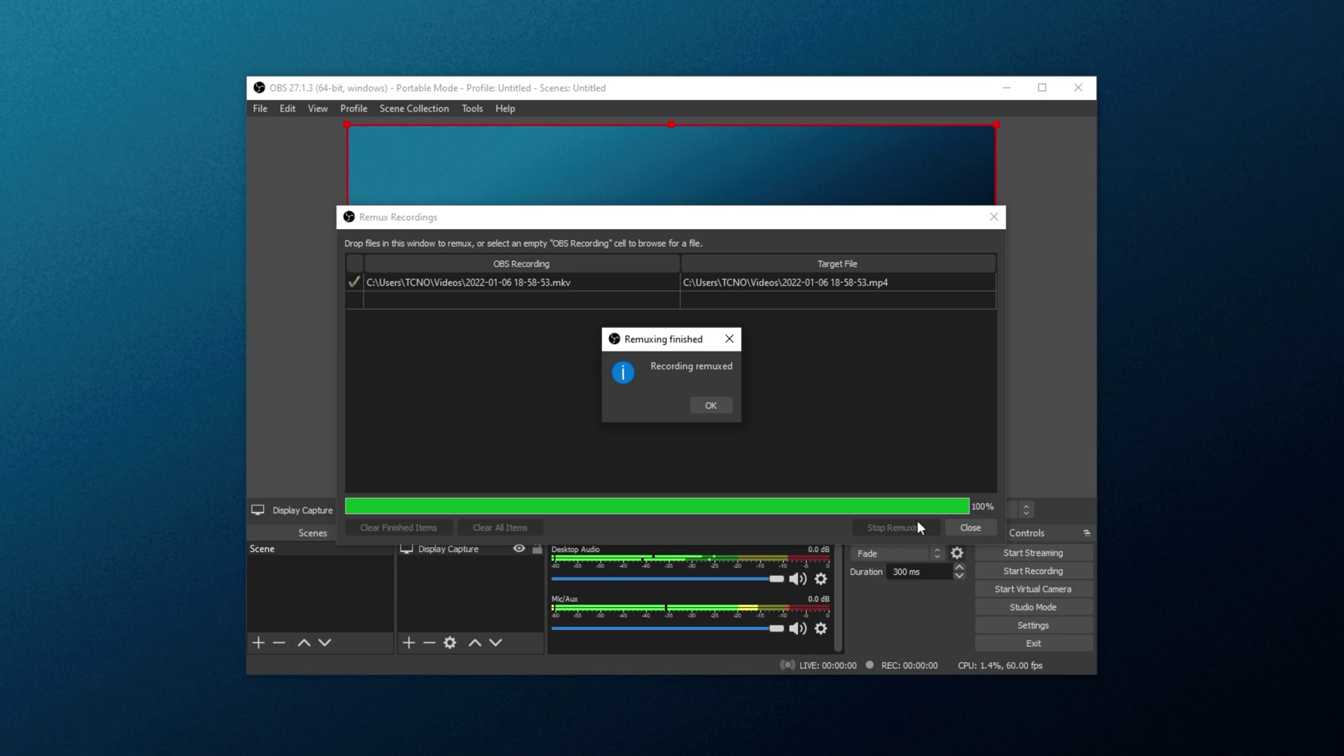
pyautogui.press('Return')
pyautogui.press('Escape')
pyautogui.hotkey('alt', 'Tab')
pyautogui.click(1018, 327)
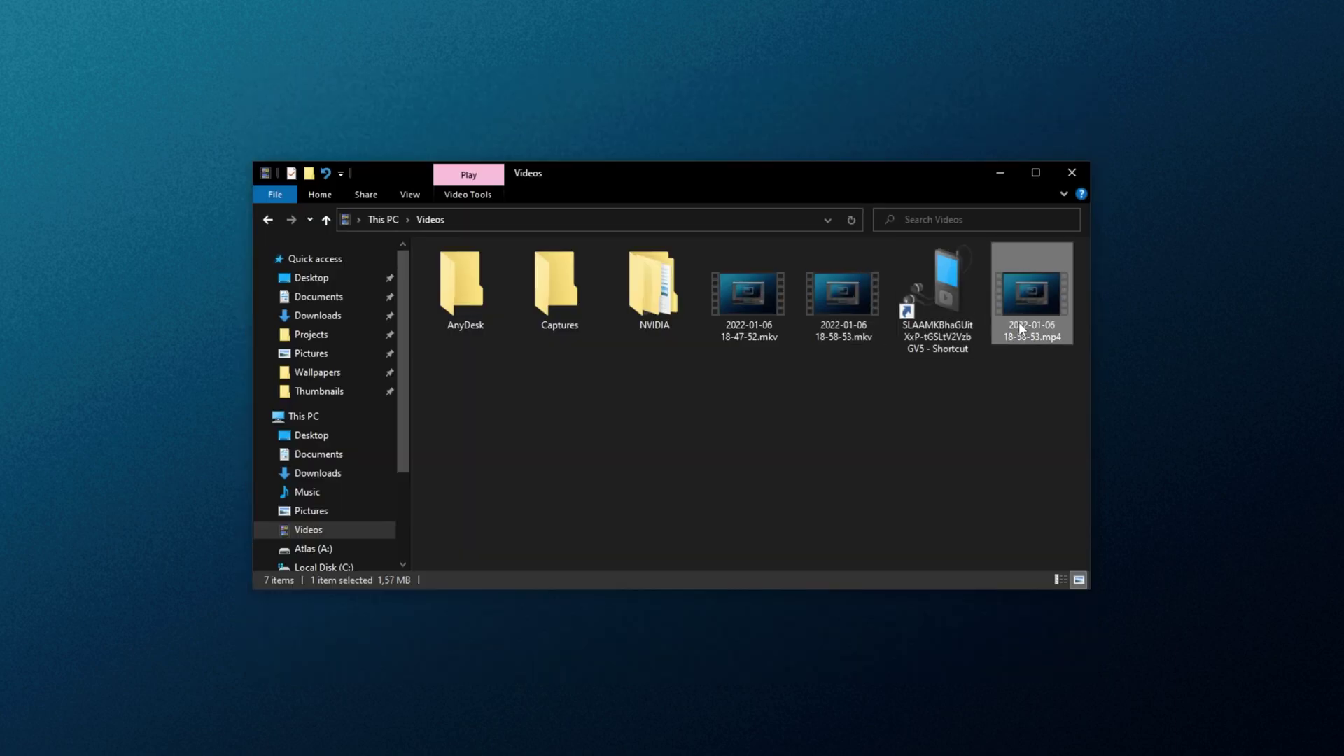
pyautogui.click(868, 312)
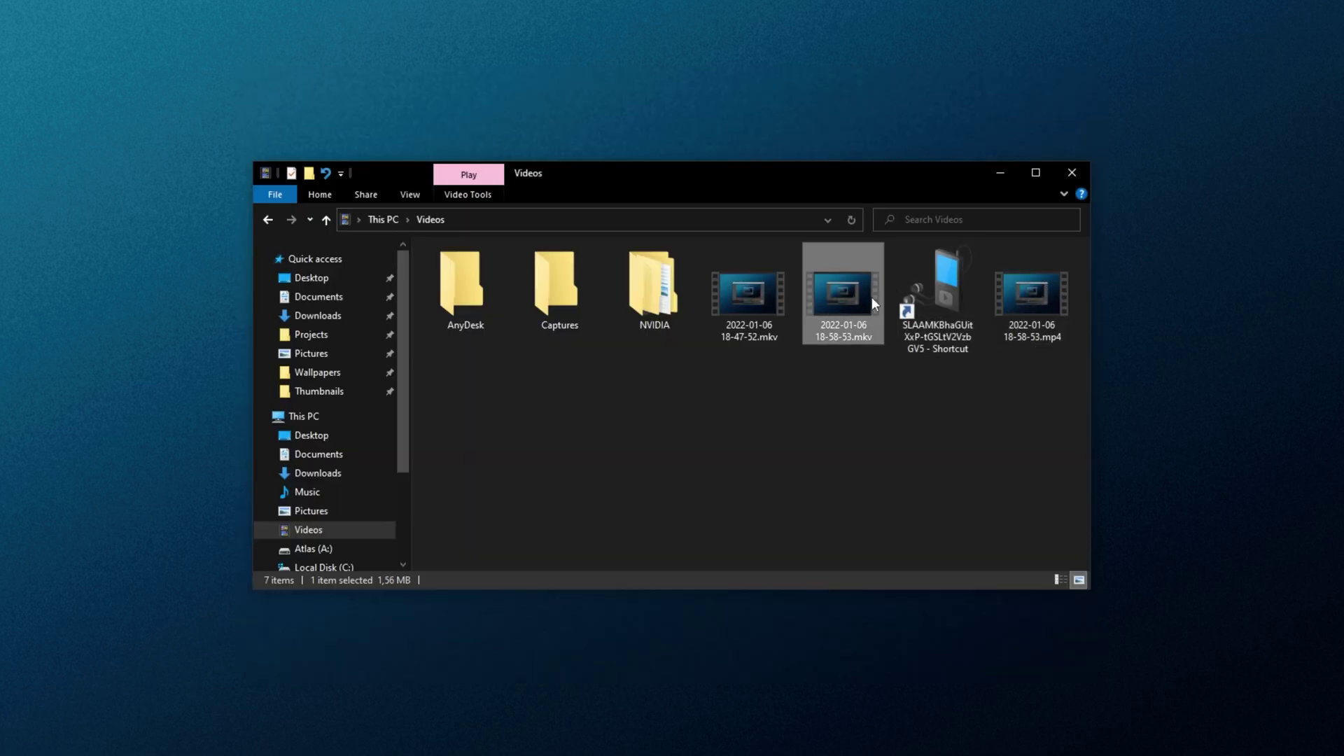
pyautogui.press('Delete')
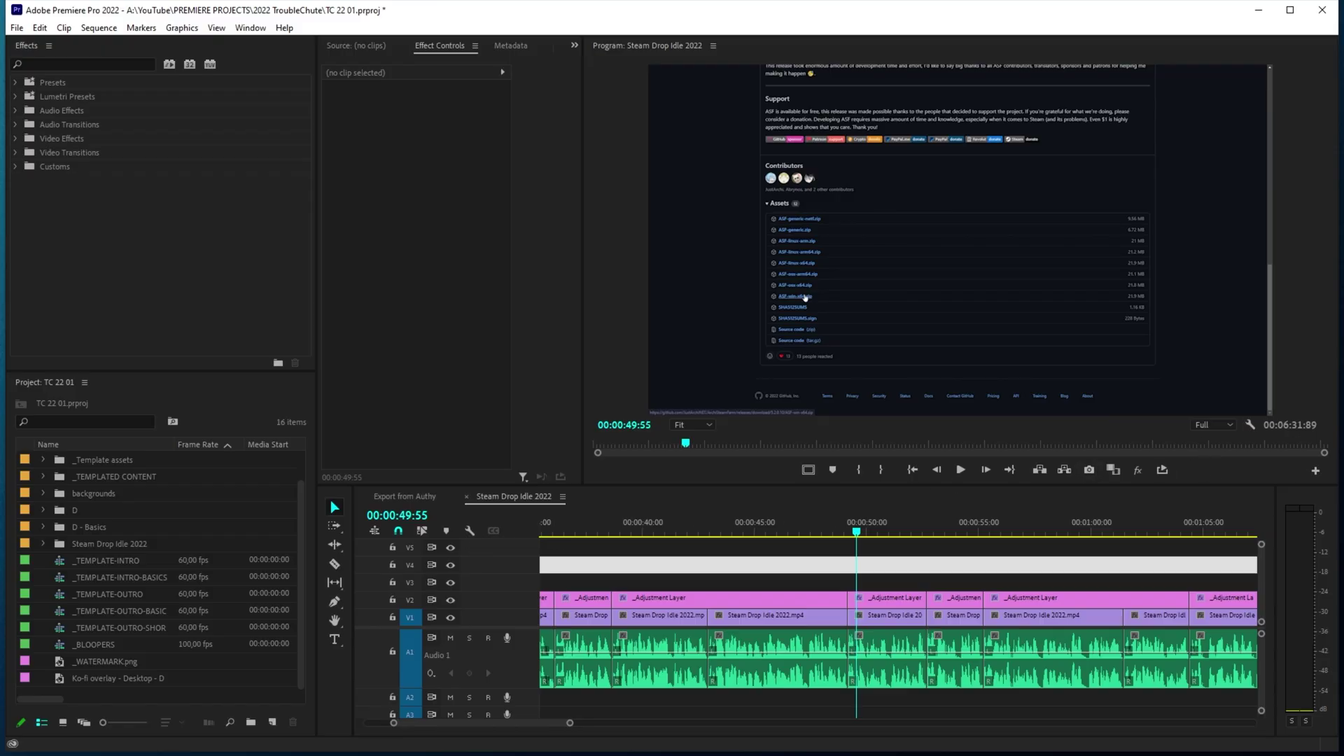
# Import the MP4 recording into Premiere and create a new sequence from the clip.
pyautogui.hotkey('alt', 'Tab')
pyautogui.moveTo(894, 285); pyautogui.dragTo(105, 595)
pyautogui.rightClick(102, 593)
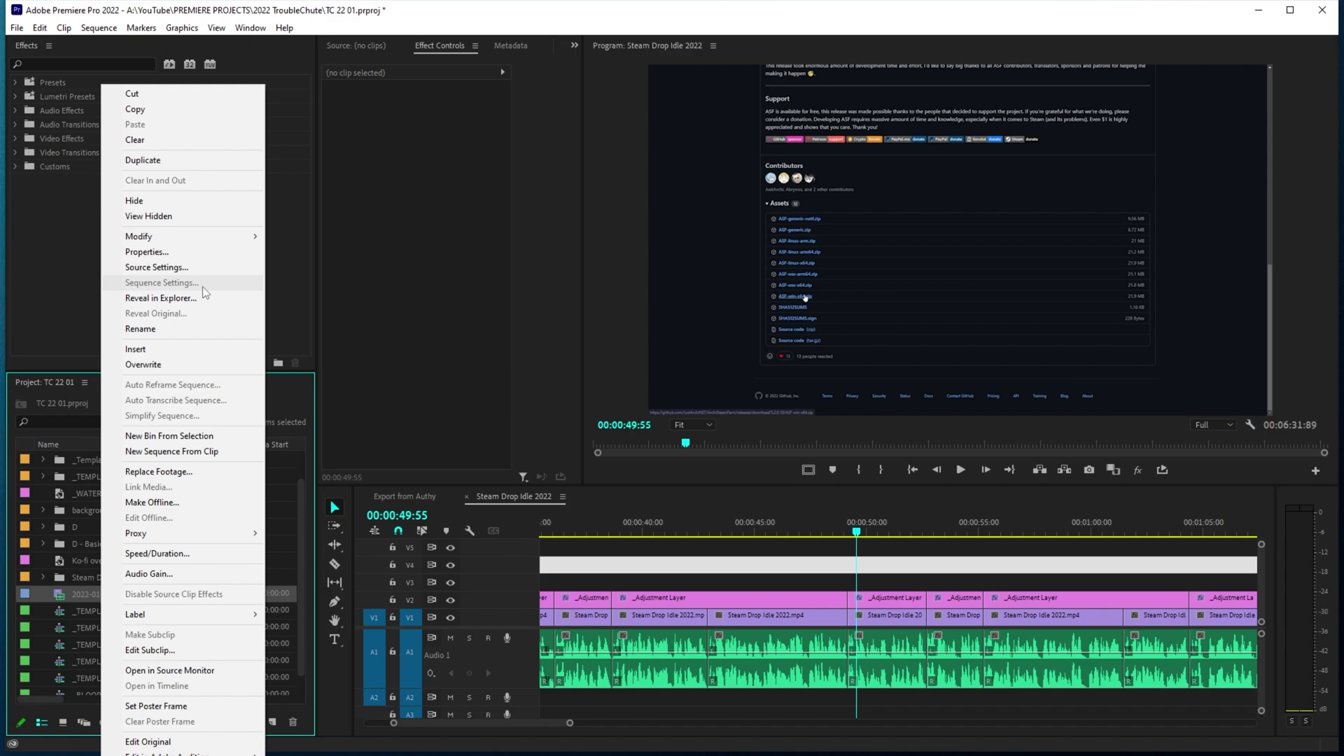
pyautogui.click(171, 451)
pyautogui.press('\\')
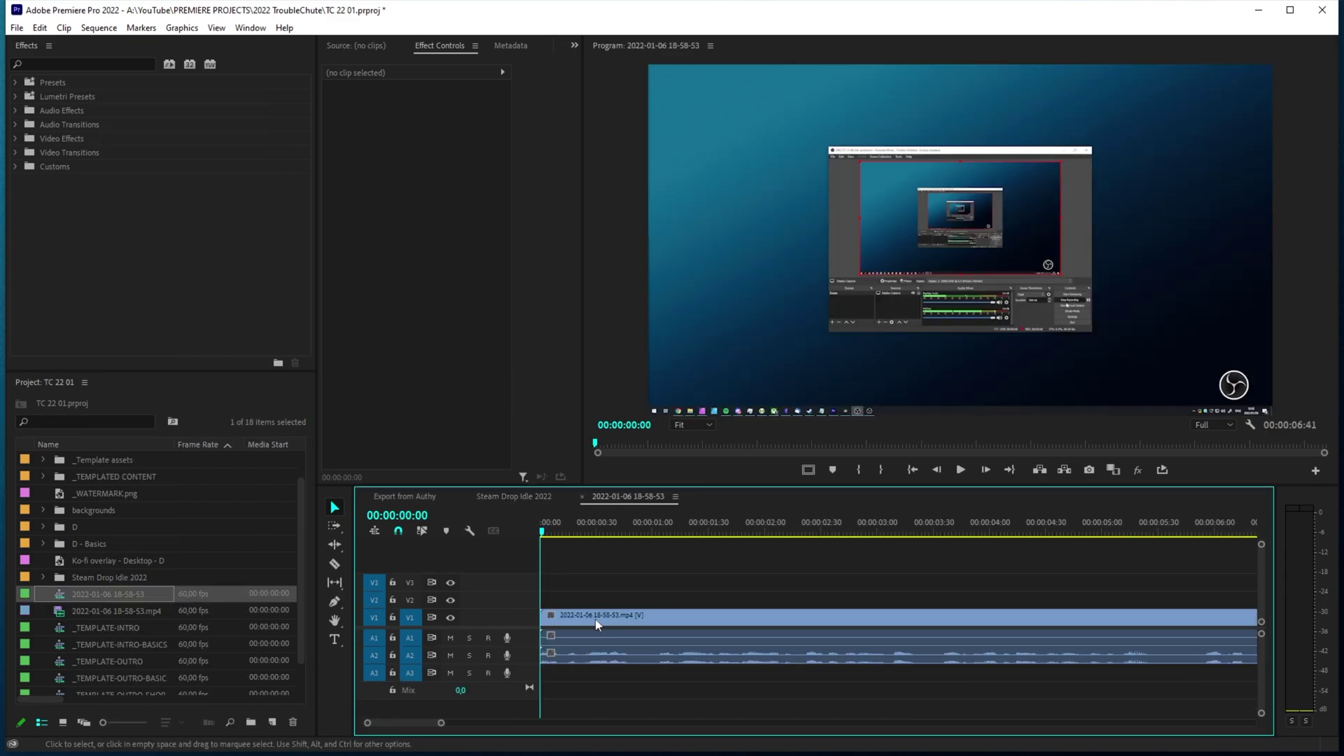
# Select the video, Audio 1 and Audio 2 clips to confirm two separate audio tracks.
pyautogui.click(595, 616)
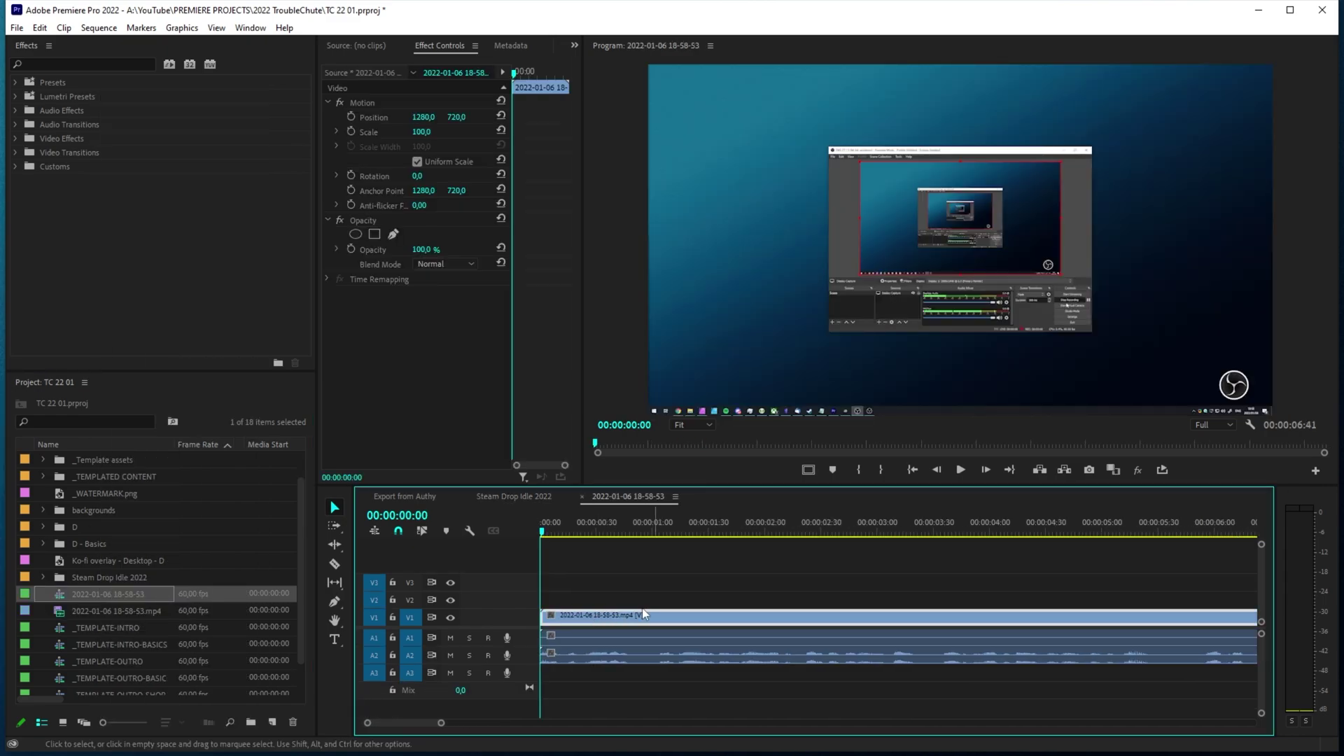
pyautogui.click(599, 638)
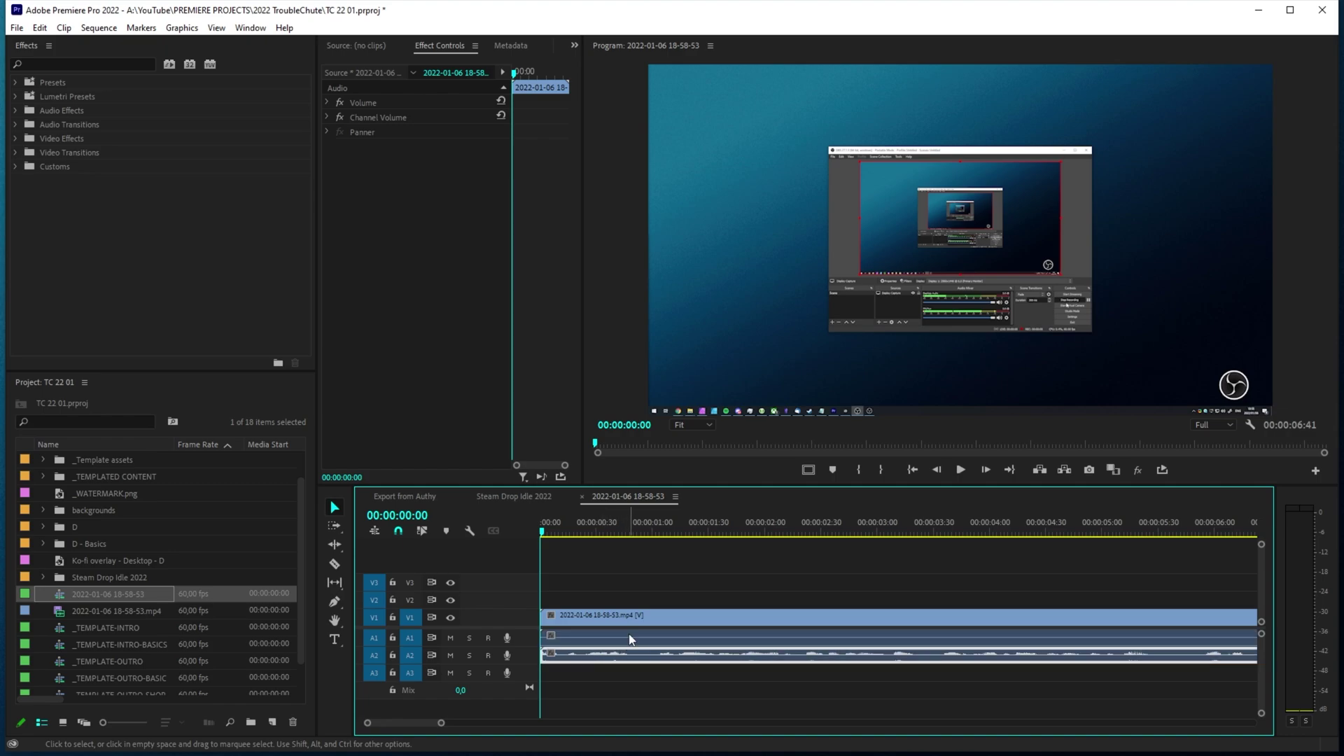
pyautogui.scroll(3, 526, 636)
pyautogui.scroll(2, 526, 687)
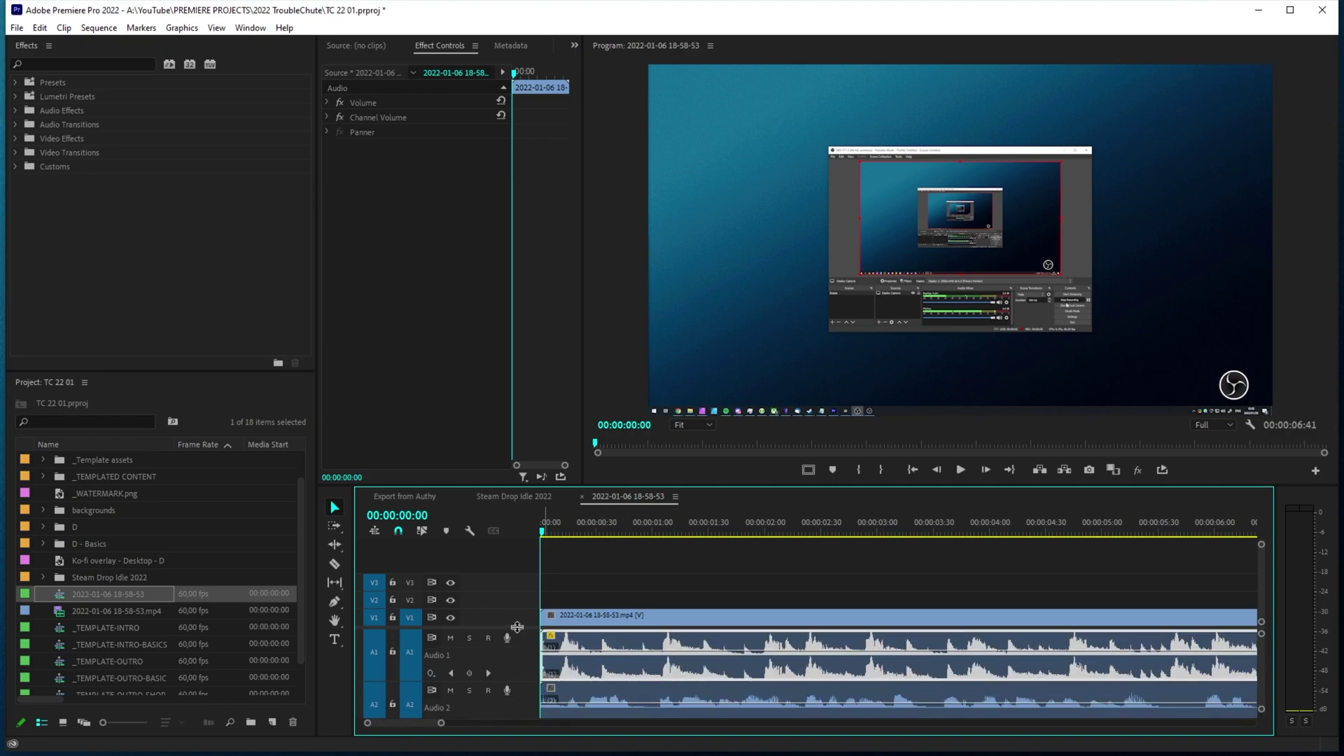
pyautogui.scroll(-2, 560, 633)
pyautogui.click(591, 647)
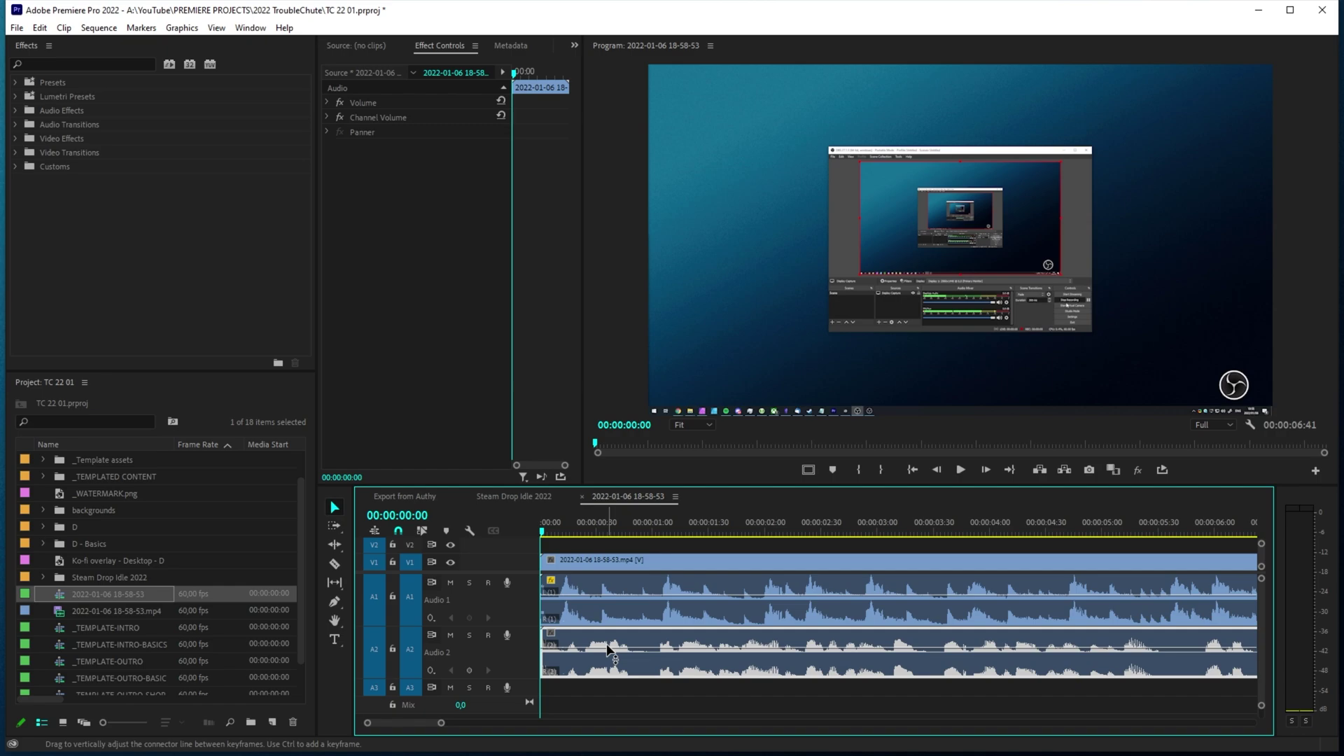
pyautogui.scroll(2, 611, 648)
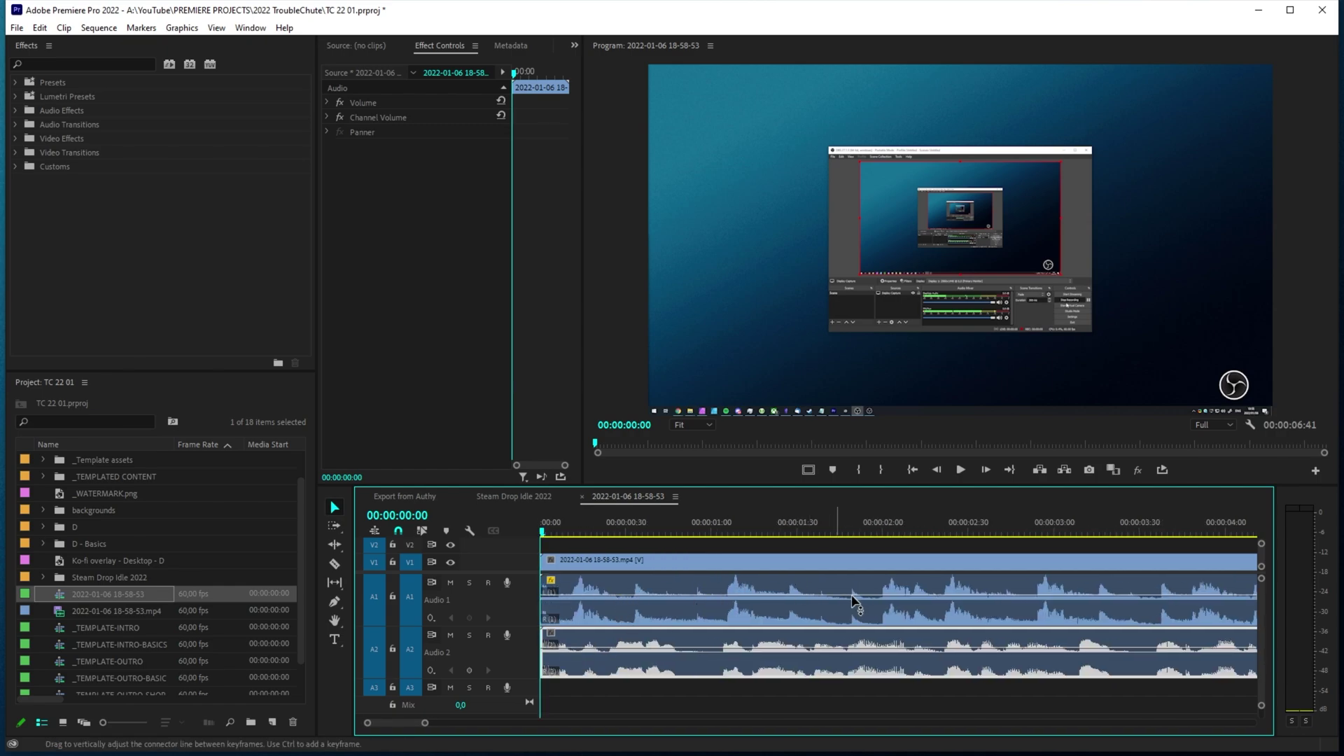
pyautogui.click(752, 611)
# Scrub the playhead to 00:00:00:57, adjust Audio 1 volume, and review both audio clips.
pyautogui.click(649, 532)
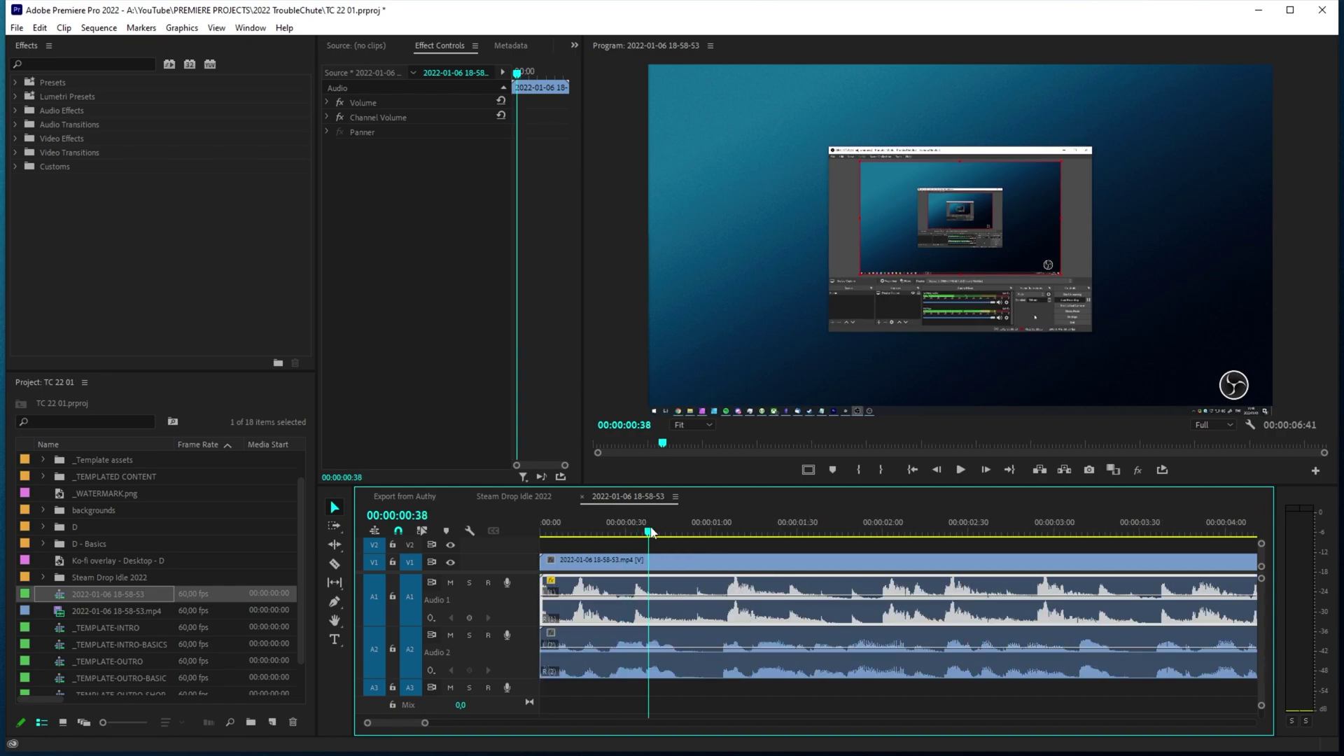
pyautogui.moveTo(650, 532); pyautogui.dragTo(702, 532)
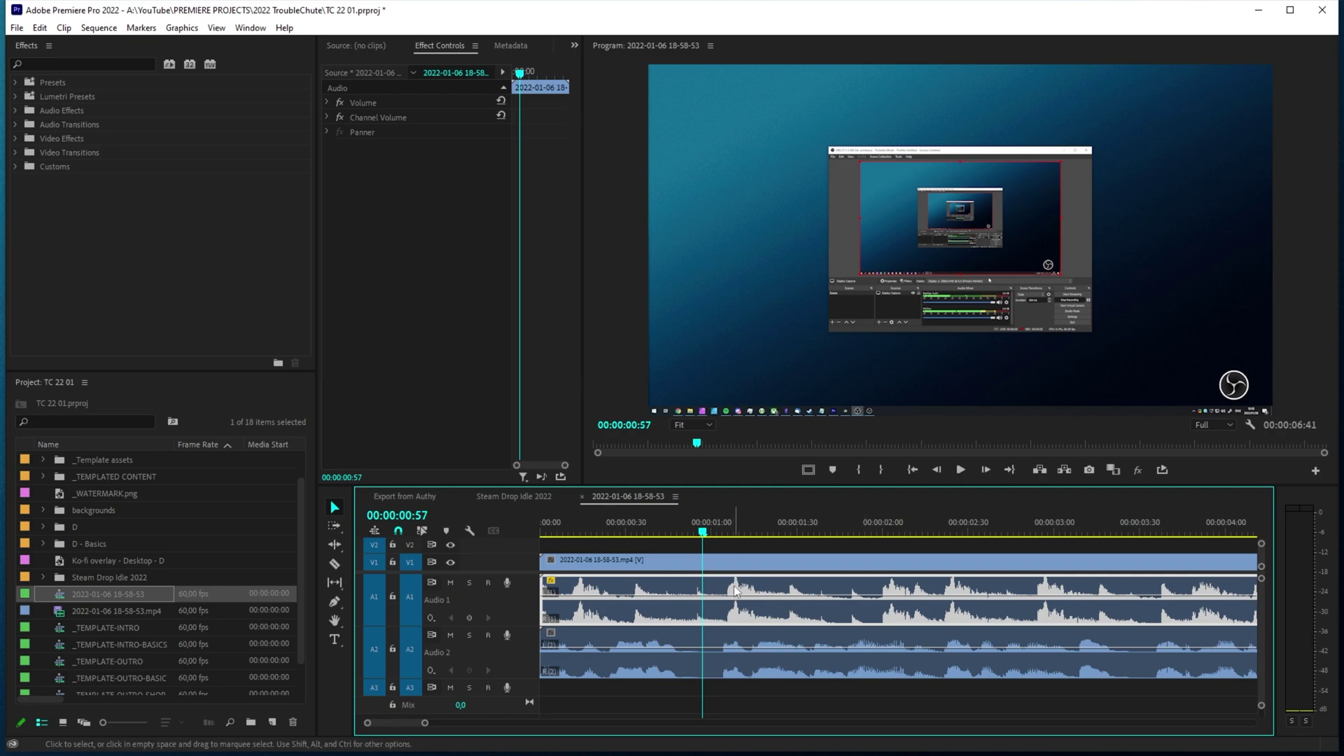
pyautogui.moveTo(759, 597); pyautogui.dragTo(724, 630)
pyautogui.click(756, 646)
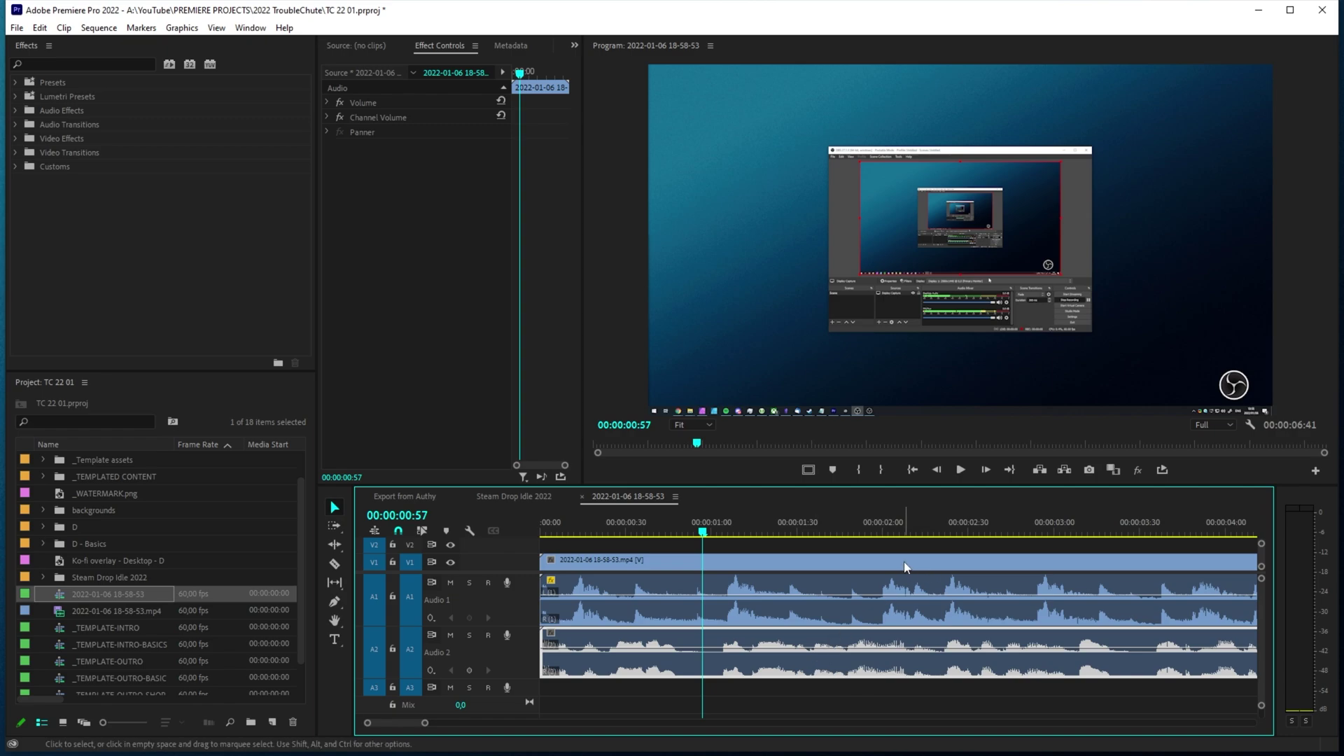
pyautogui.press('-')
pyautogui.press('-')
pyautogui.press('-')
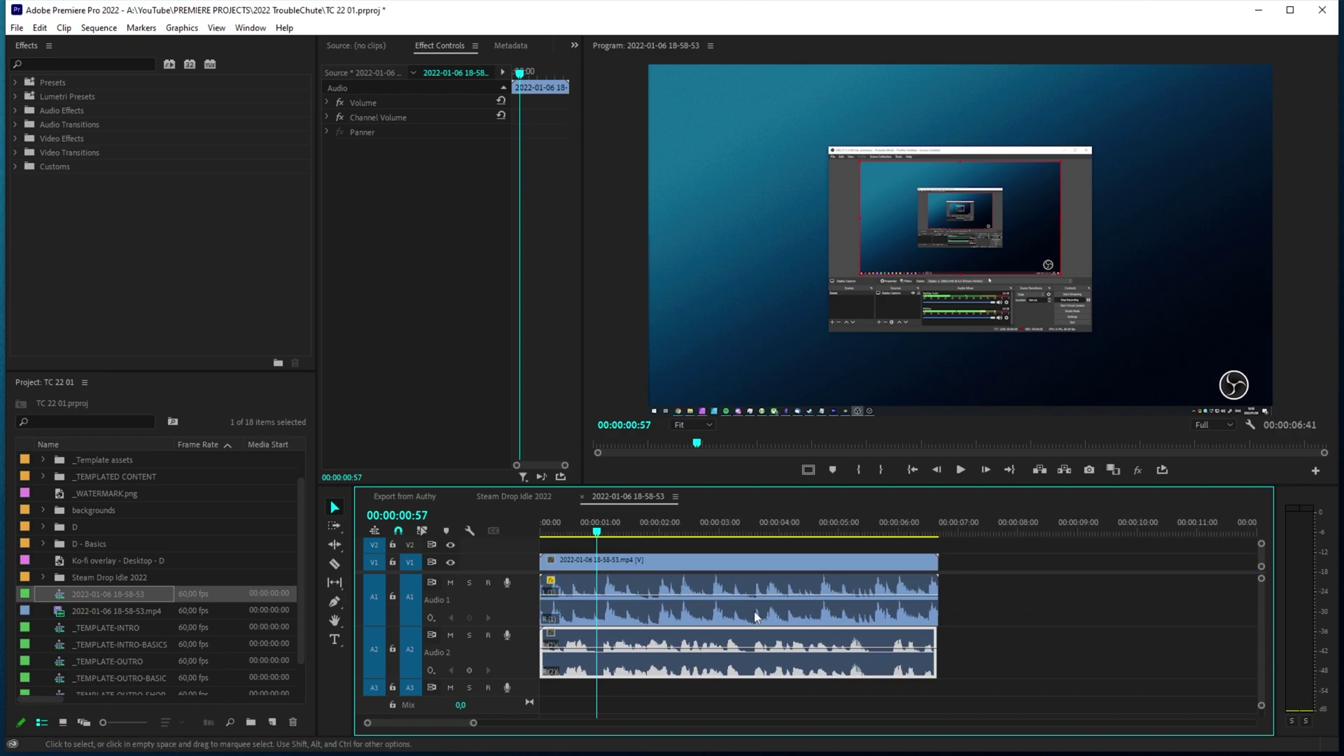
pyautogui.click(1071, 600)
pyautogui.click(873, 588)
pyautogui.click(930, 632)
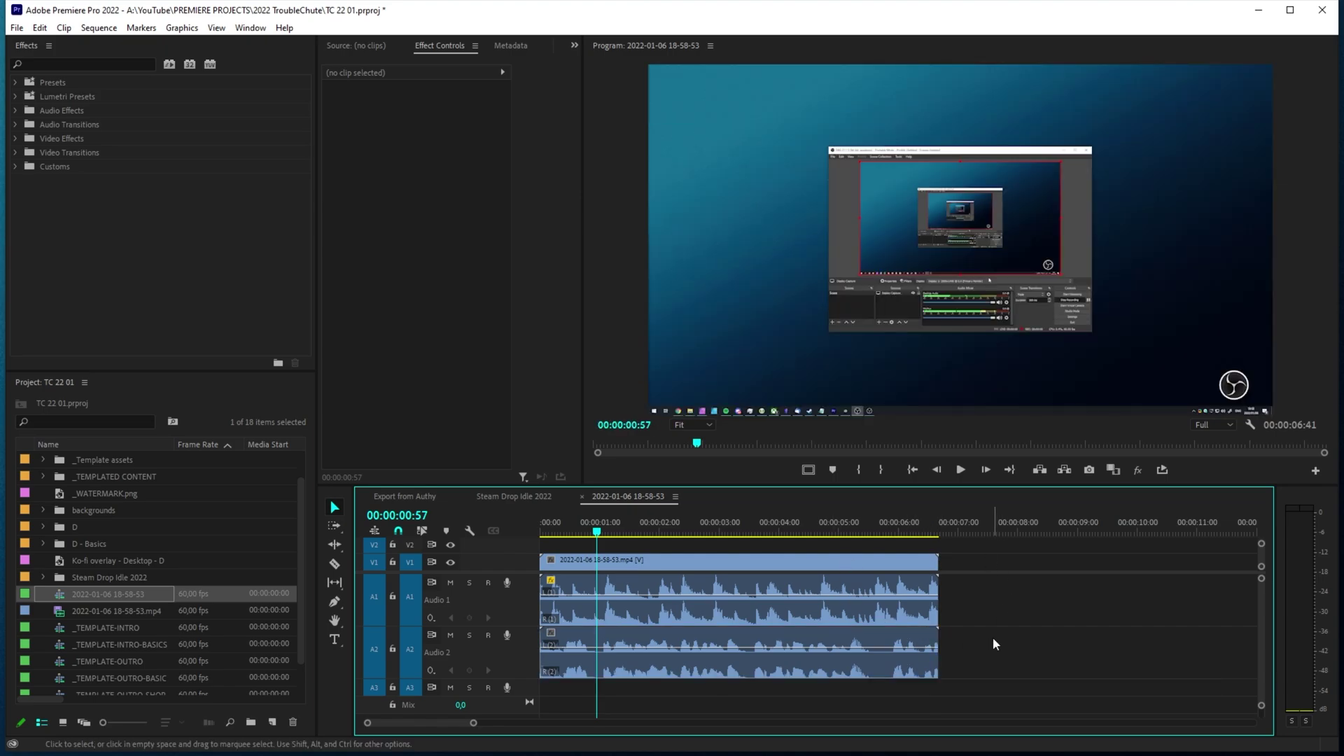
pyautogui.click(723, 612)
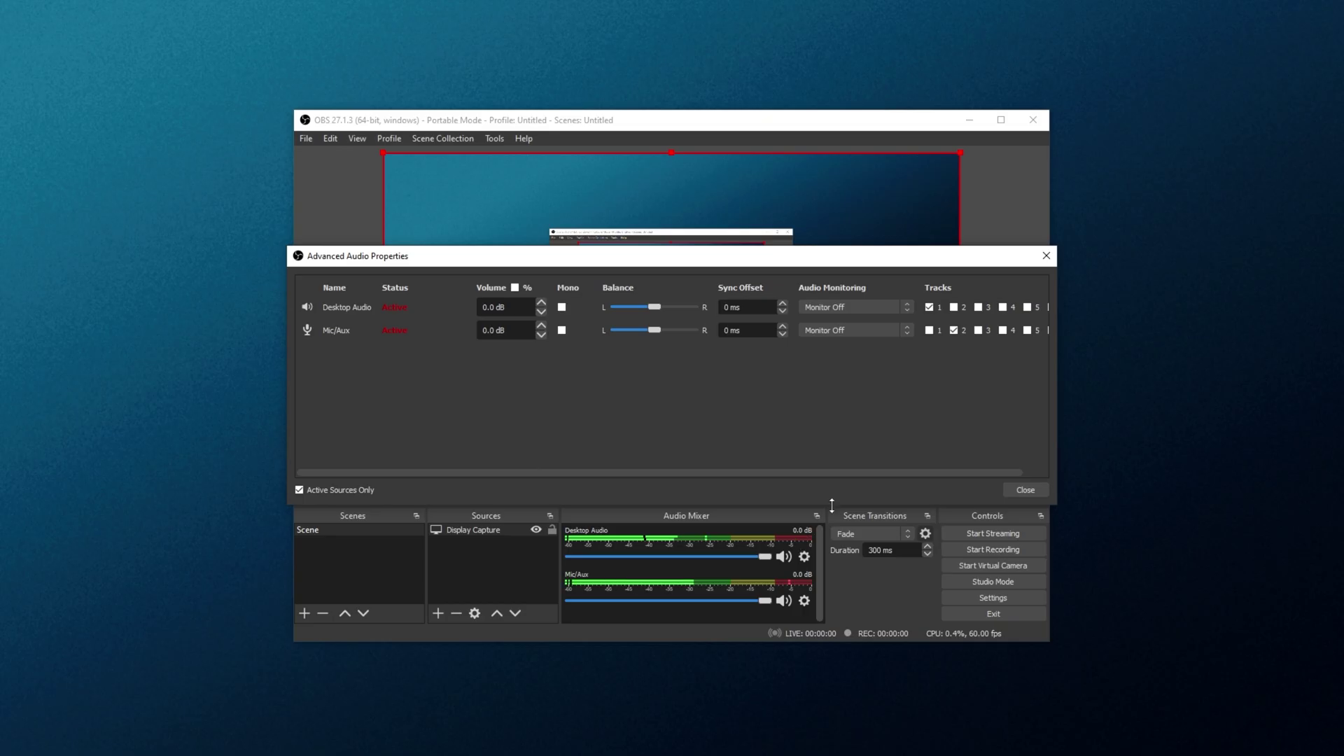
# Move Mic/Aux from audio track 2 to track 3 and add Desktop Audio to track 2.
pyautogui.click(978, 330)
pyautogui.click(954, 330)
pyautogui.click(954, 307)
pyautogui.click(1020, 489)
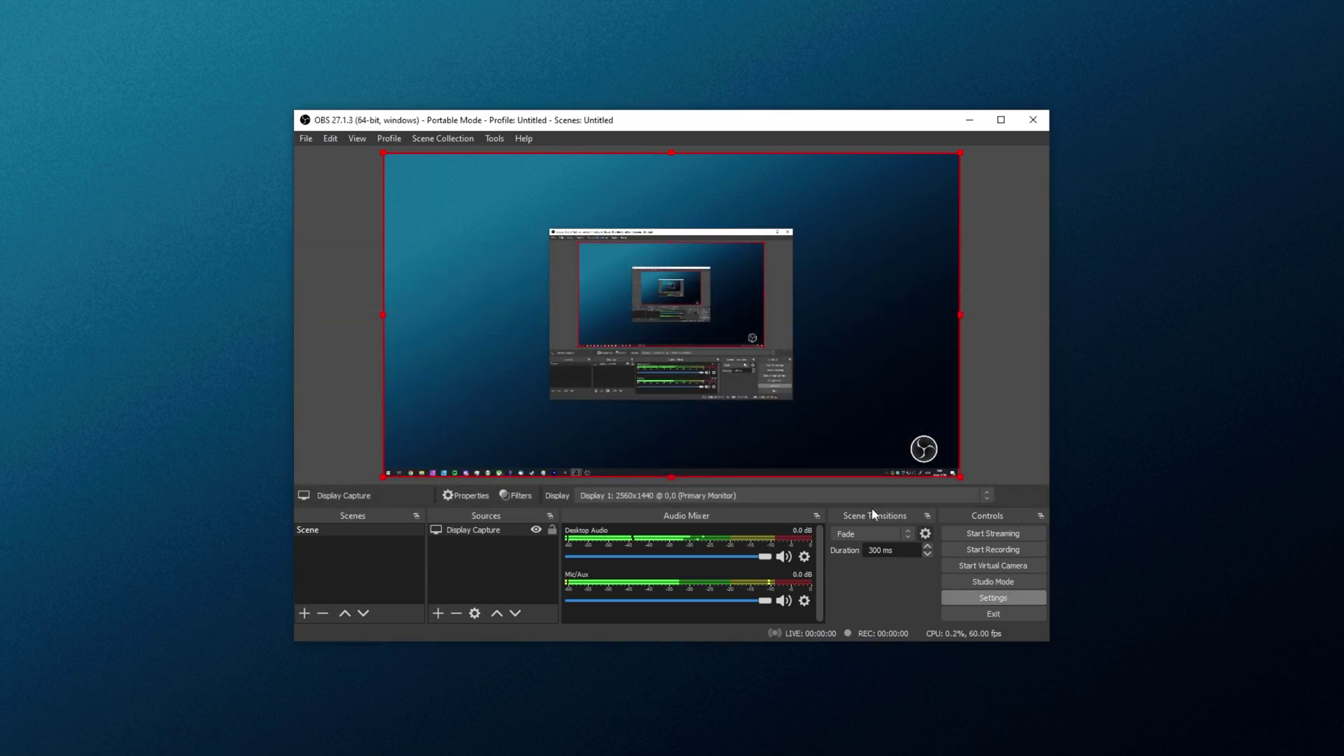
pyautogui.click(994, 598)
pyautogui.click(378, 221)
pyautogui.click(499, 179)
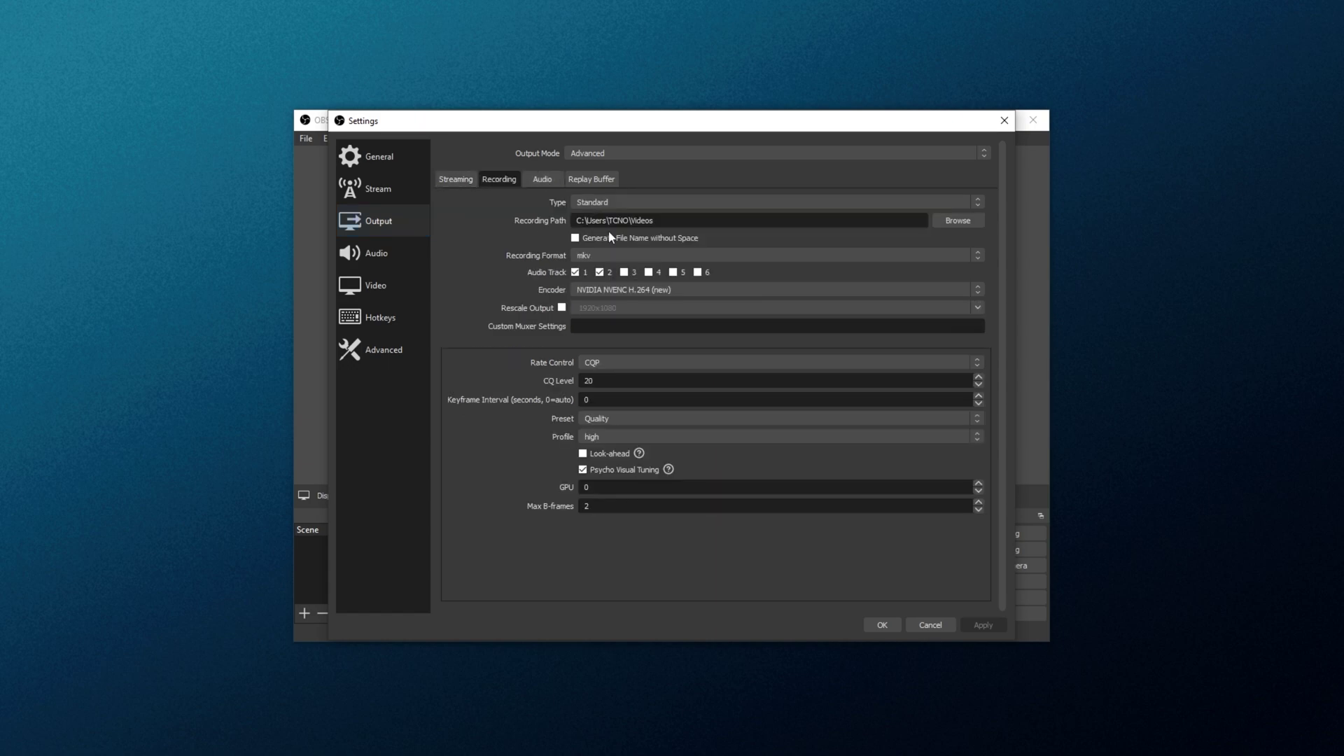
pyautogui.click(624, 272)
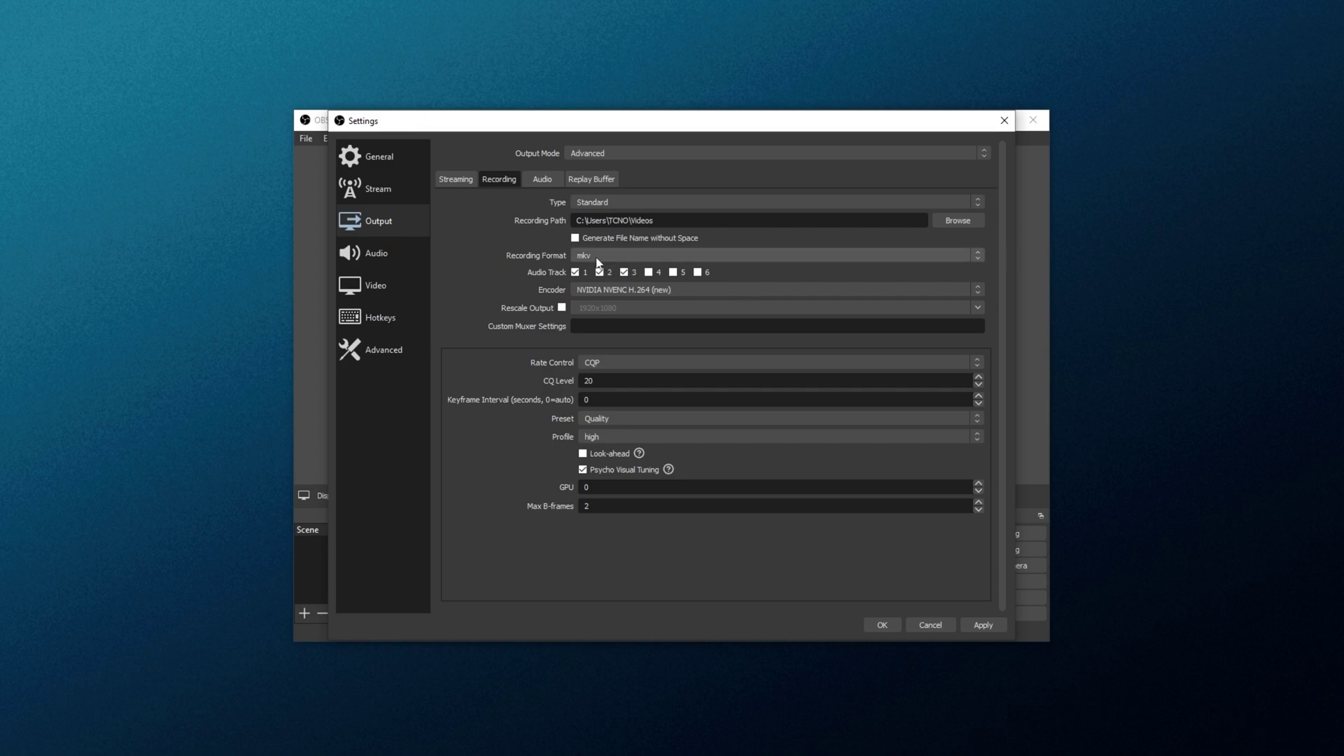
pyautogui.click(624, 271)
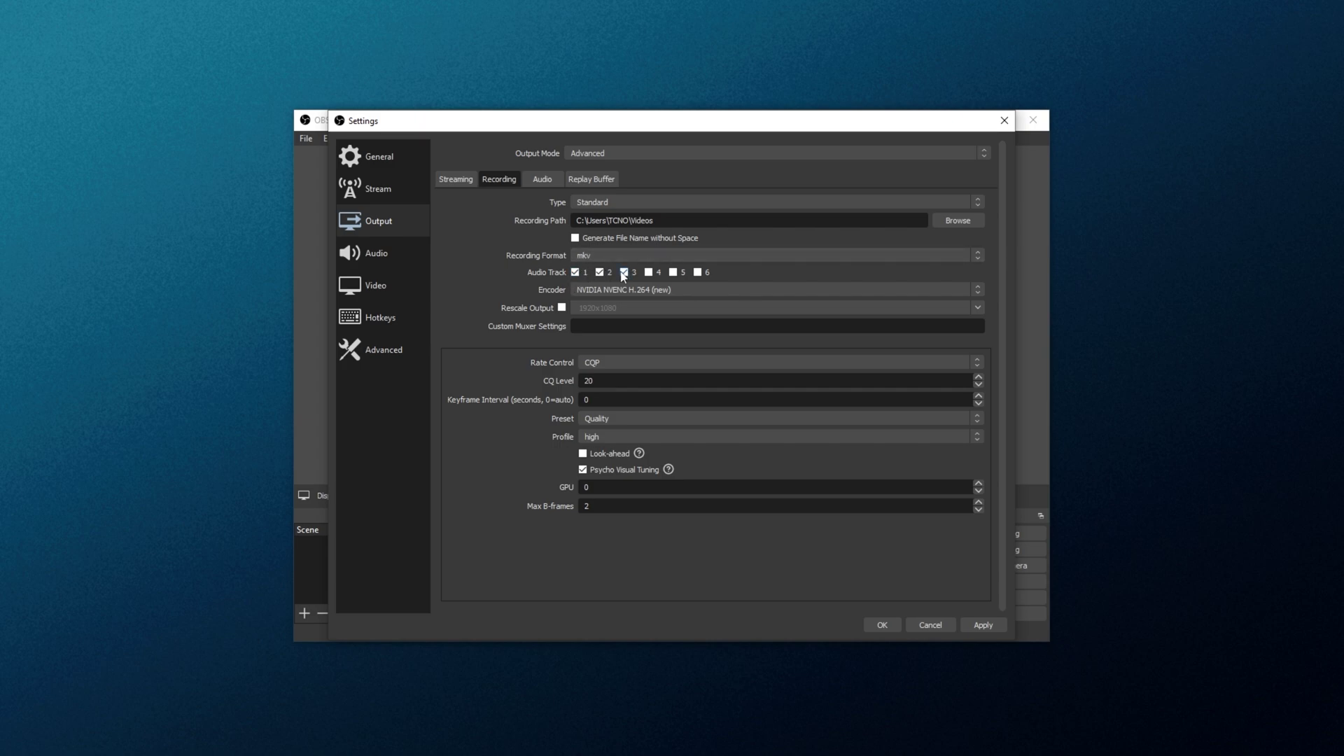
pyautogui.click(870, 626)
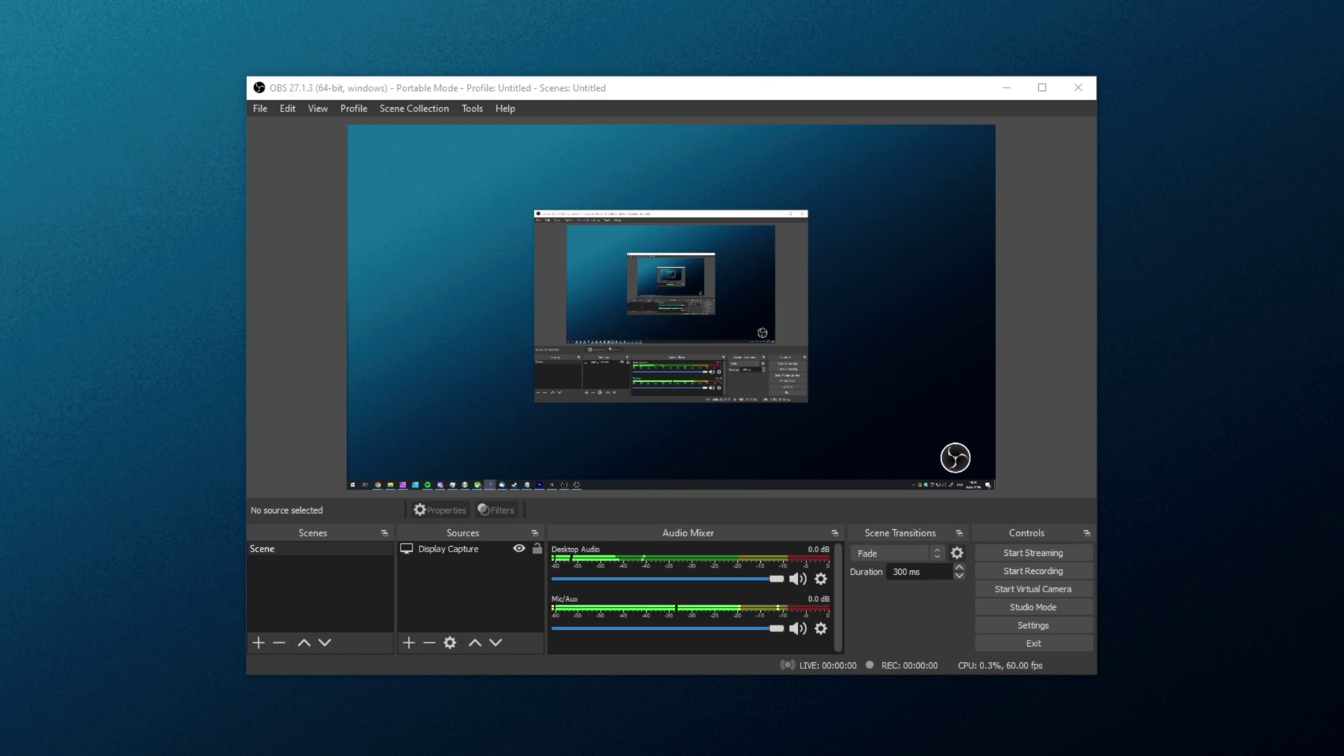
pyautogui.click(264, 350)
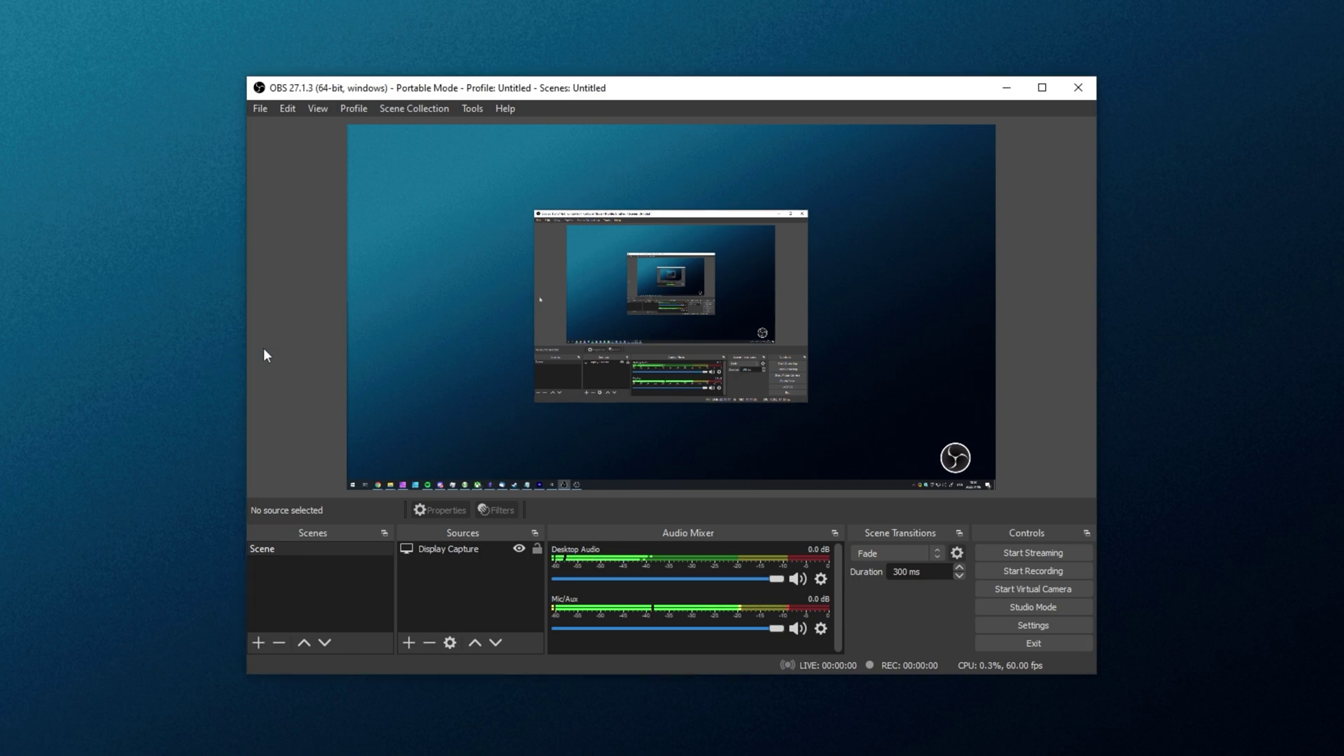